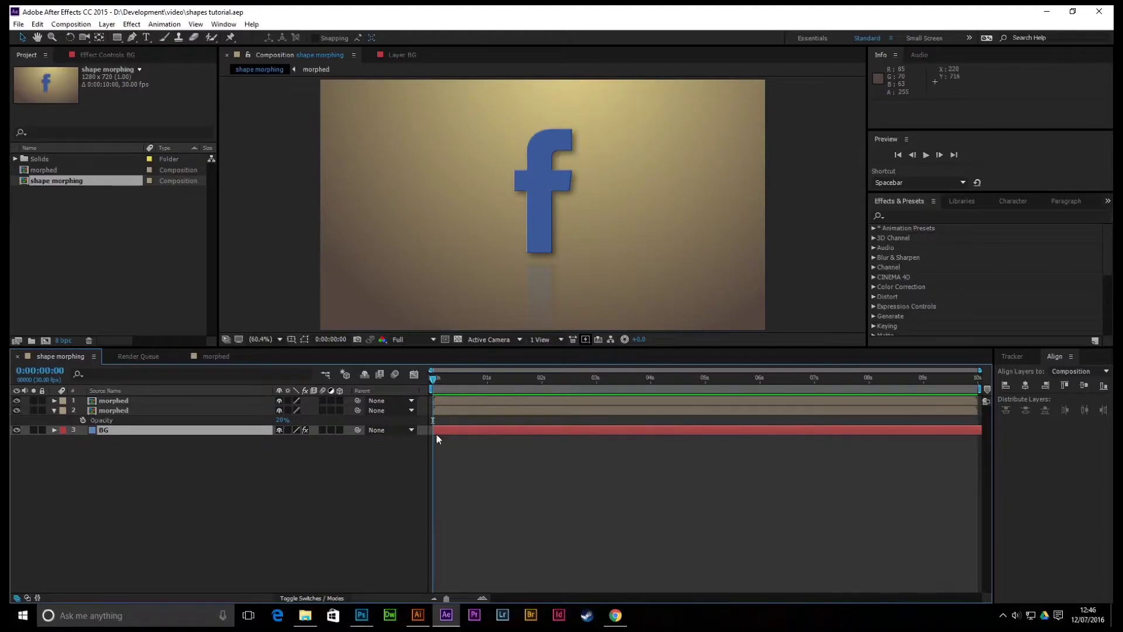
Step: Preview the finished shape morphing composition and stop playback on the Twitter icon
key(space)
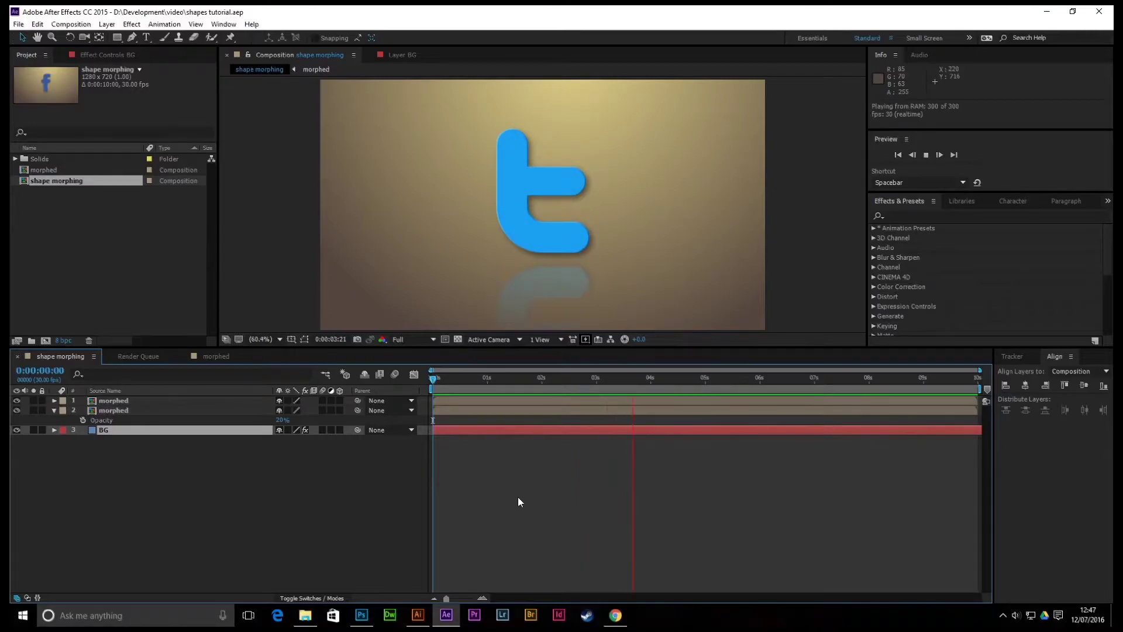
key(space)
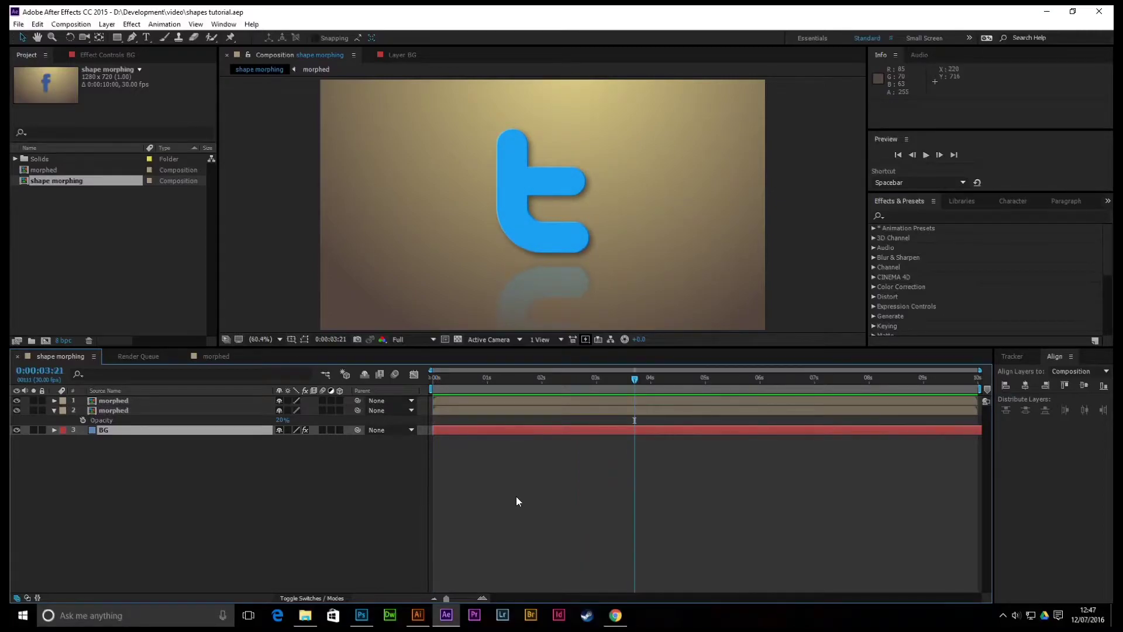
Step: Switch to Chrome and look through the JustVector Social Icons page, including the full icon preview
click(619, 617)
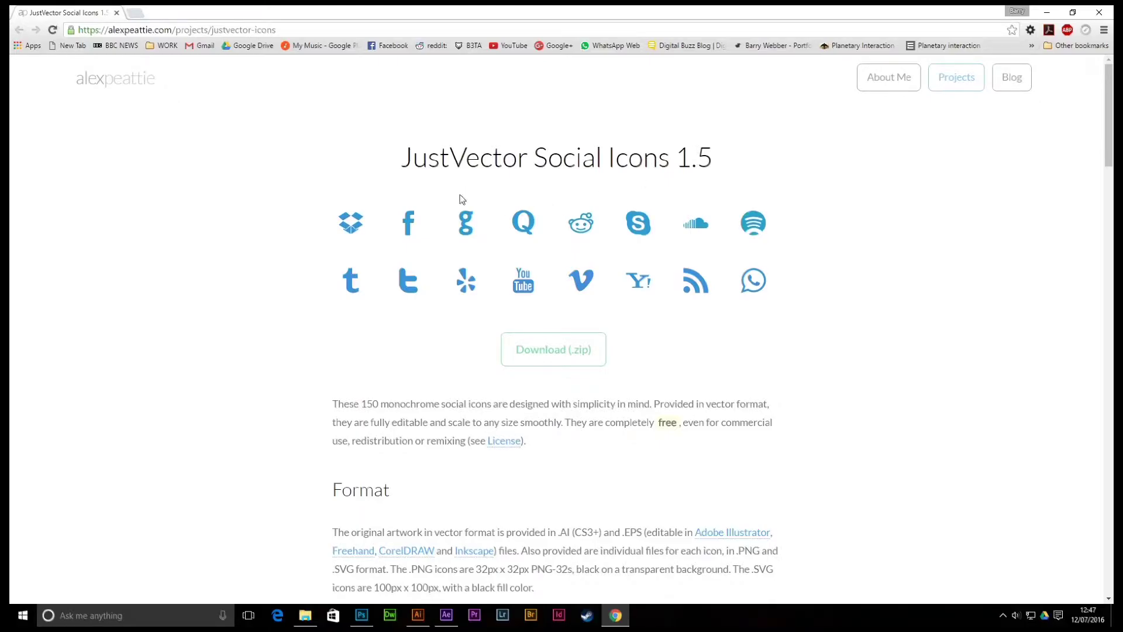
scroll(574, 252, down, 20)
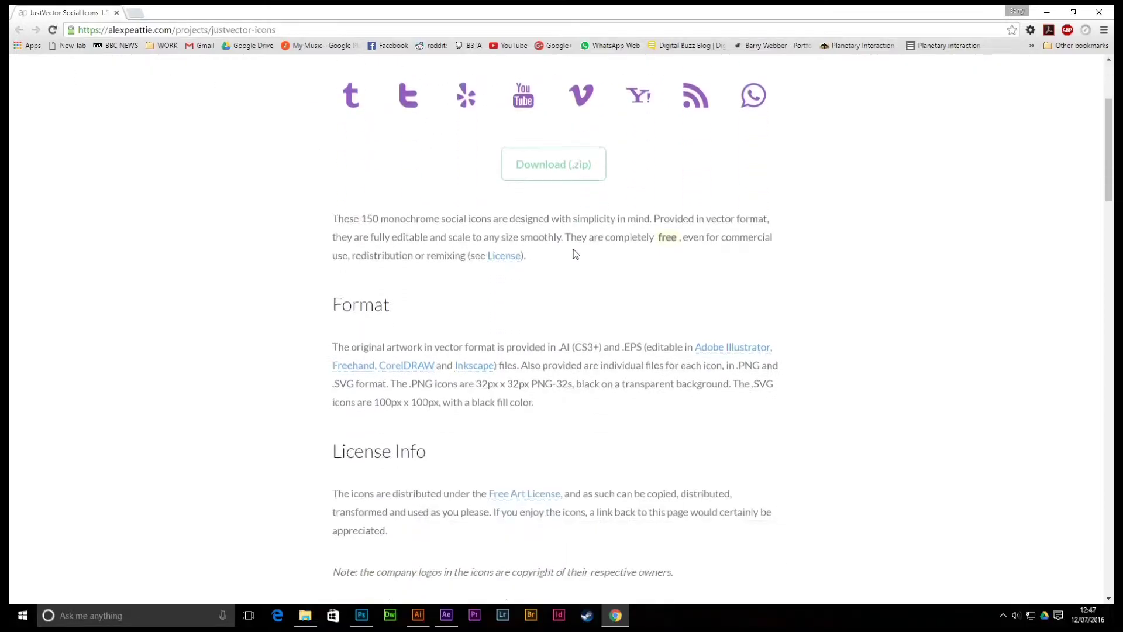
scroll(574, 250, down, 20)
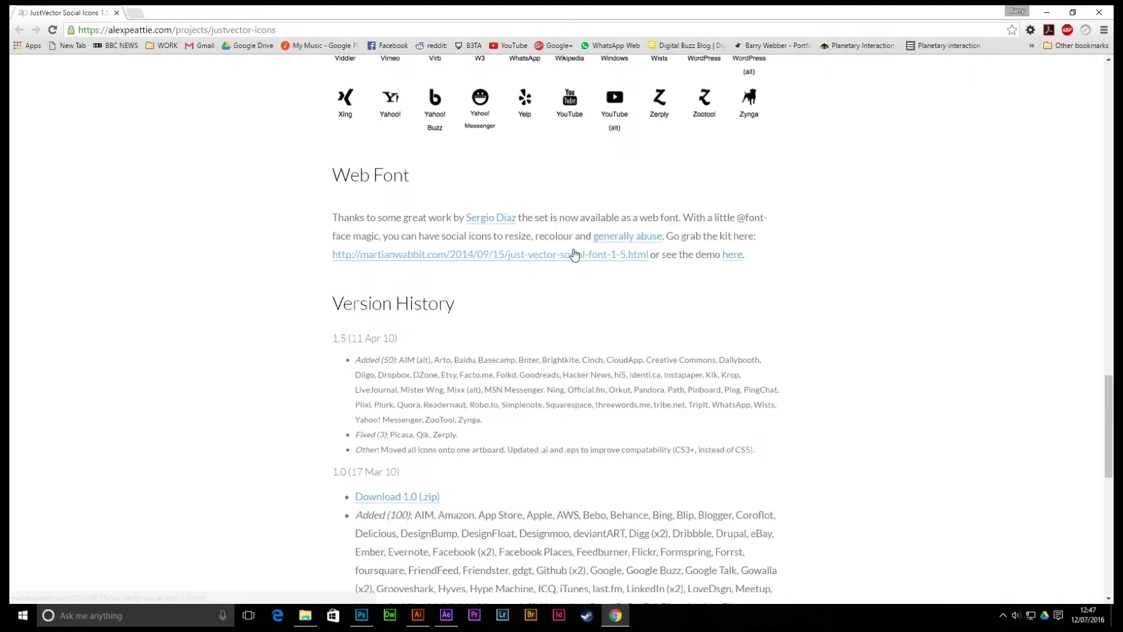
scroll(574, 249, up, 15)
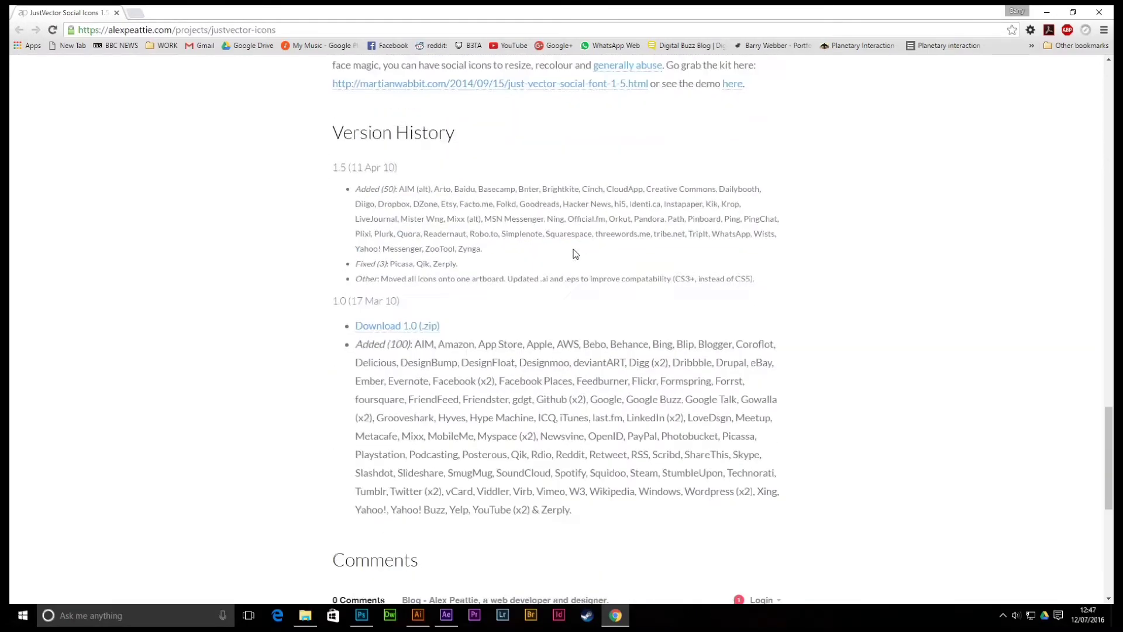
scroll(575, 253, up, 2)
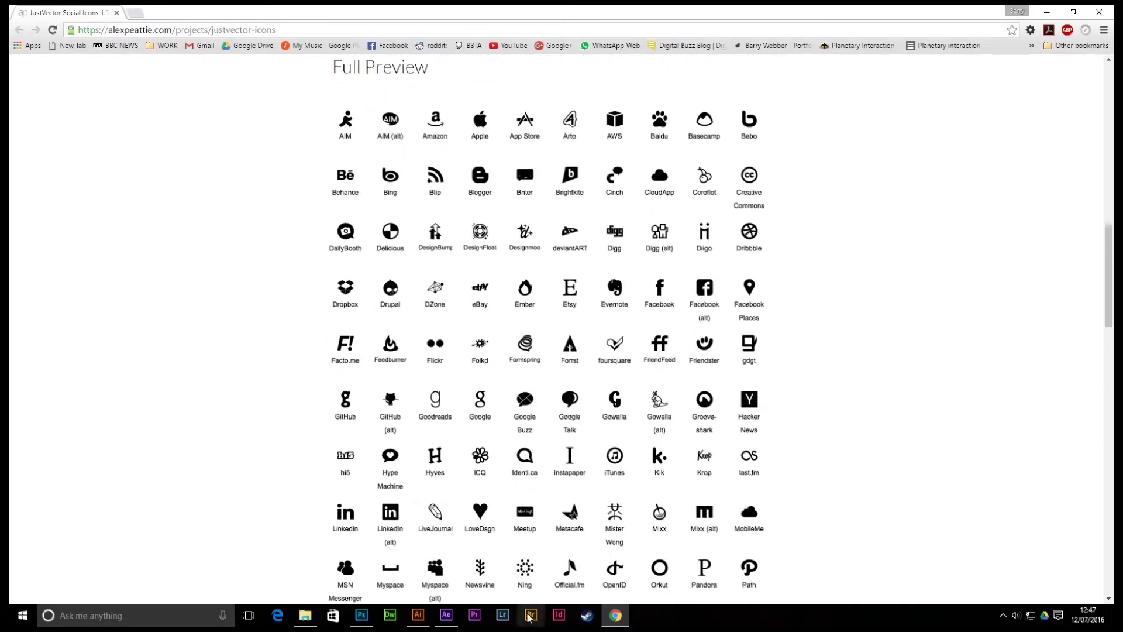
Step: Switch to Illustrator and select the plain Facebook "f" icon in the justvector.ai icon sheet
click(418, 614)
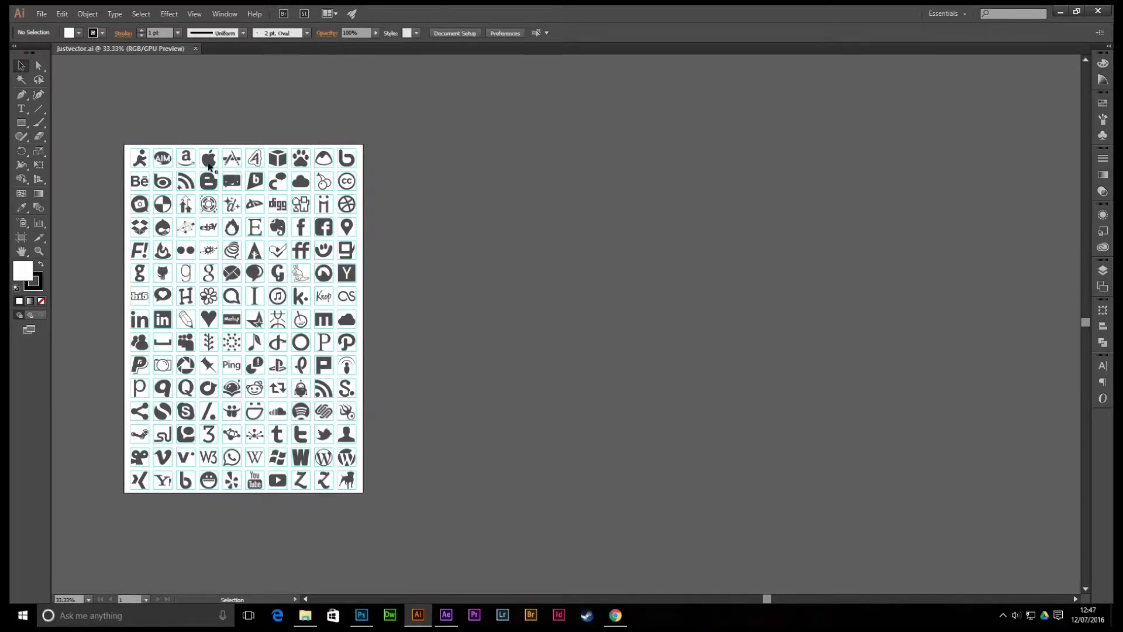
click(34, 251)
click(264, 277)
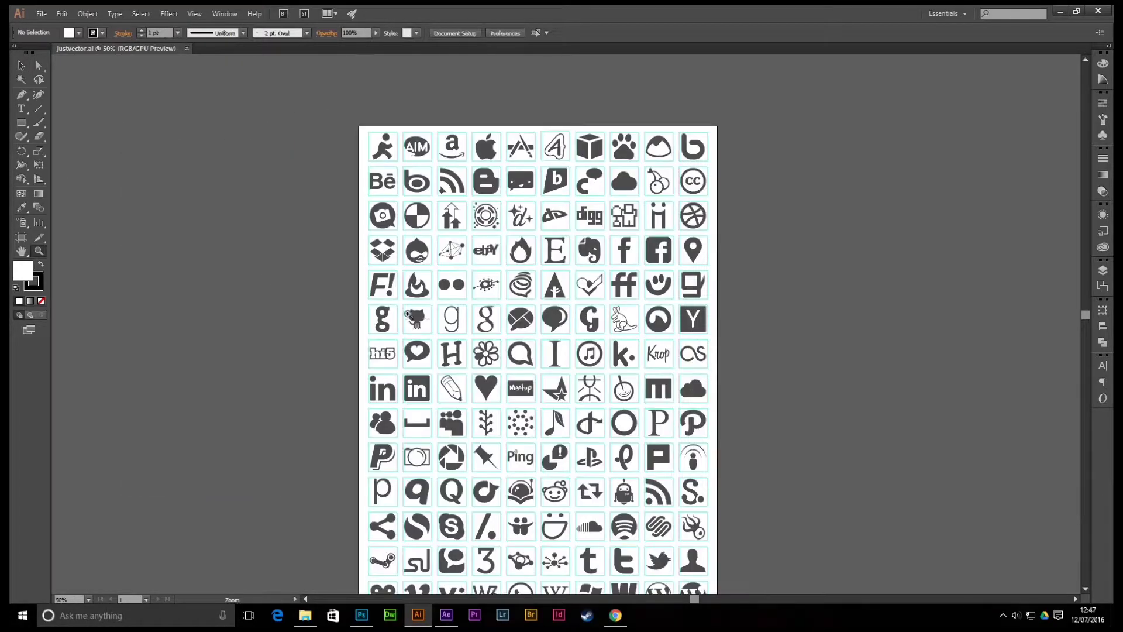
scroll(445, 313, down, 2)
scroll(479, 311, down, 3)
scroll(479, 311, up, 5)
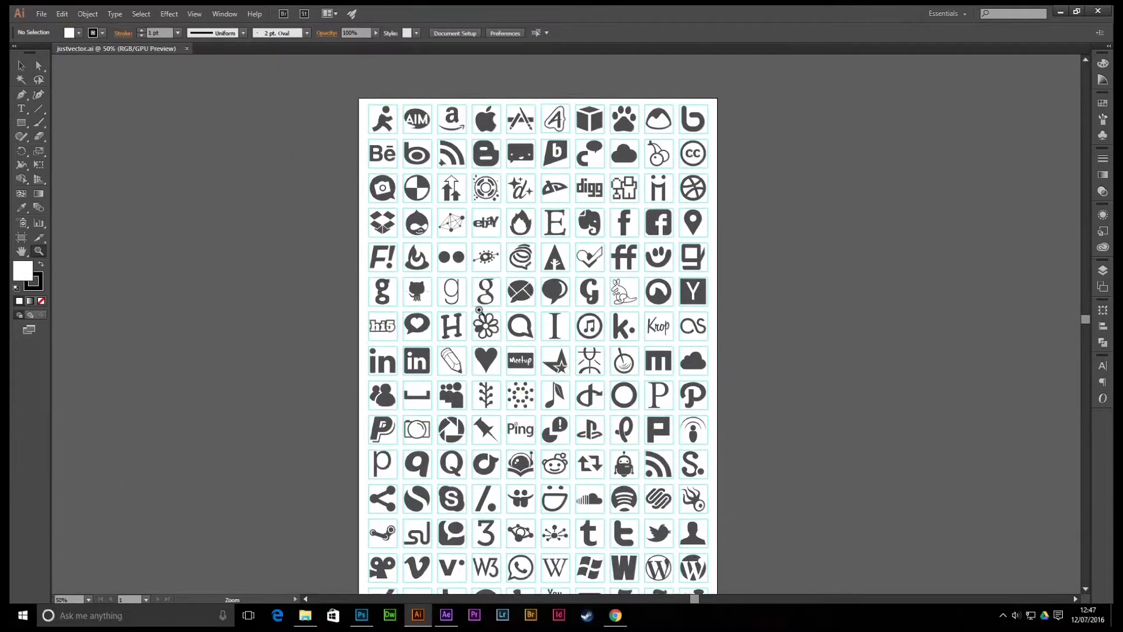
scroll(565, 260, down, 2)
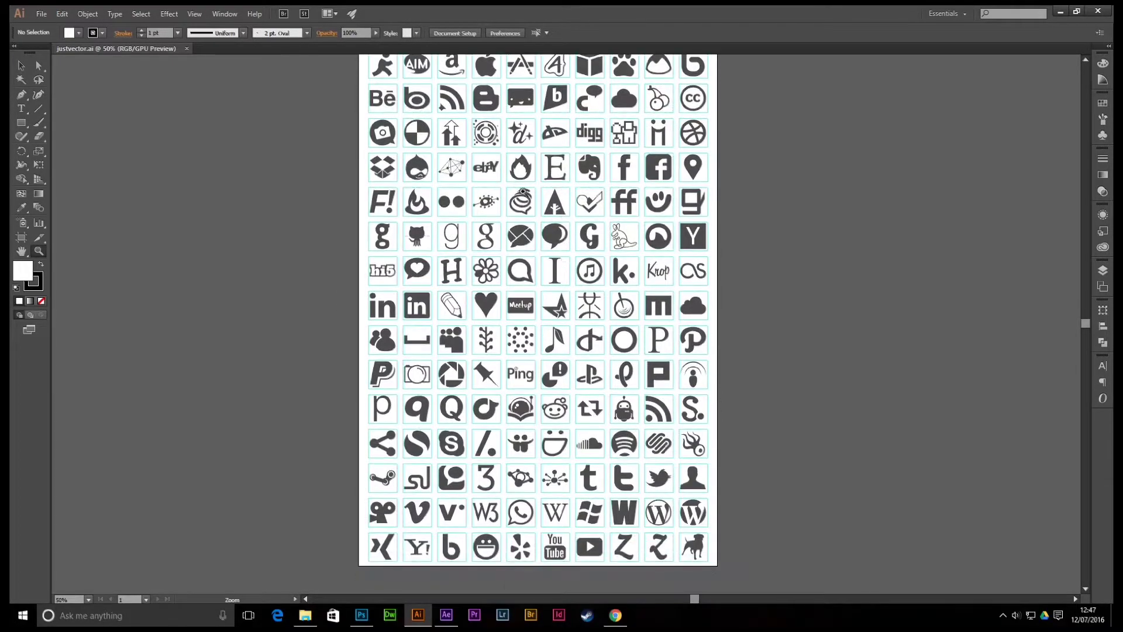
scroll(559, 212, up, 1)
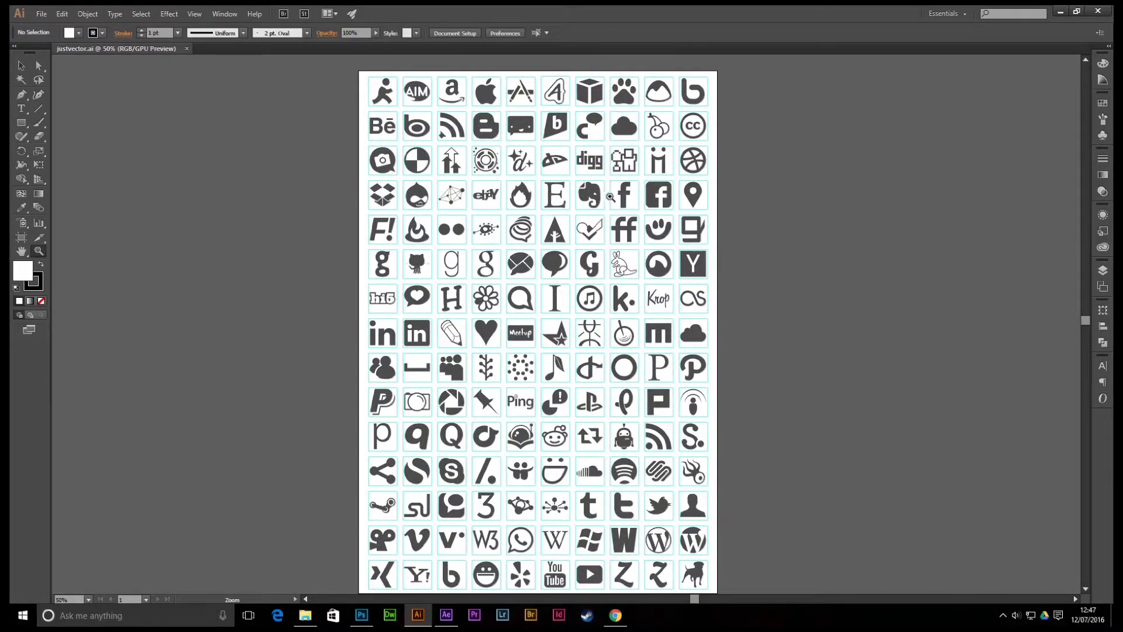
click(30, 69)
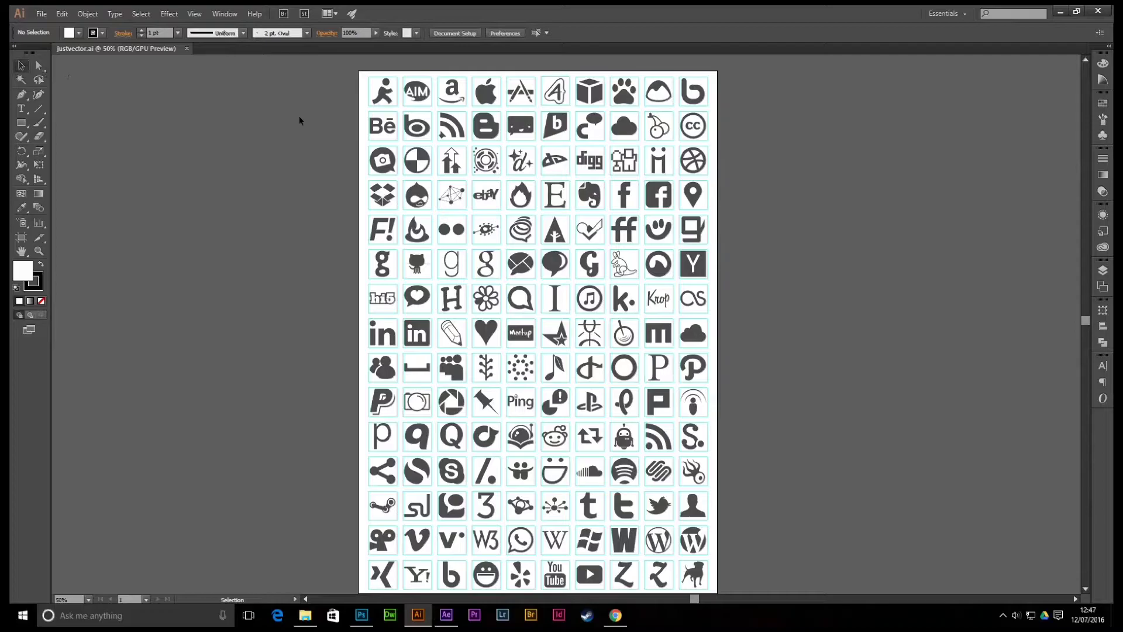
click(624, 195)
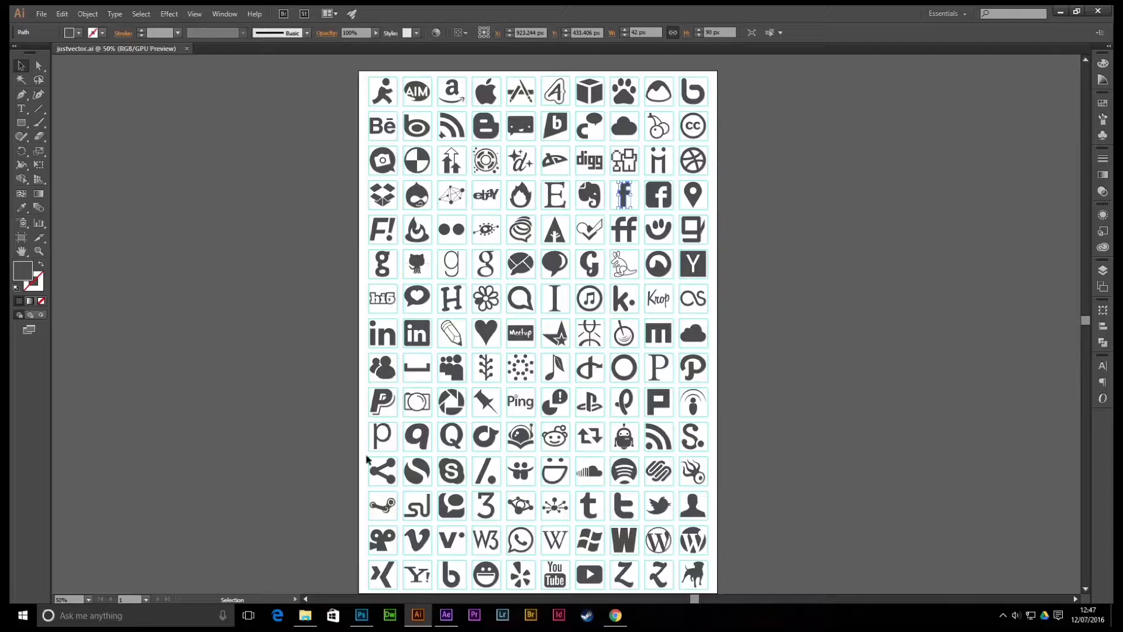
Step: Switch to After Effects and create a 1280 x 720 px, 30 fps, 10-second composition named "shape morphing tutorial"
click(448, 617)
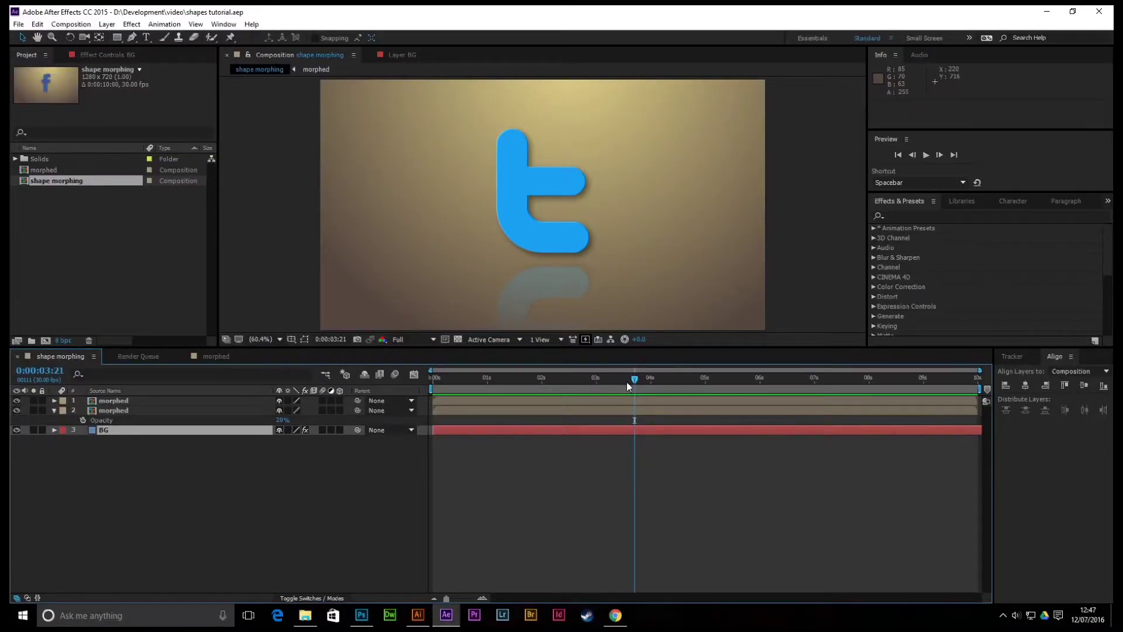
key(Home)
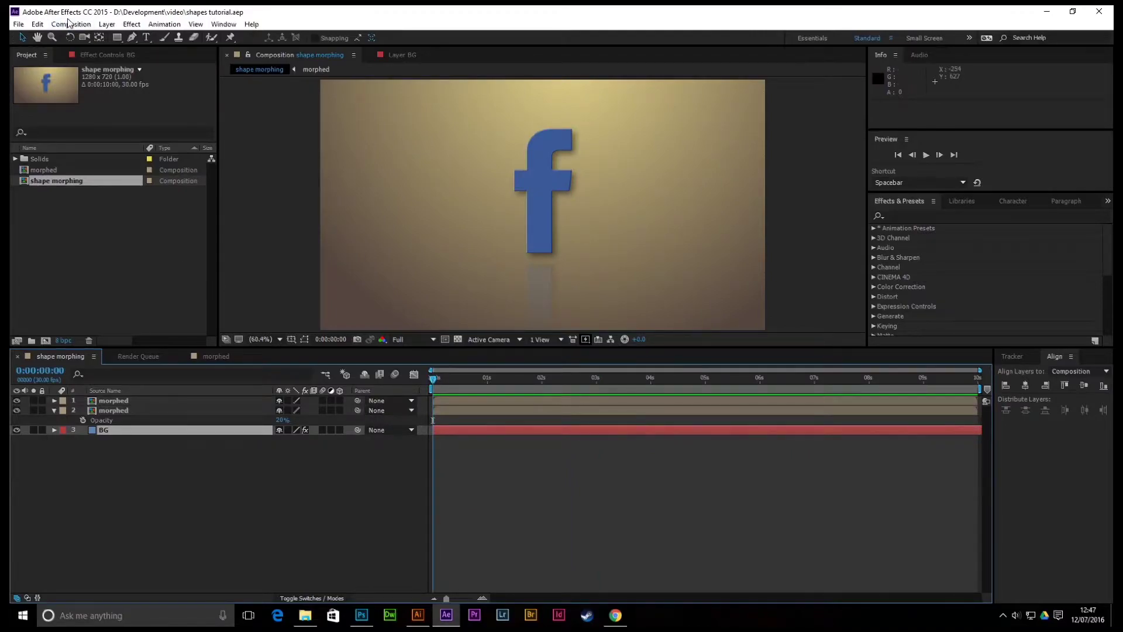
click(68, 23)
click(85, 36)
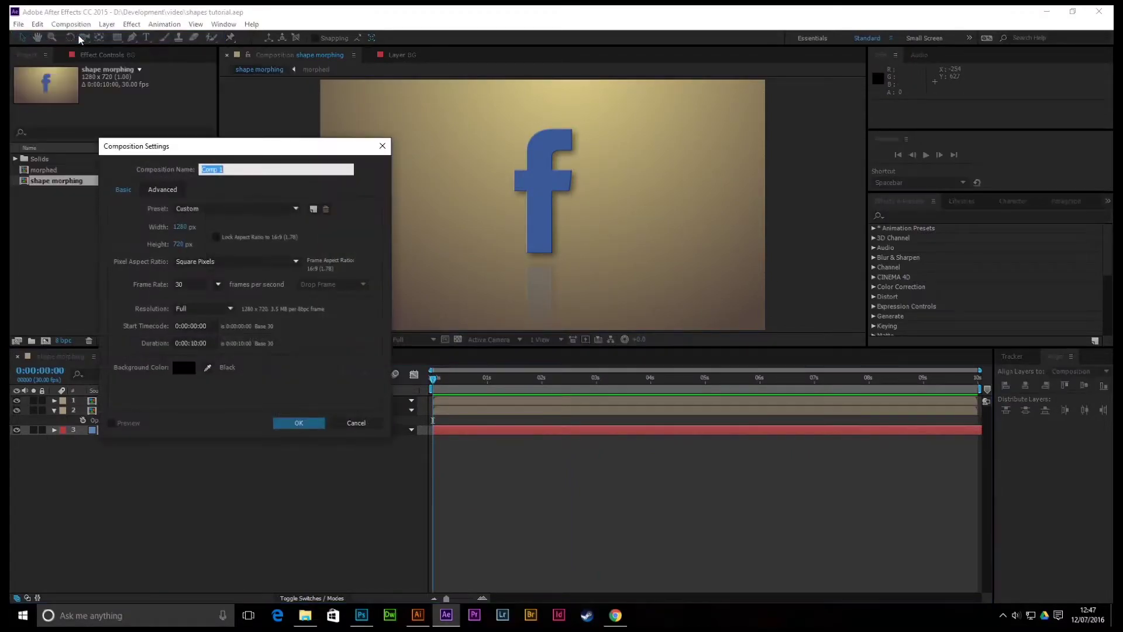
text(shape morphing)
click(310, 424)
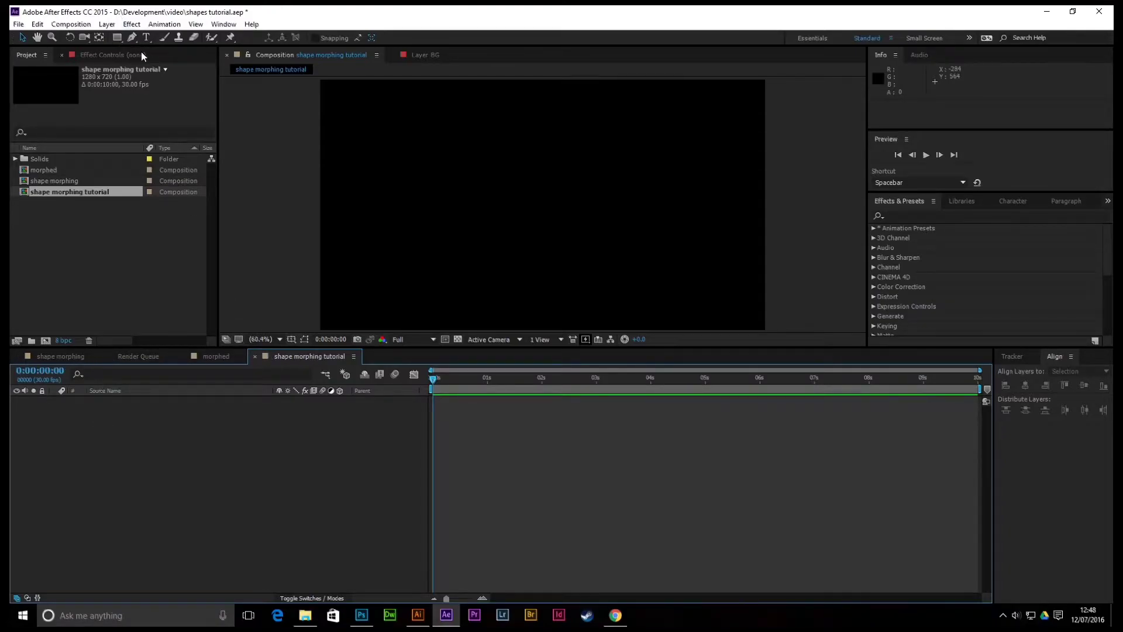
Step: Add a white solid matching the composition size to the new composition
key(ctrl+y)
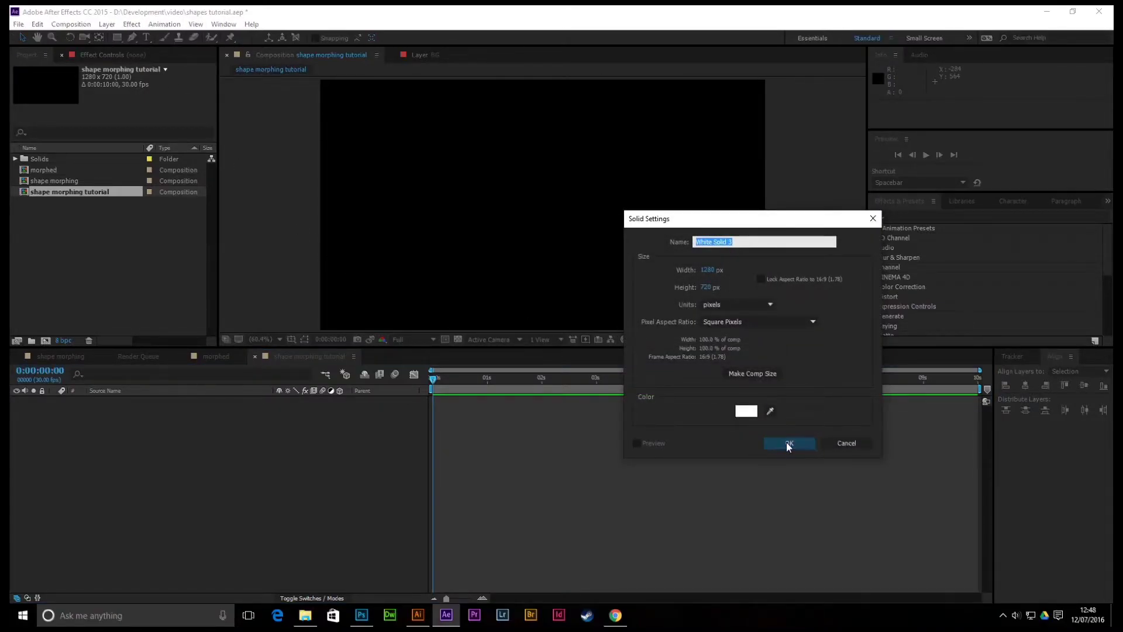
click(754, 373)
click(786, 446)
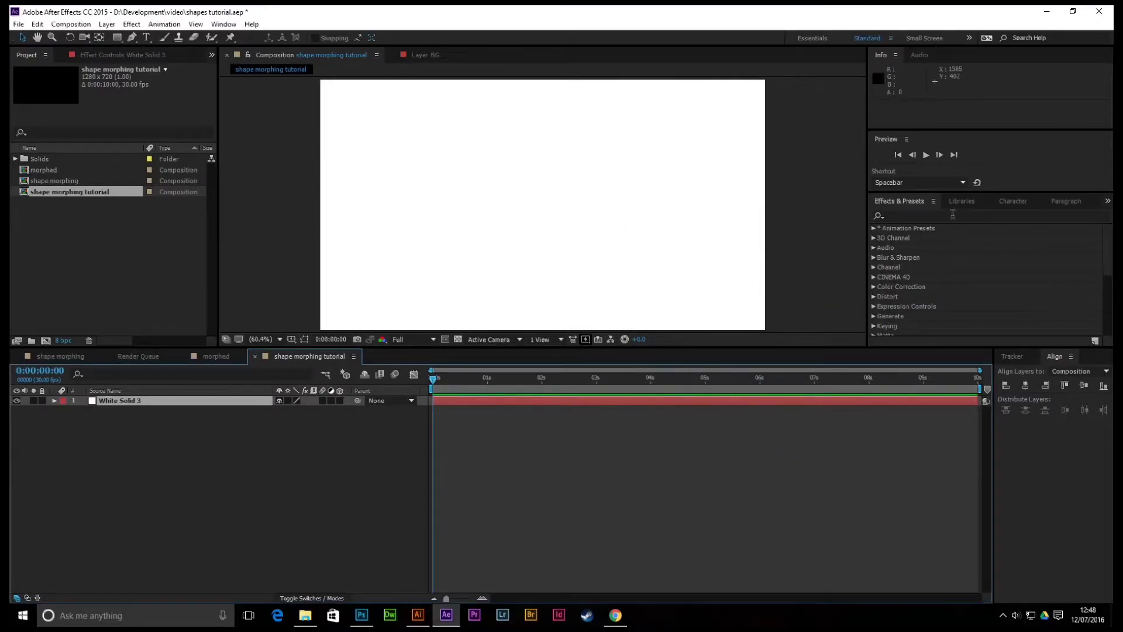
Step: Apply the Gradient Ramp effect to the white solid and set its ramp shape to Radial Ramp
click(952, 215)
text(ramp)
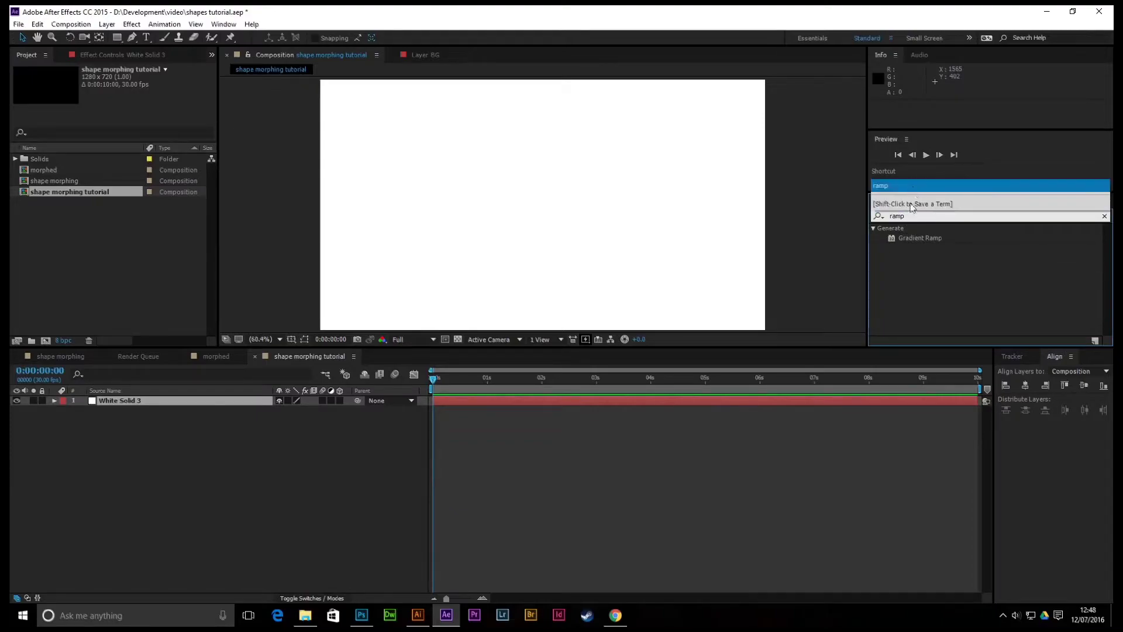
drag(920, 240, 521, 226)
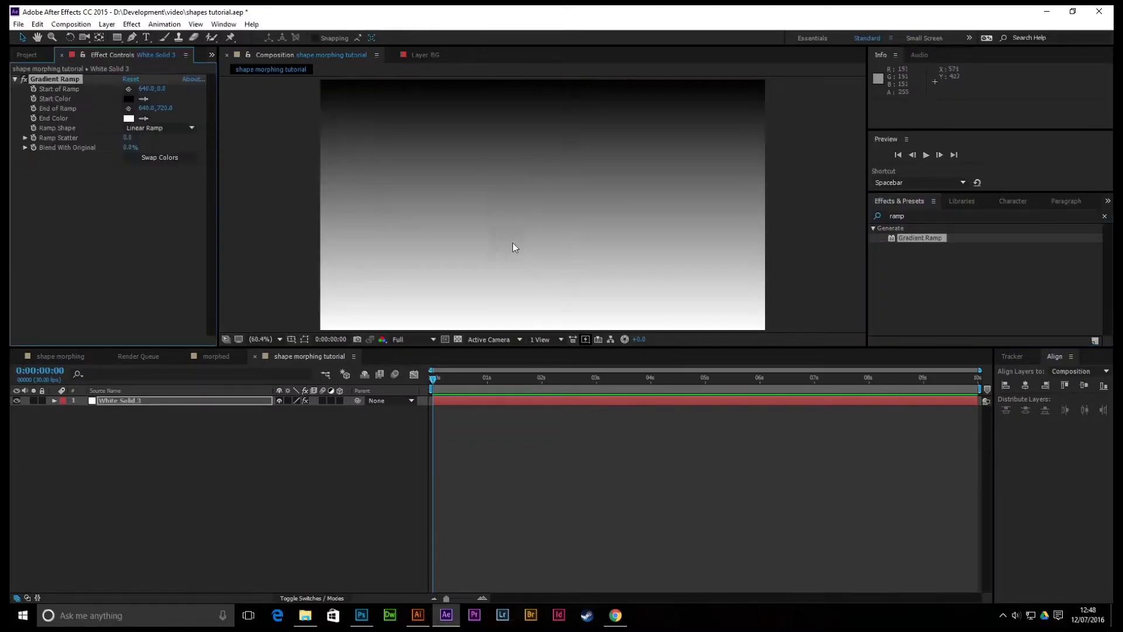
click(169, 128)
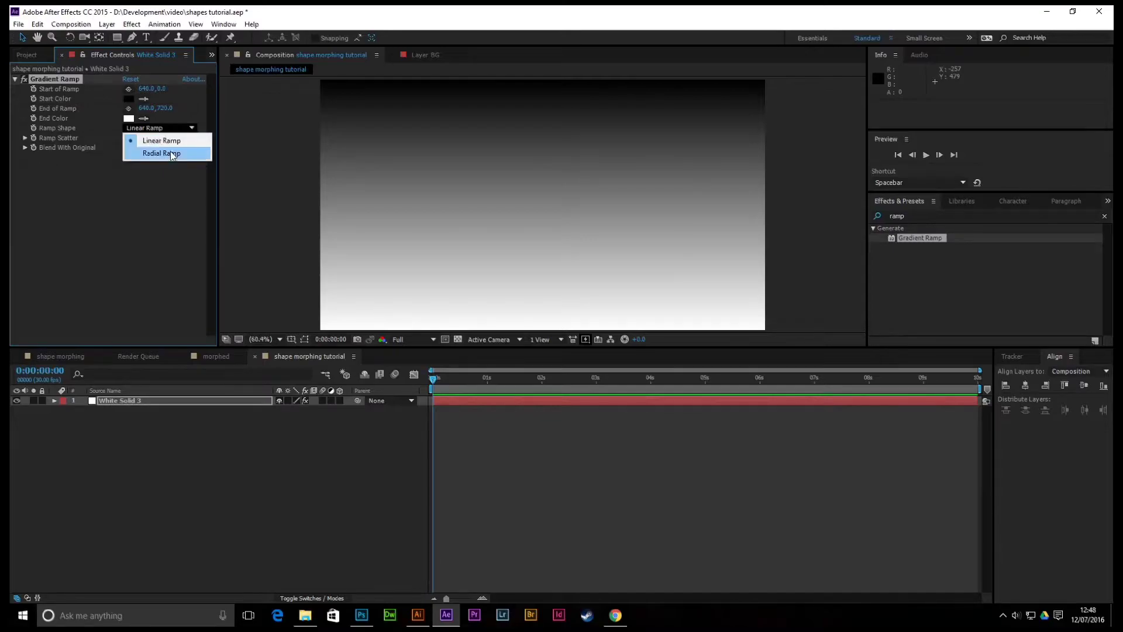
click(173, 154)
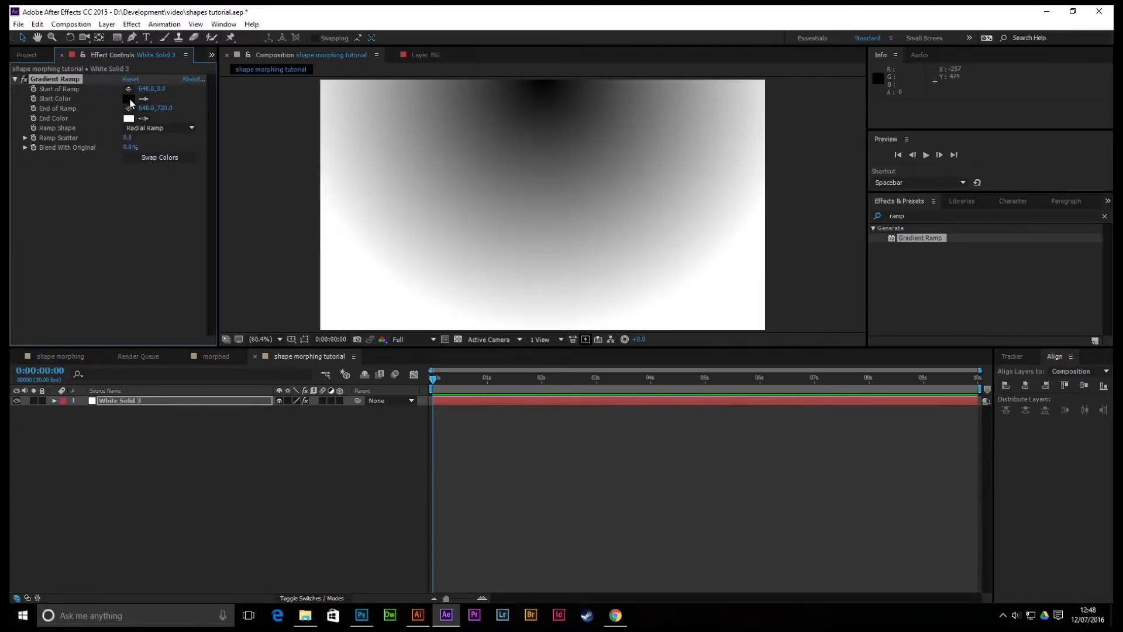
Step: Set the Gradient Ramp's start color to pale yellow, EFE191
click(129, 103)
click(229, 403)
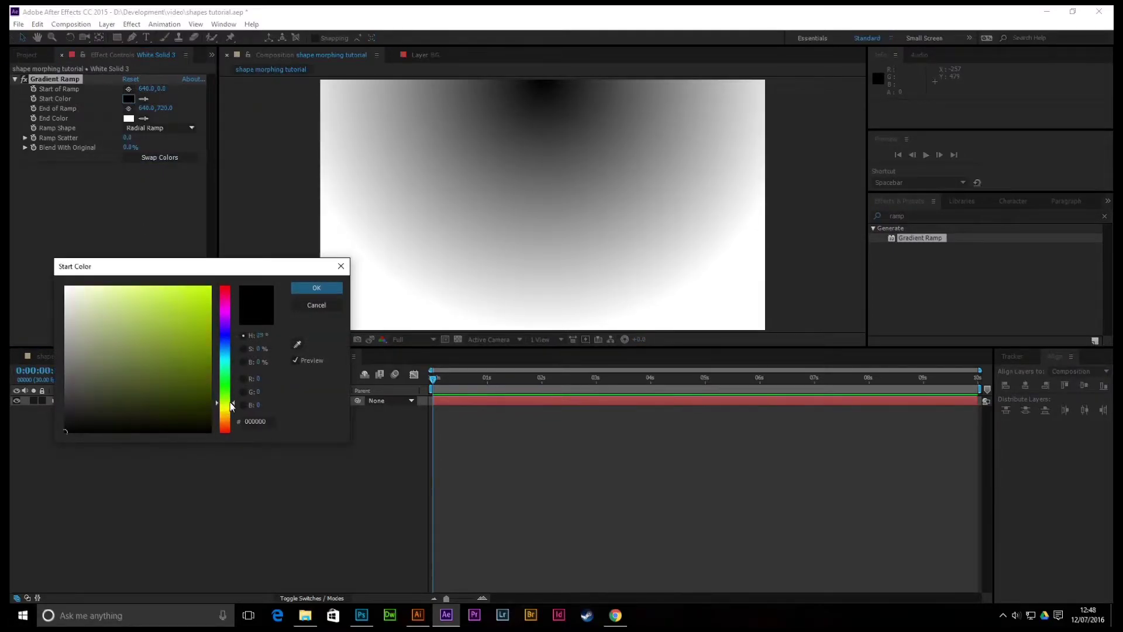
drag(231, 408, 233, 412)
click(125, 290)
drag(125, 290, 123, 294)
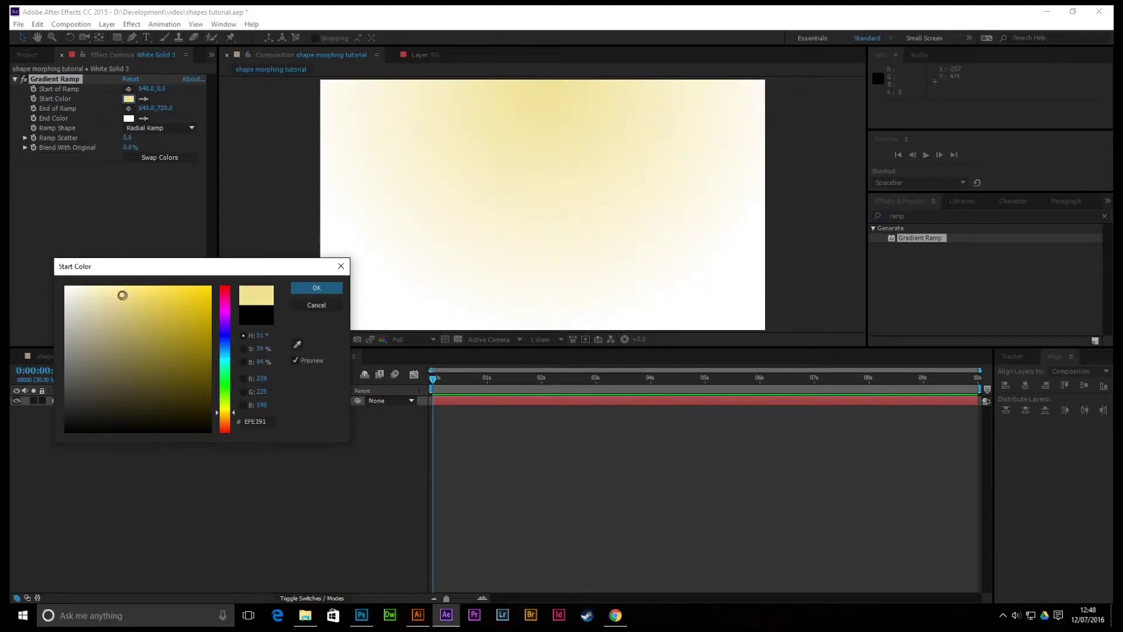
click(315, 288)
Step: Set the Gradient Ramp's end color to a muted greyish brown
click(129, 118)
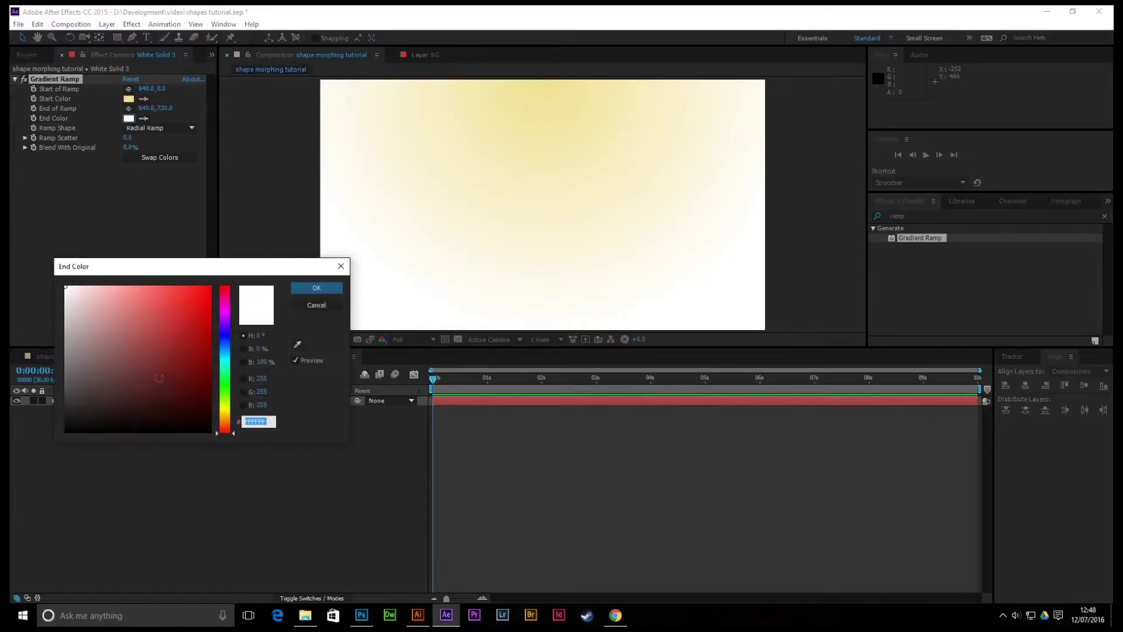
mouse_move(223, 414)
mouse_down()
mouse_move(142, 389)
mouse_move(148, 352)
mouse_move(108, 362)
mouse_up()
click(319, 288)
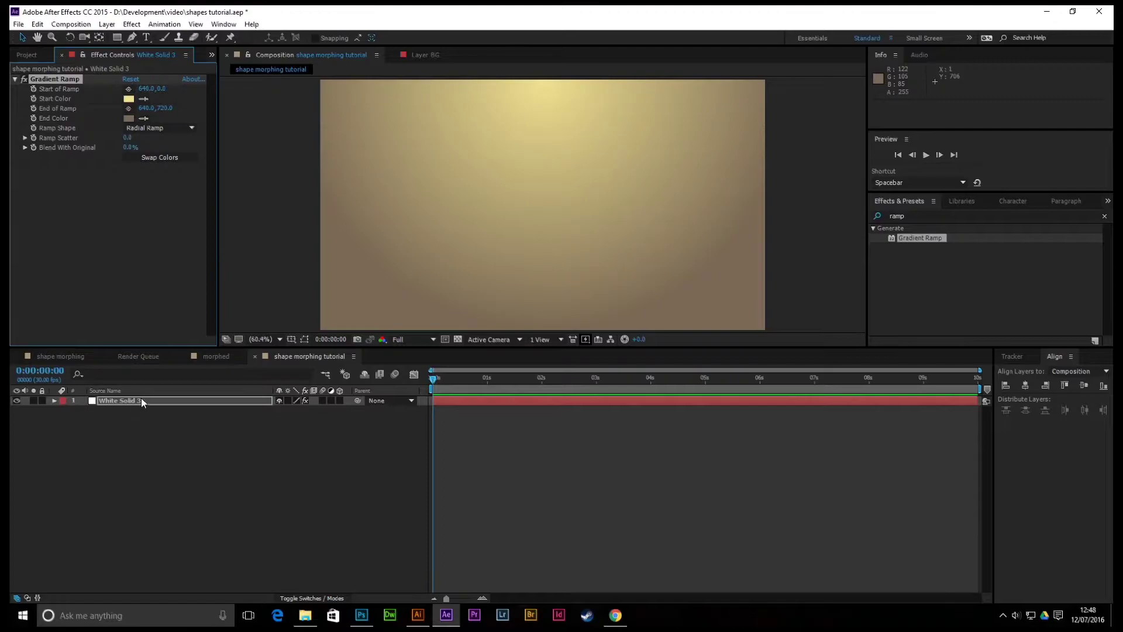
Step: Rename the gradient solid layer as BG
click(138, 402)
key(Return)
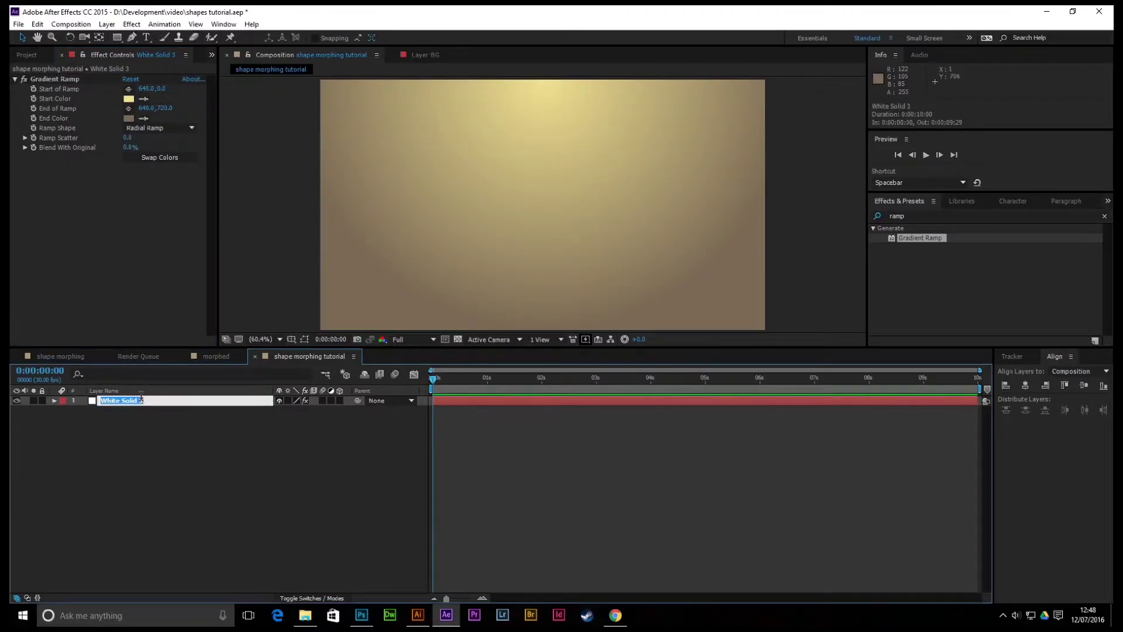
text(BG)
key(Return)
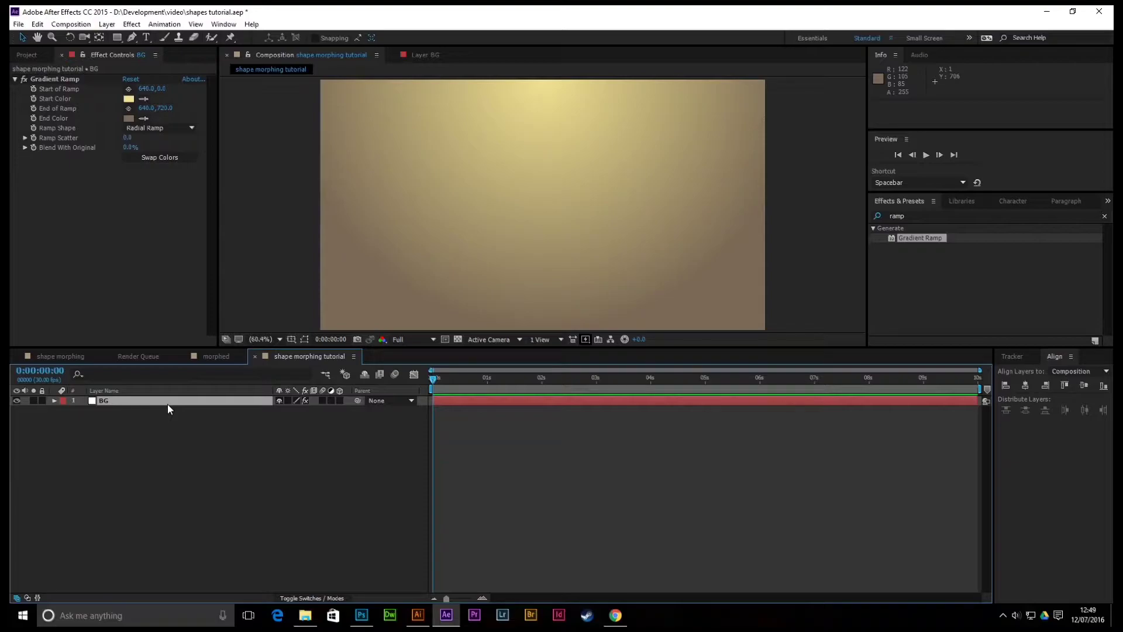
Step: Add a second white solid at composition size, named "shape morph layer", above the BG layer
key(ctrl+y)
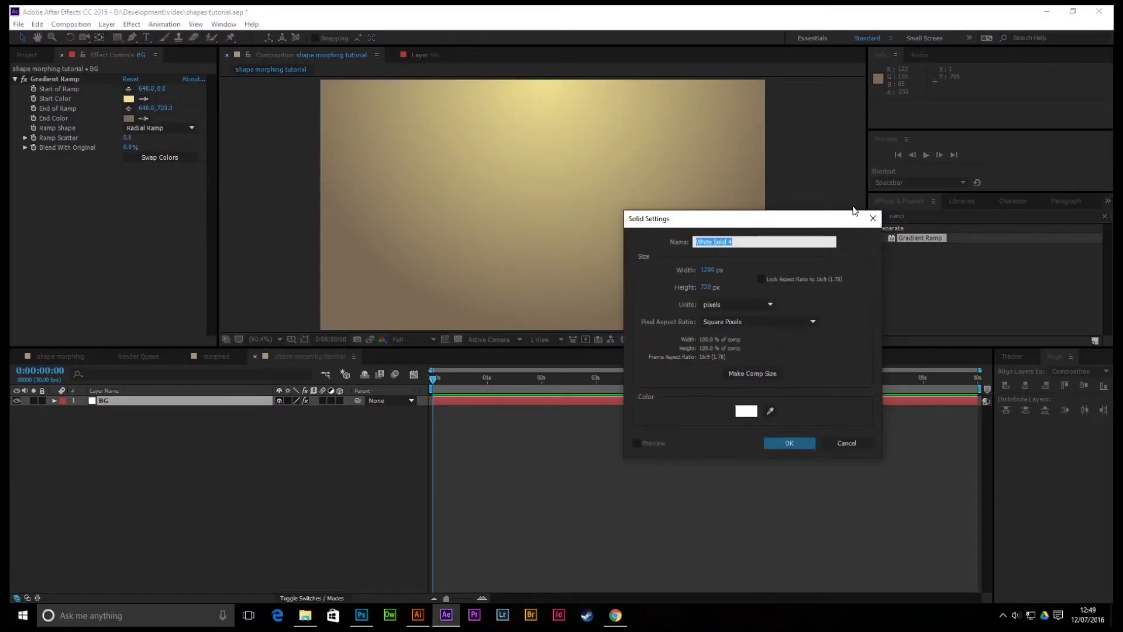
text(shape mort)
key(BackSpace)
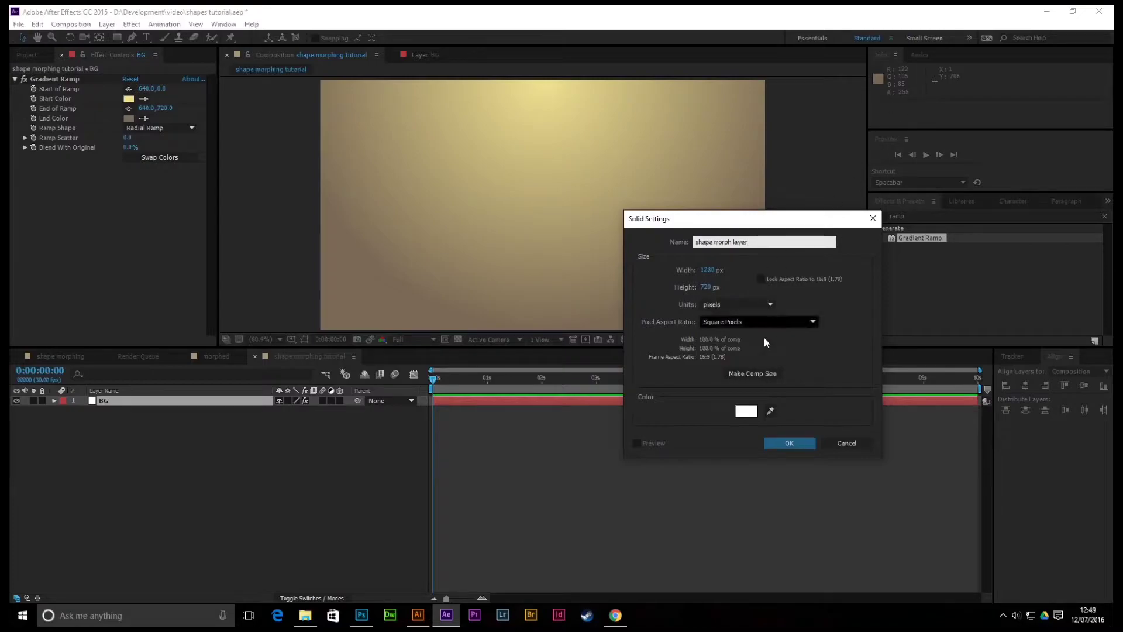
click(767, 373)
click(795, 445)
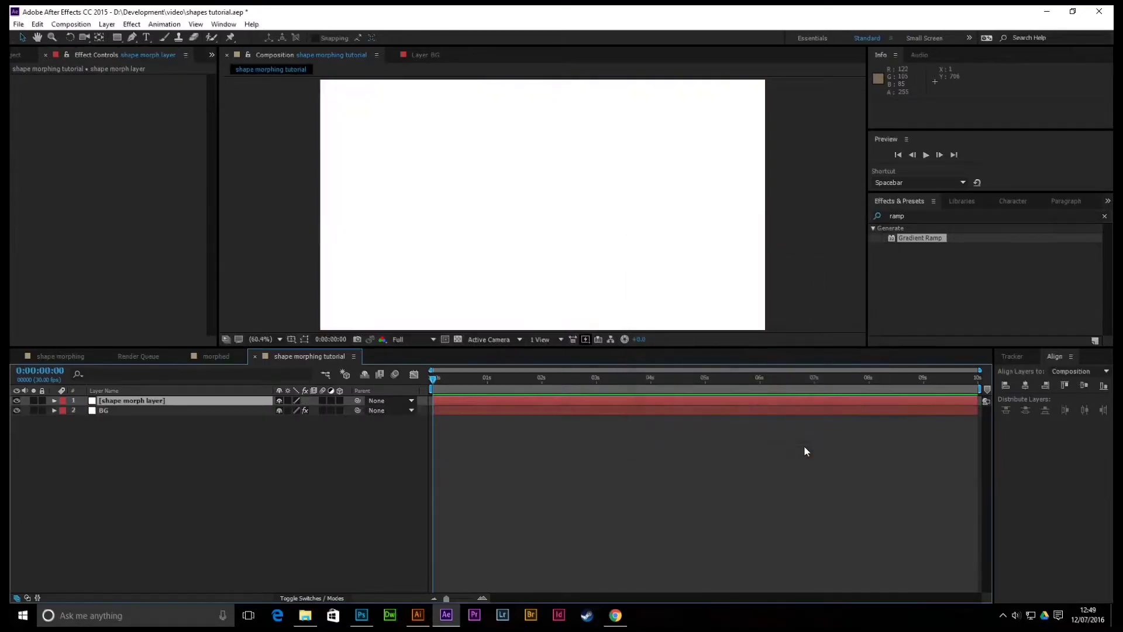
Step: Add a new mask to the shape morph layer, expand Mask 1's properties and select its Mask Path
right_click(131, 401)
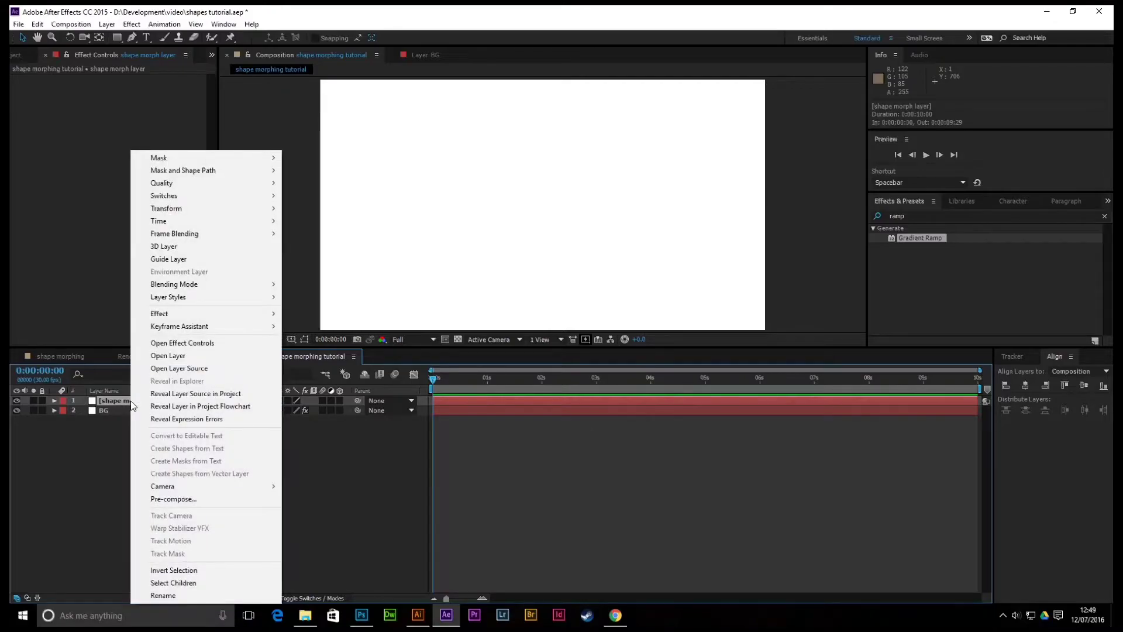
mouse_move(173, 158)
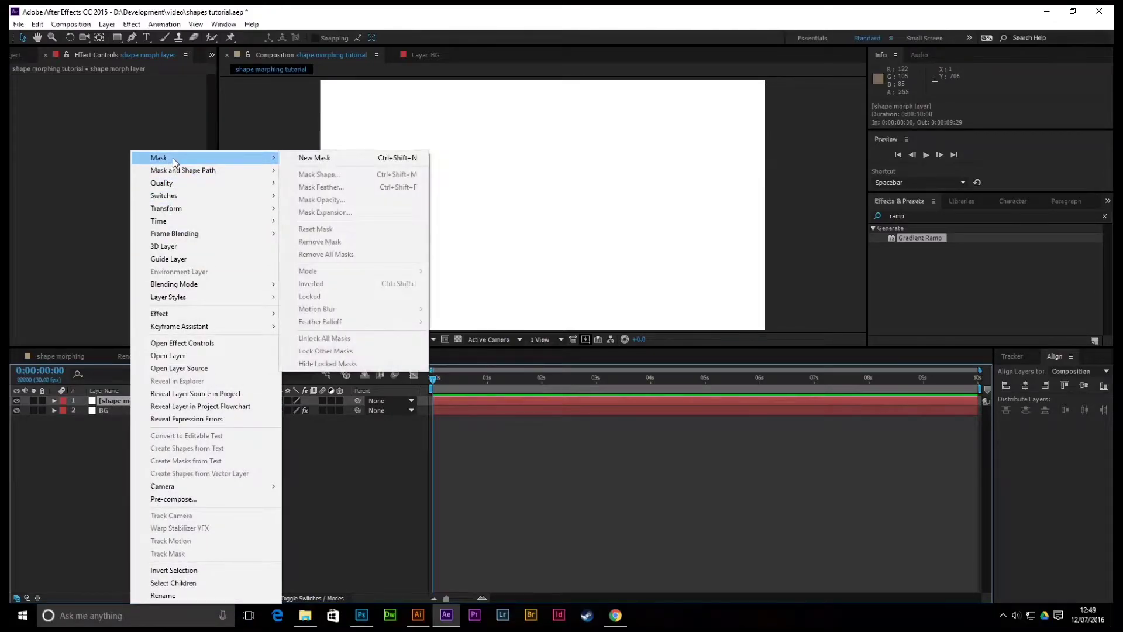
click(321, 159)
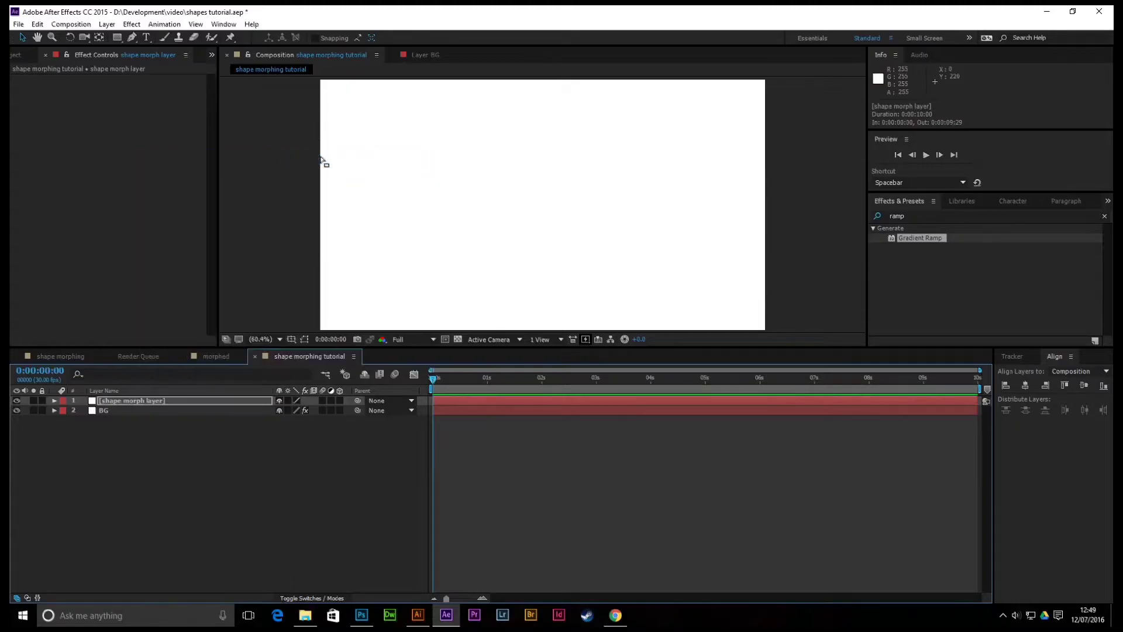
click(54, 401)
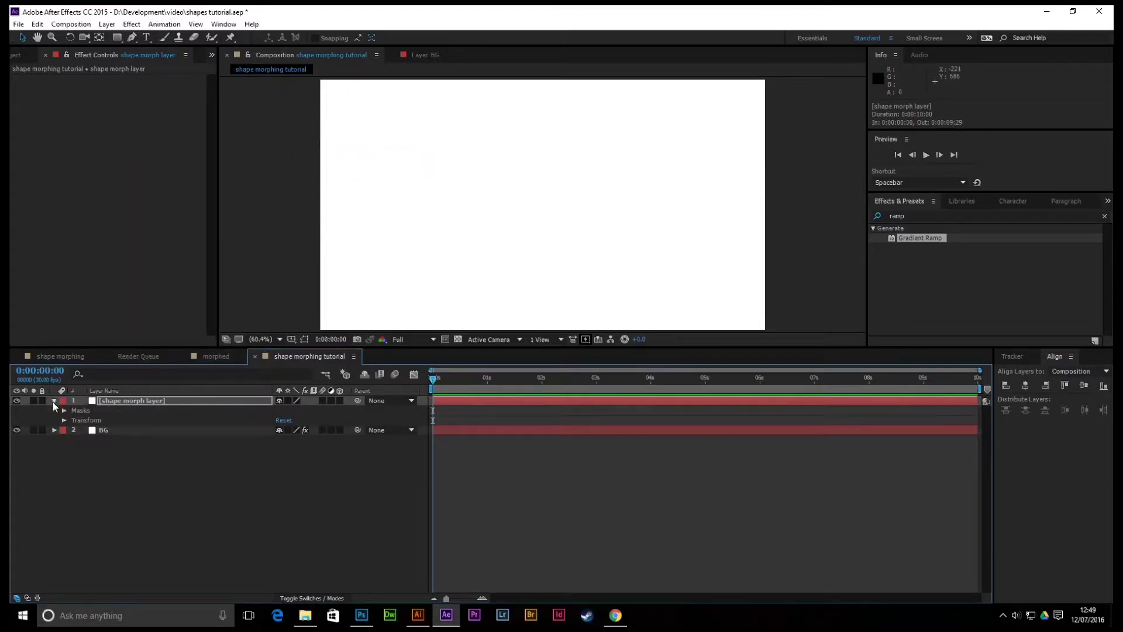
click(64, 411)
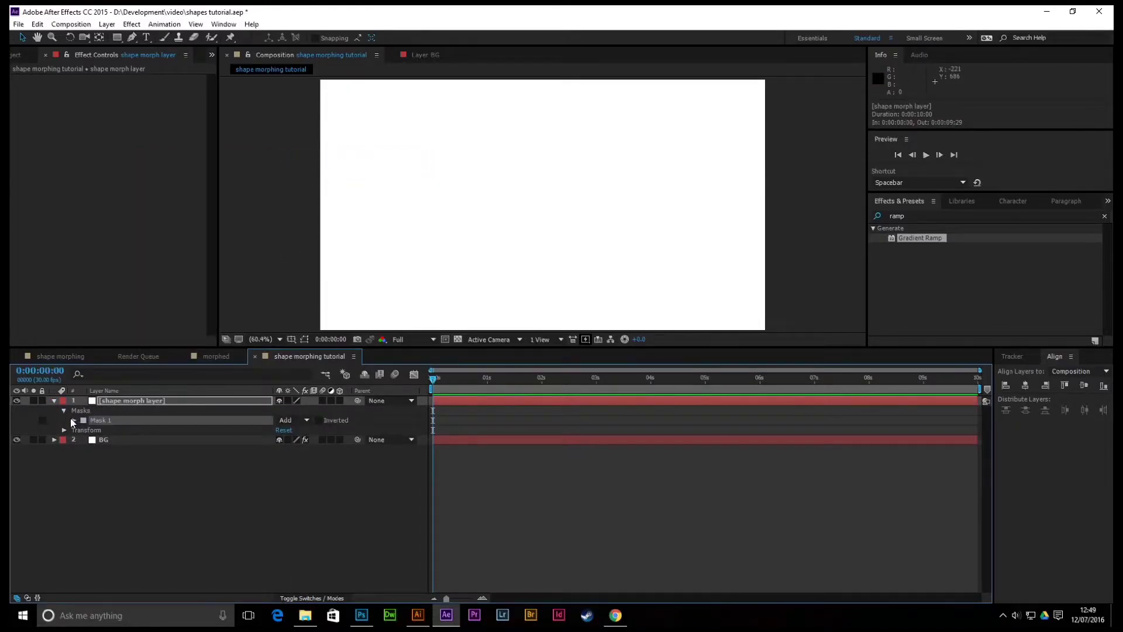
click(74, 420)
click(114, 430)
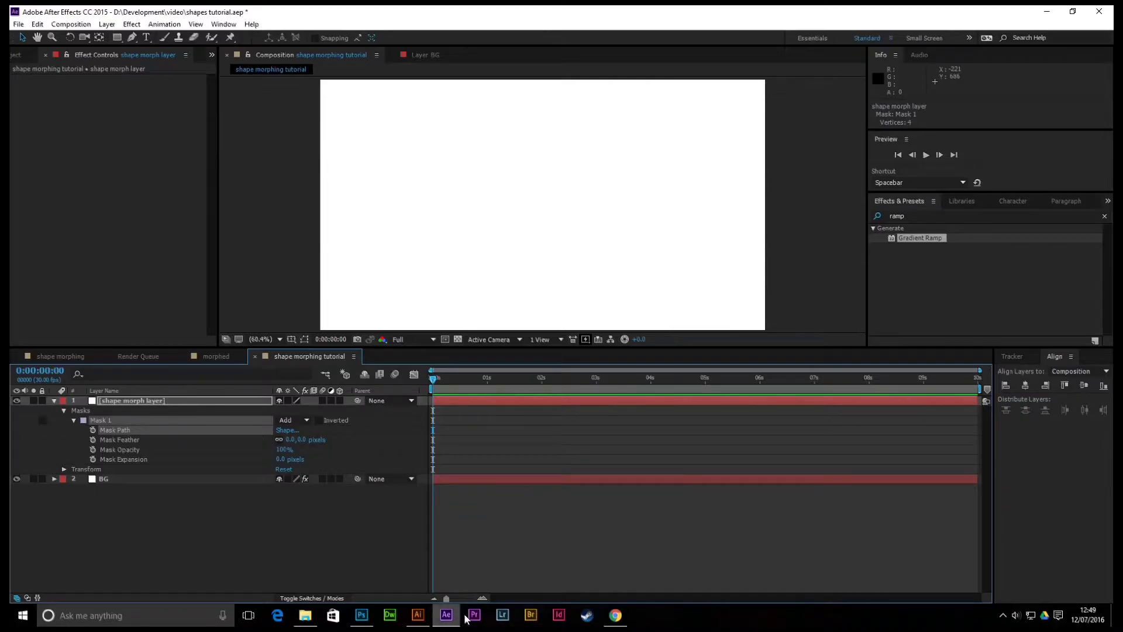
Step: Switch to Illustrator, copy the Facebook "f" icon's path, and paste it into Mask 1's Mask Path back in After Effects
click(418, 617)
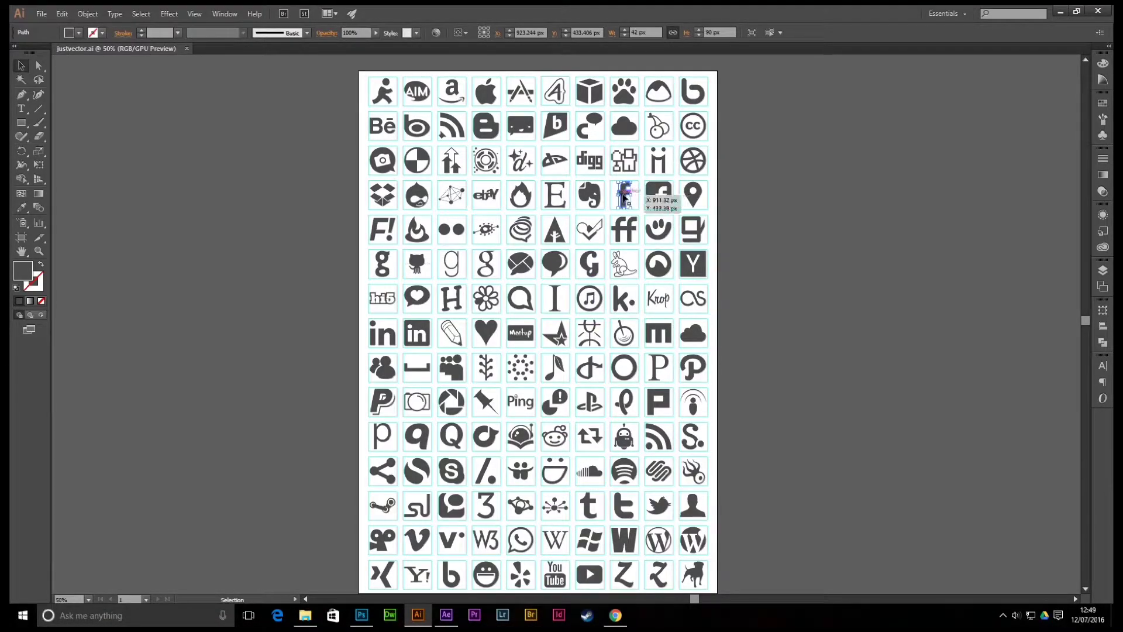
scroll(630, 198, up, 4)
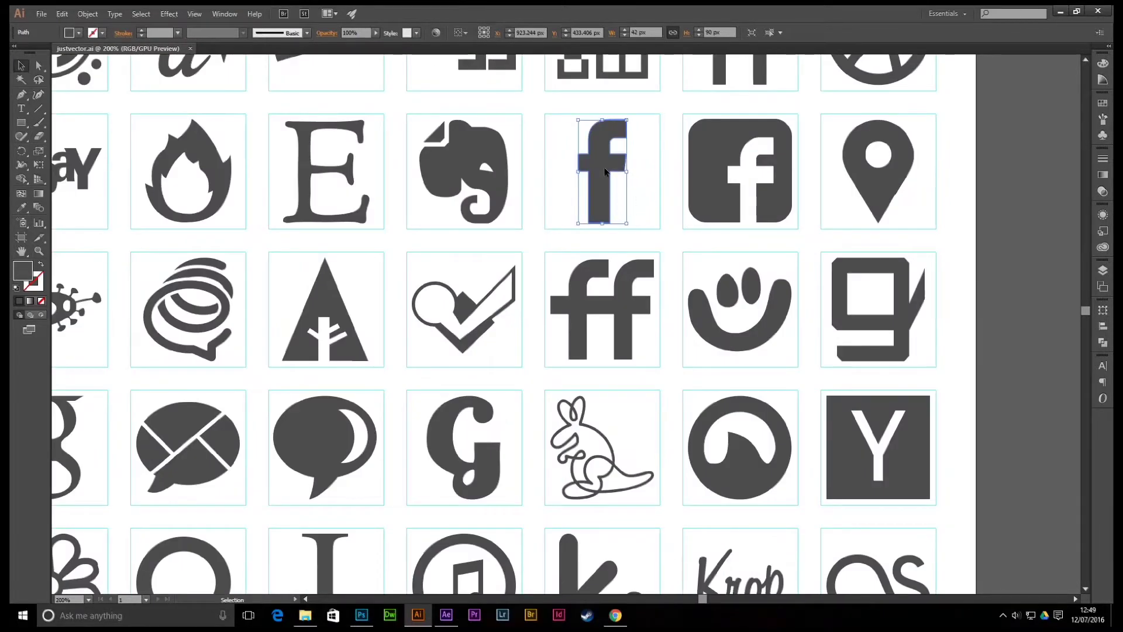
double_click(605, 171)
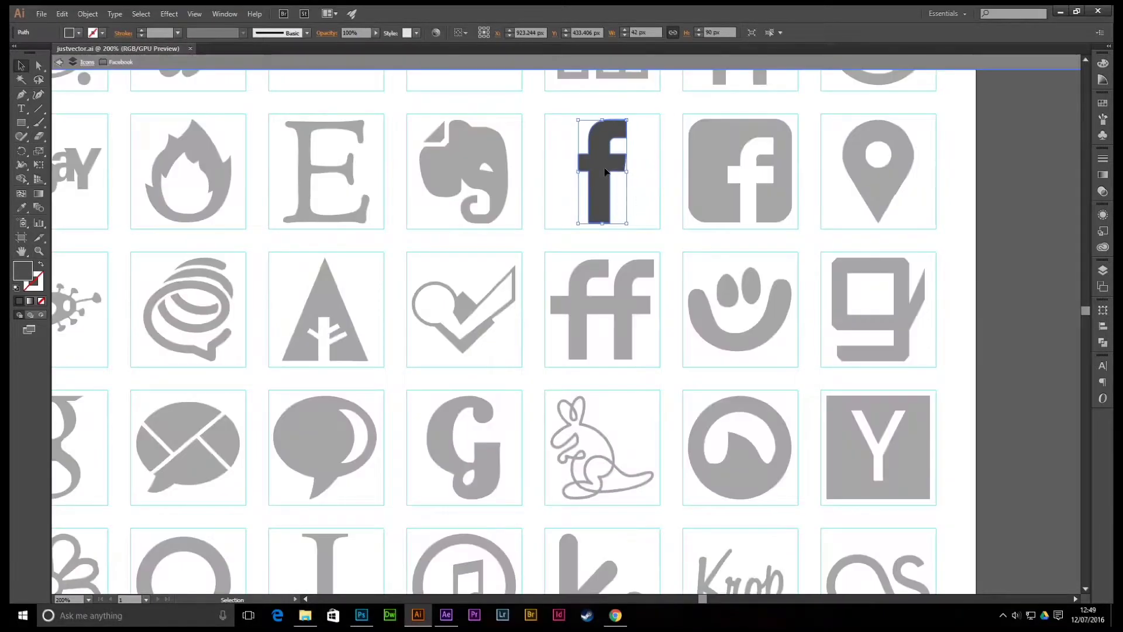
click(651, 163)
click(620, 160)
key(a)
key(v)
click(442, 617)
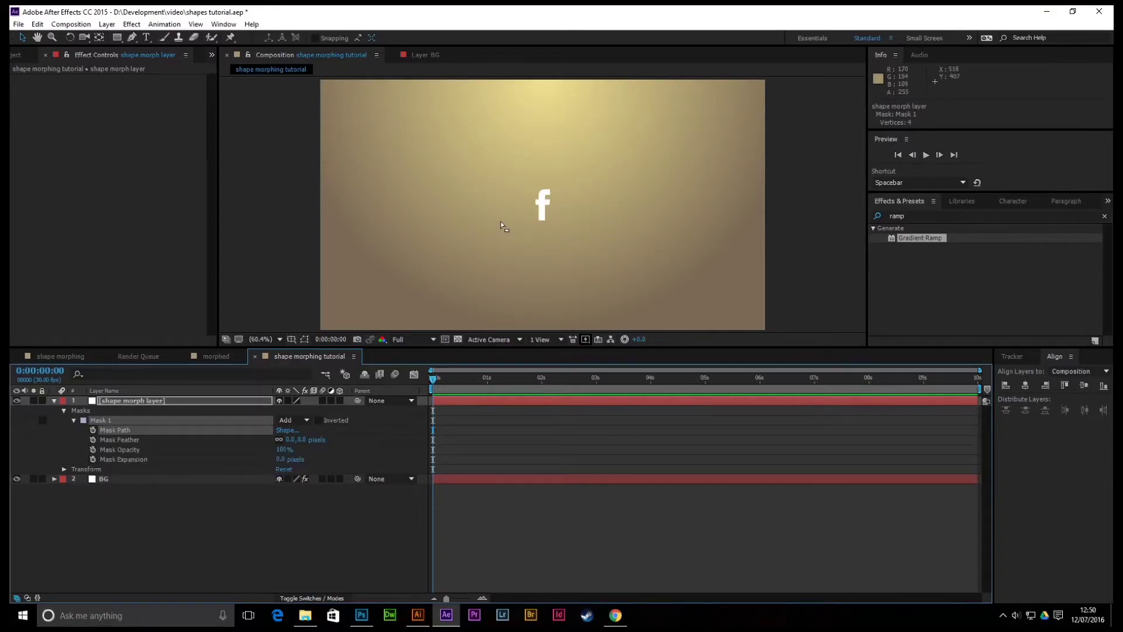
Step: Select the shape morph layer's masks and turn on mask path and layer control visibility in the composition view
click(22, 38)
click(296, 209)
click(541, 201)
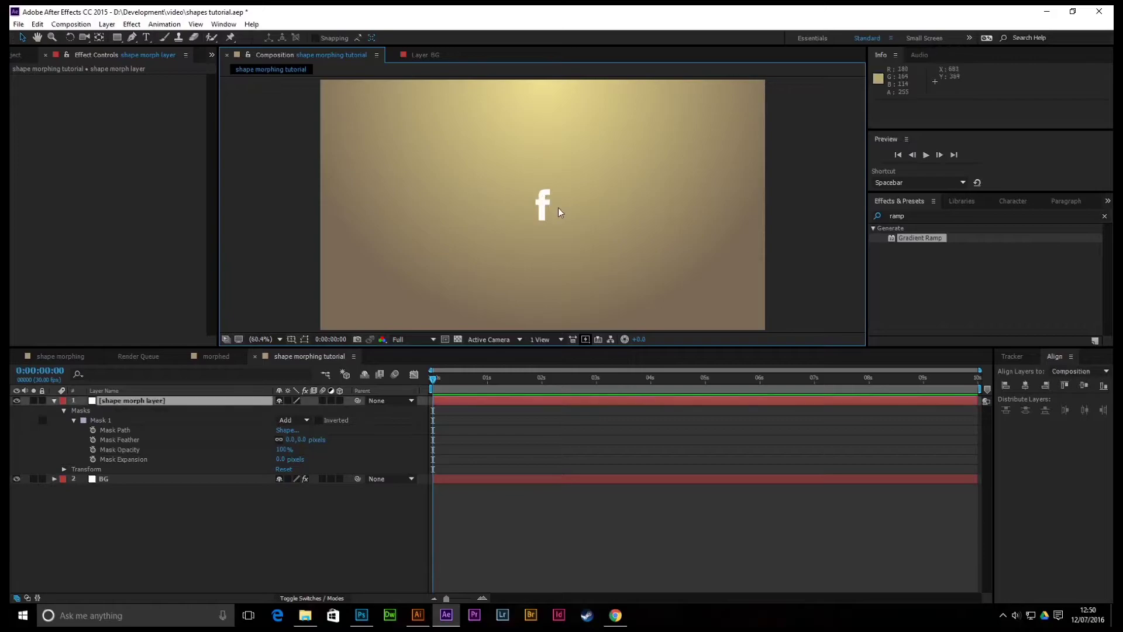
click(117, 431)
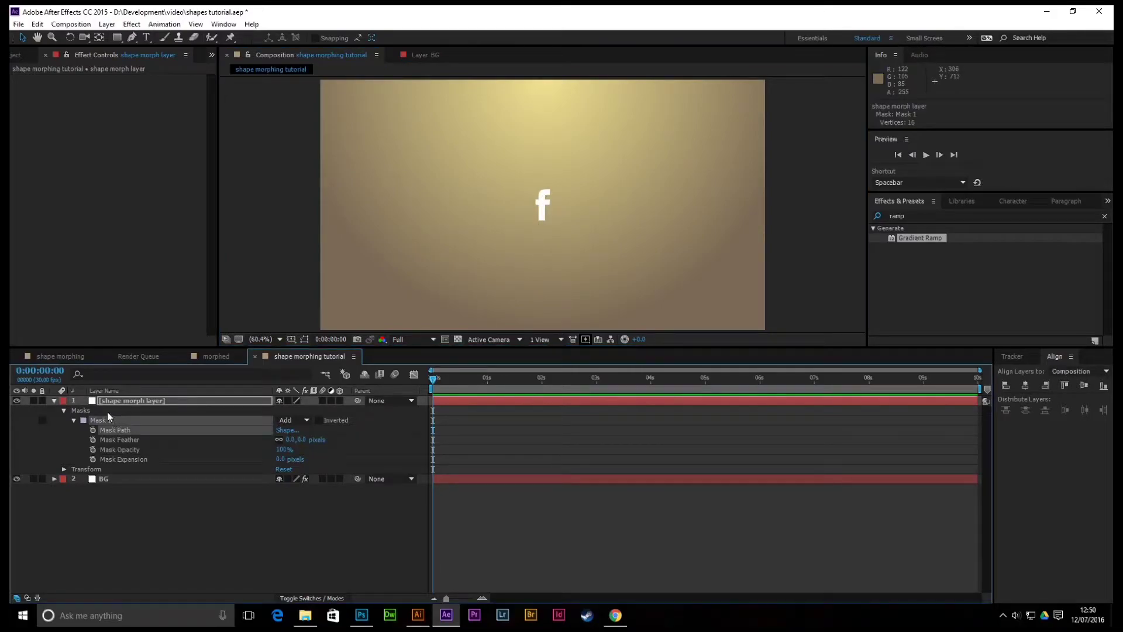
click(106, 411)
click(308, 341)
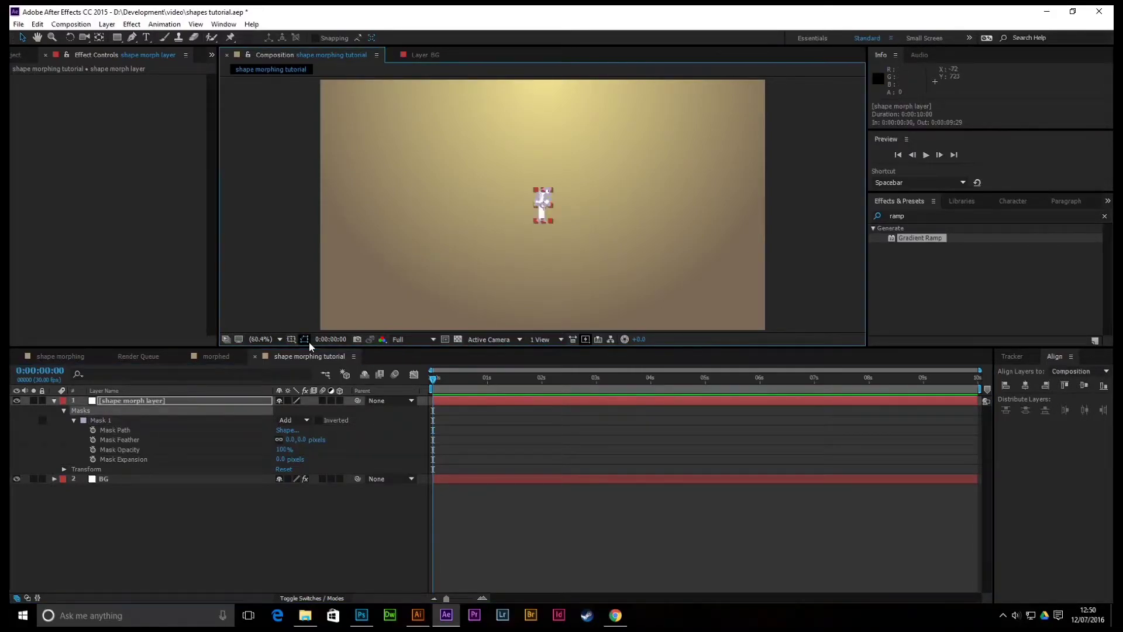
Step: Scale the shape morph layer proportionally to about 350% and set a Mask Path keyframe at 0:00:00:00
drag(551, 224, 570, 240)
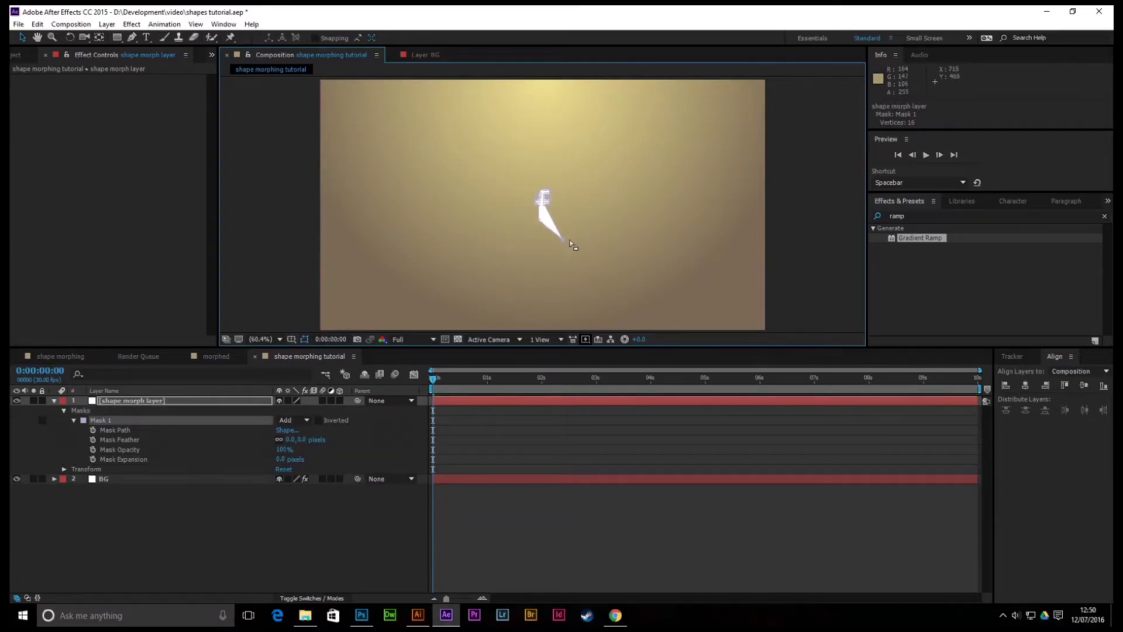
key(ctrl+z)
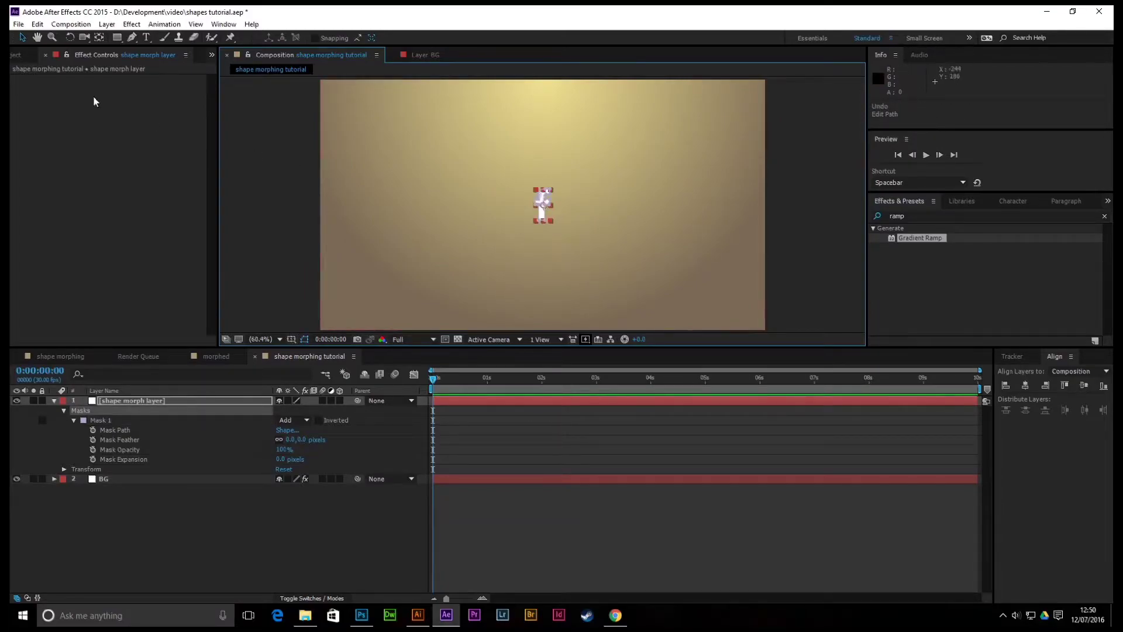
click(271, 198)
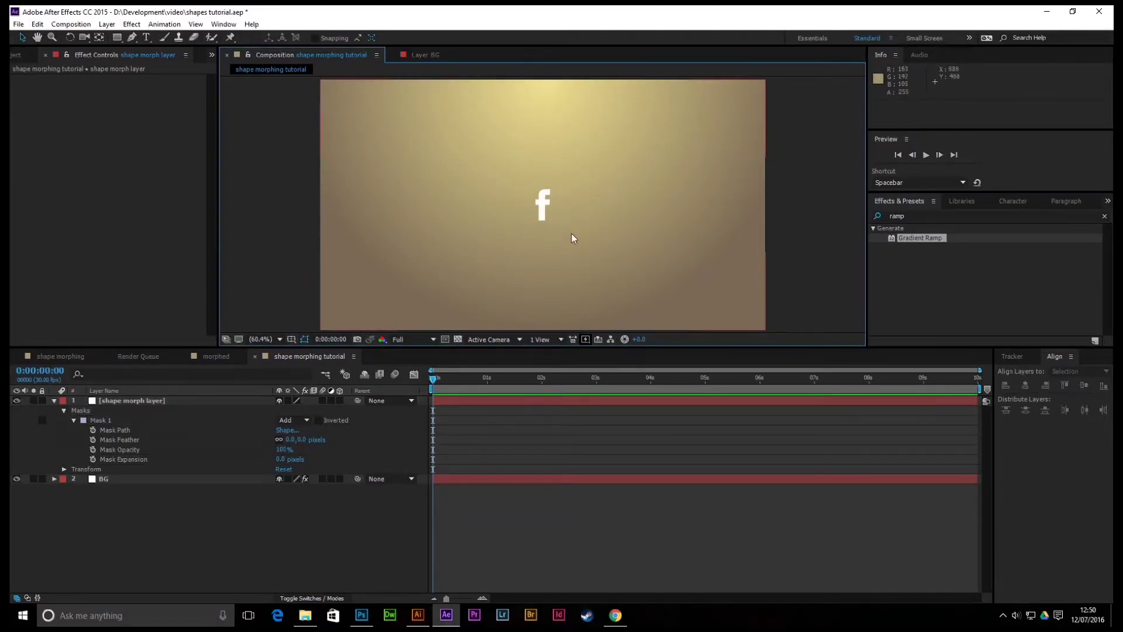
click(551, 193)
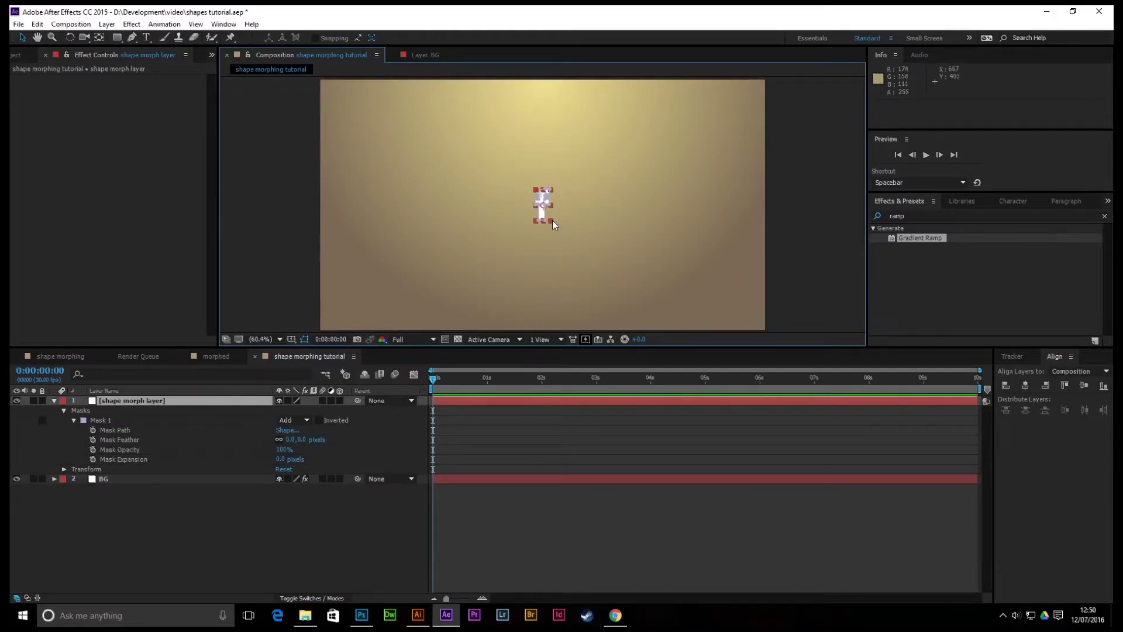
drag(552, 221, 593, 258)
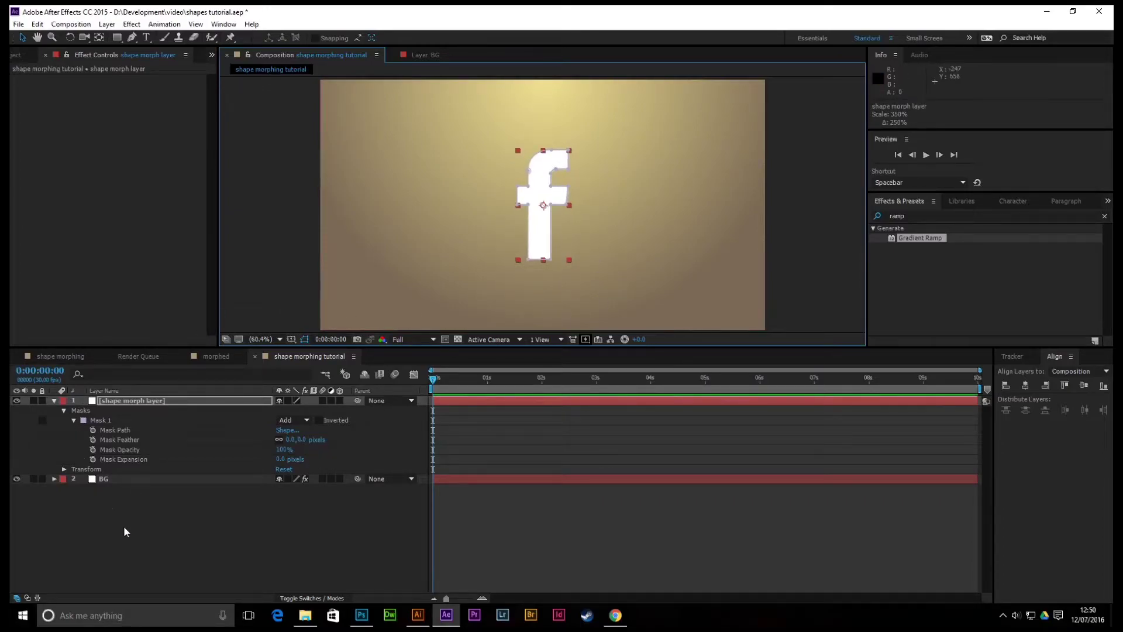
click(93, 431)
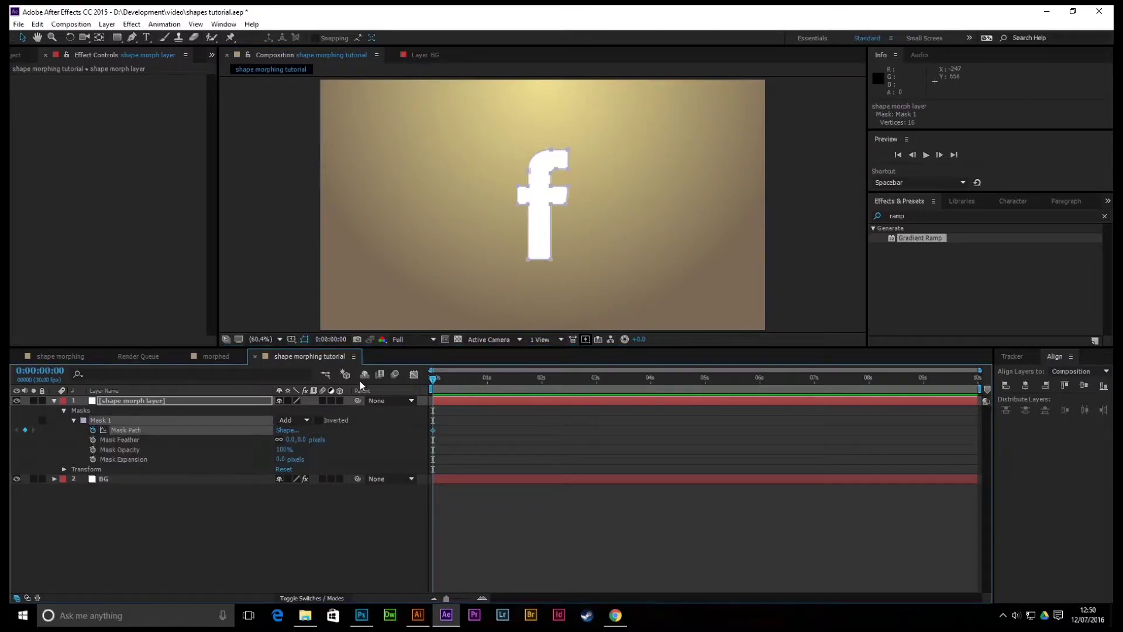
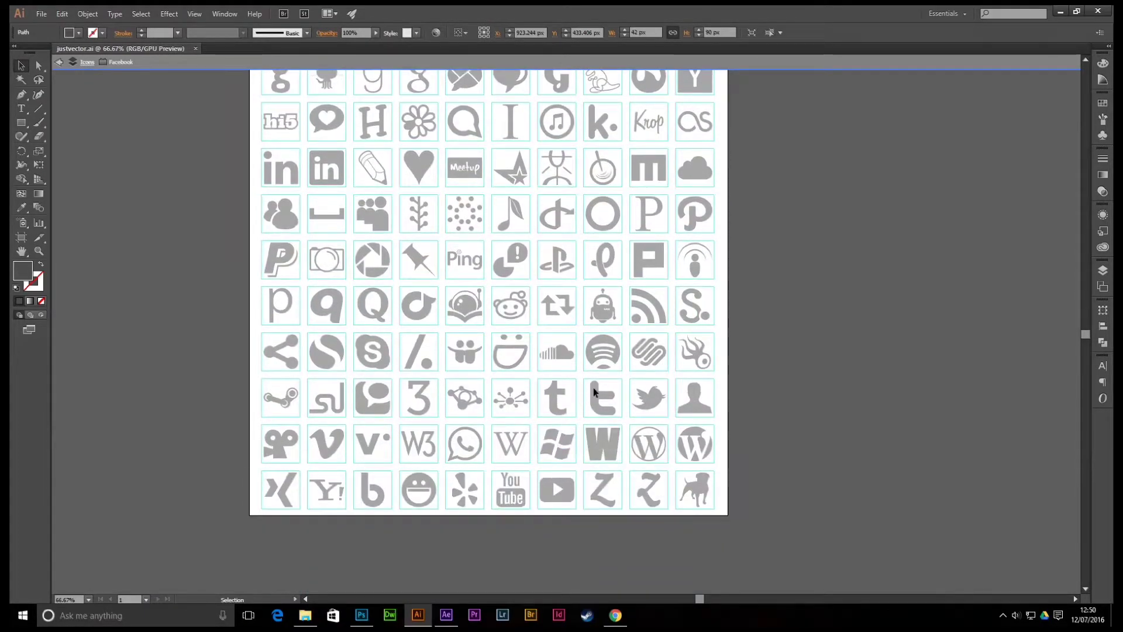
Step: Copy the Twitter "t" icon's path in Illustrator and paste it into After Effects as a Mask Path keyframe at 0:00:02:00
double_click(594, 387)
click(594, 391)
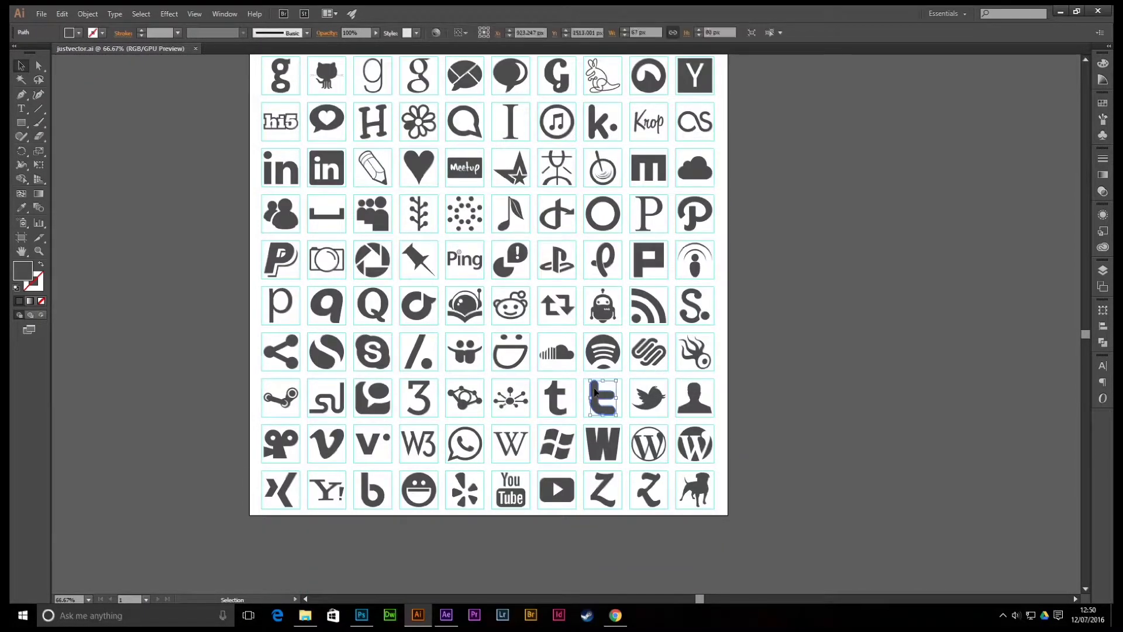
drag(594, 391, 602, 398)
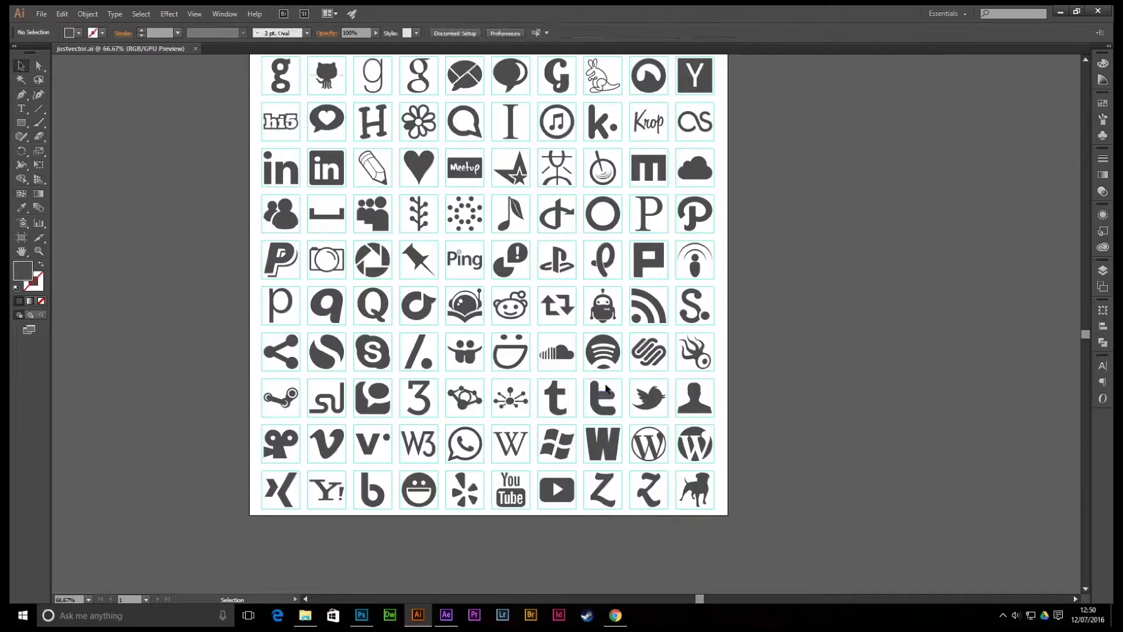
double_click(602, 398)
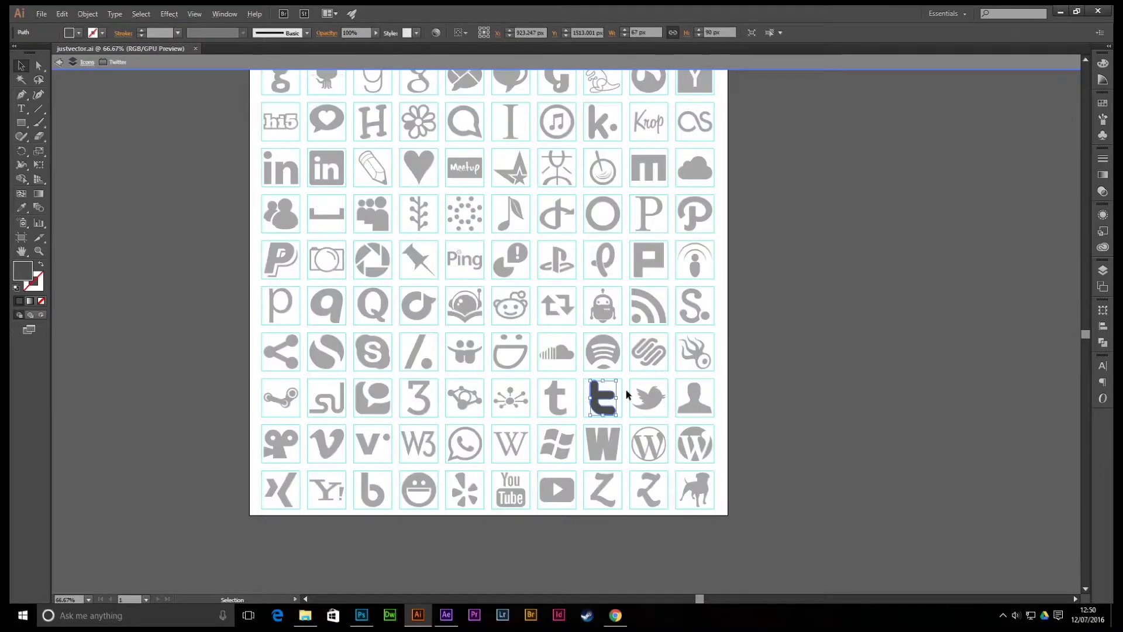
key(a)
key(v)
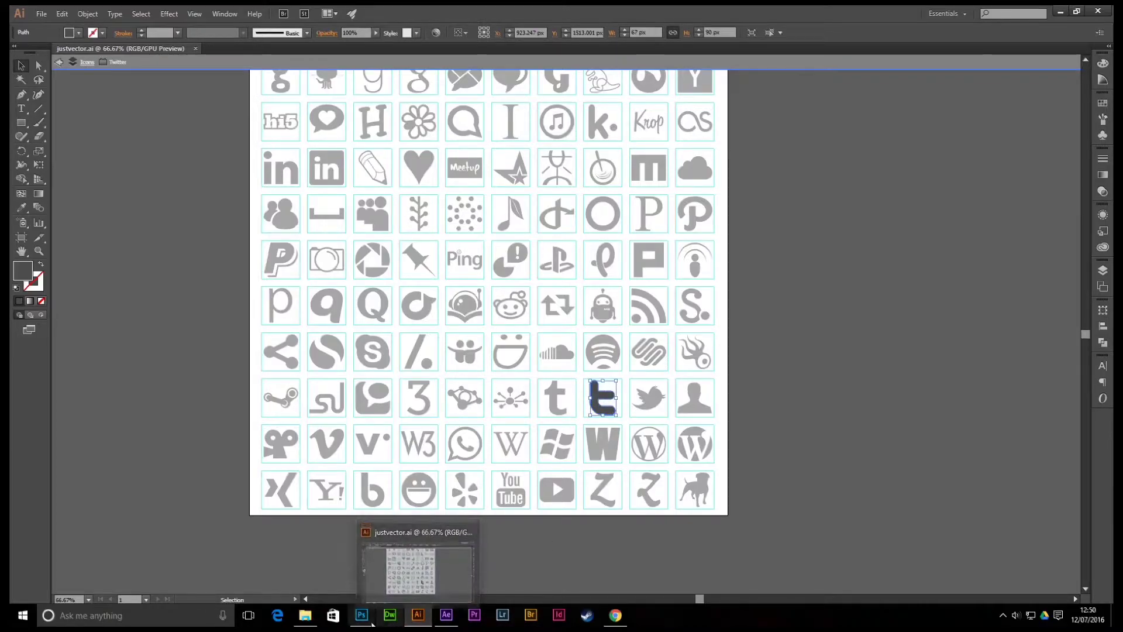
click(446, 614)
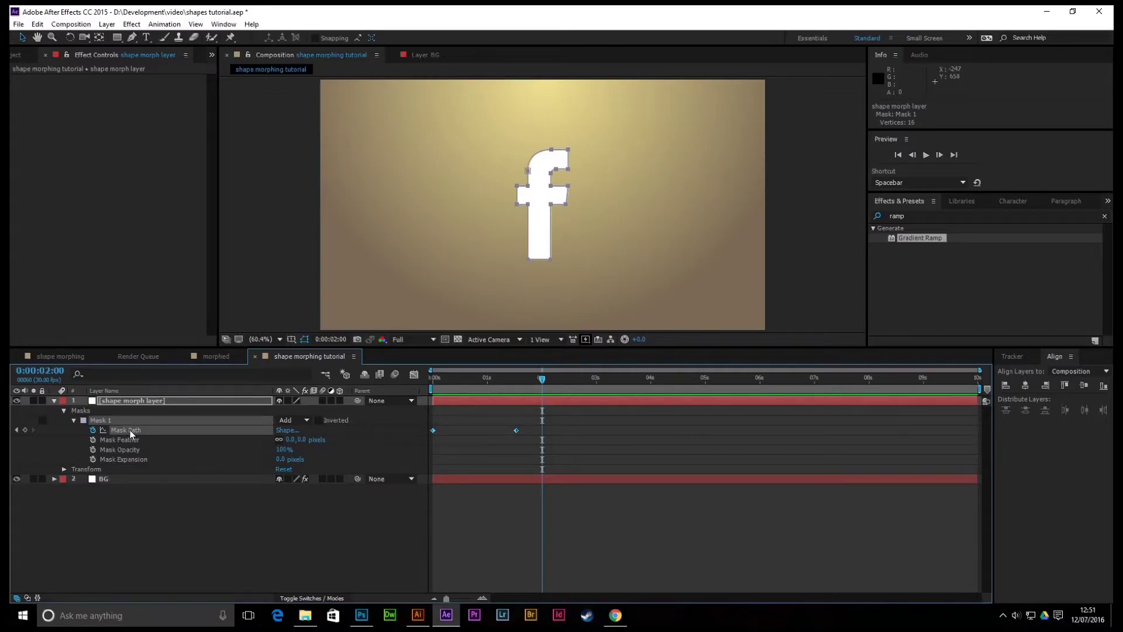
key(ctrl+v)
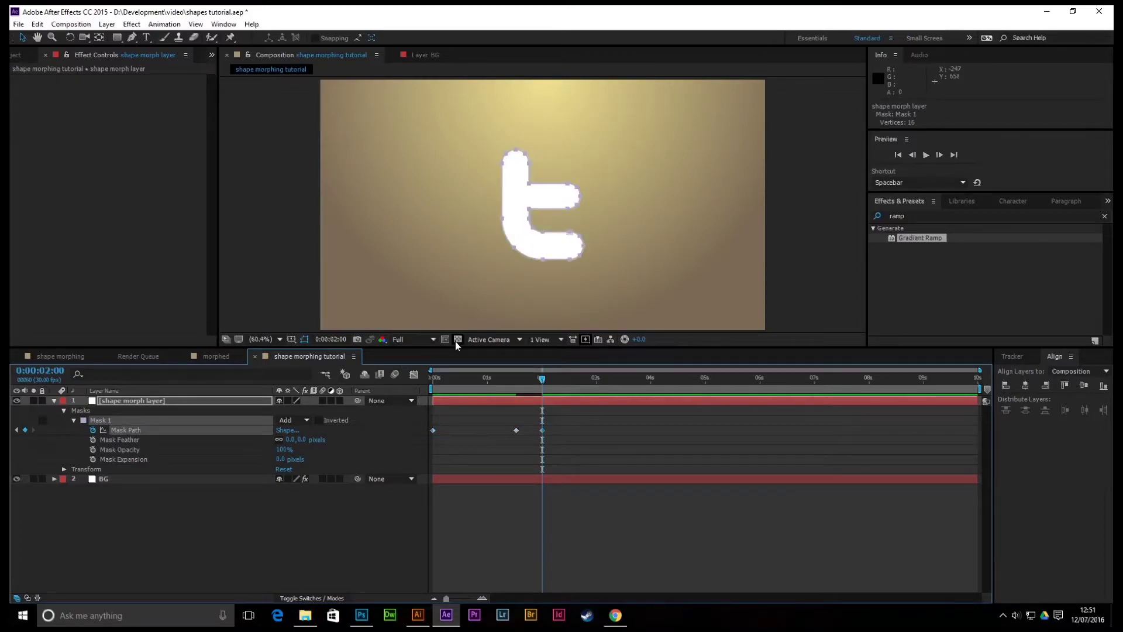
Step: At the 0:00:00:00 keyframe, set the lower-left corner of the "f" stem as the mask's first vertex
drag(542, 379, 444, 378)
scroll(564, 188, up, 2)
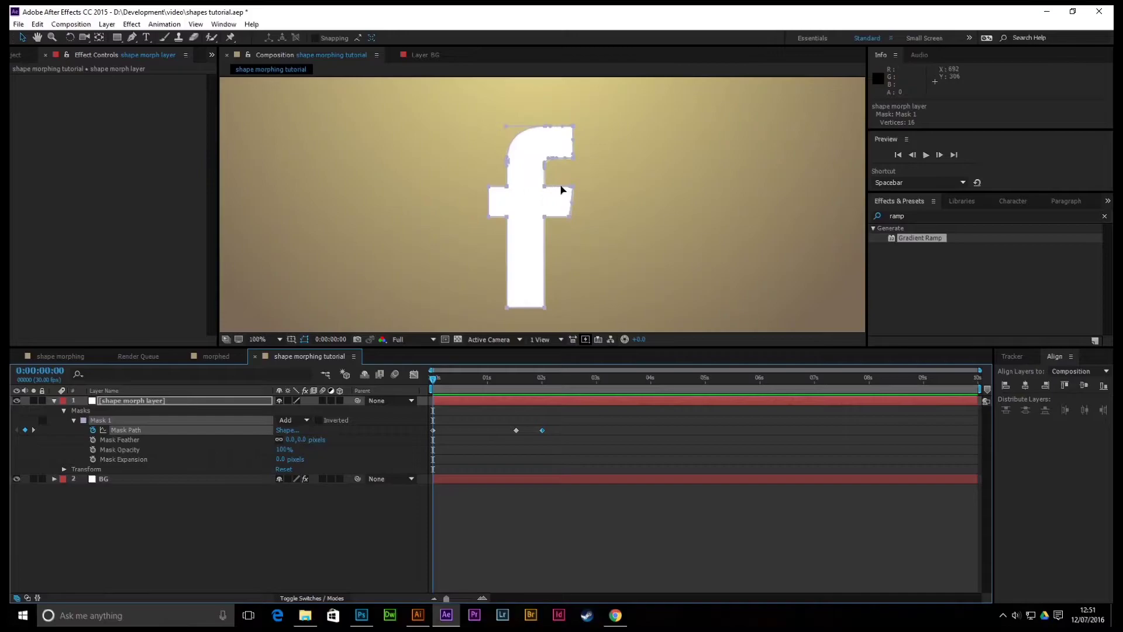
click(509, 165)
click(509, 163)
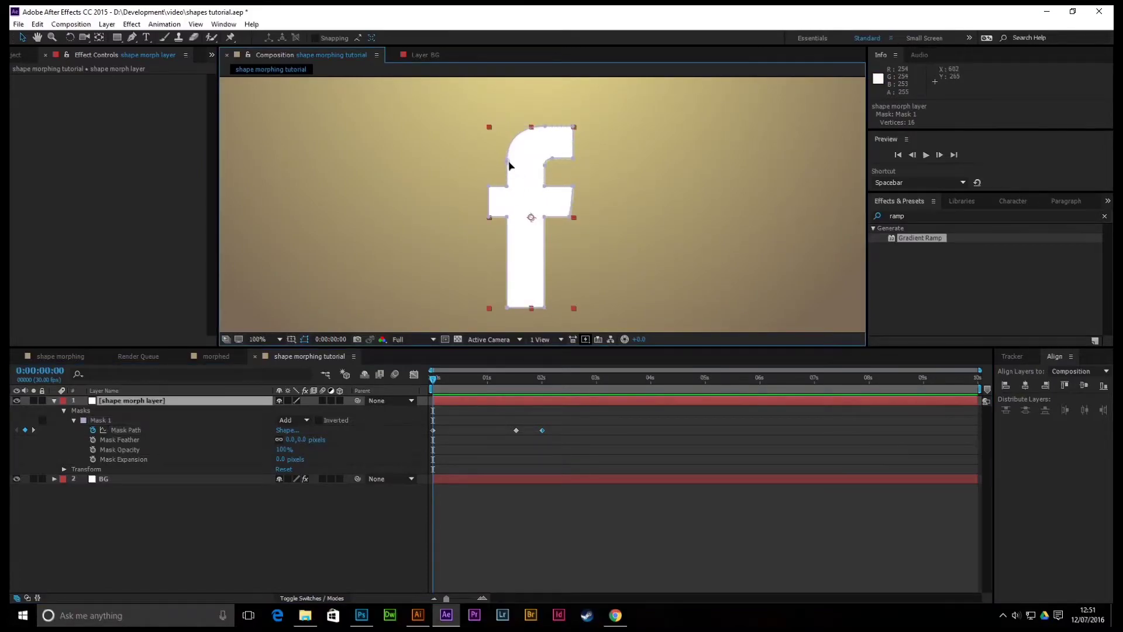
click(507, 163)
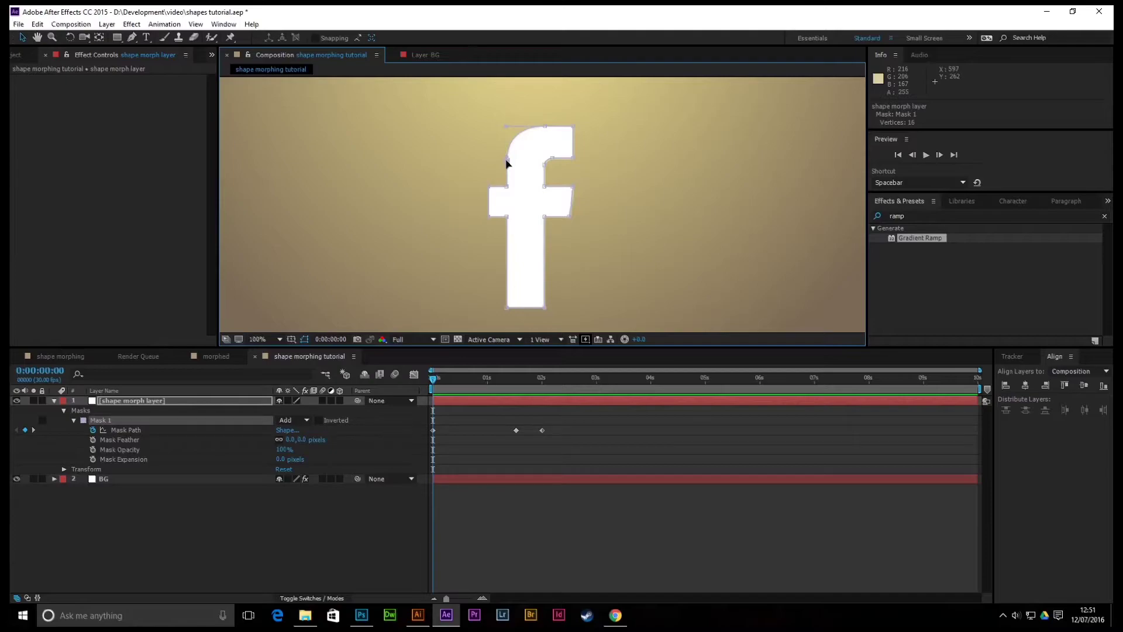
right_click(508, 310)
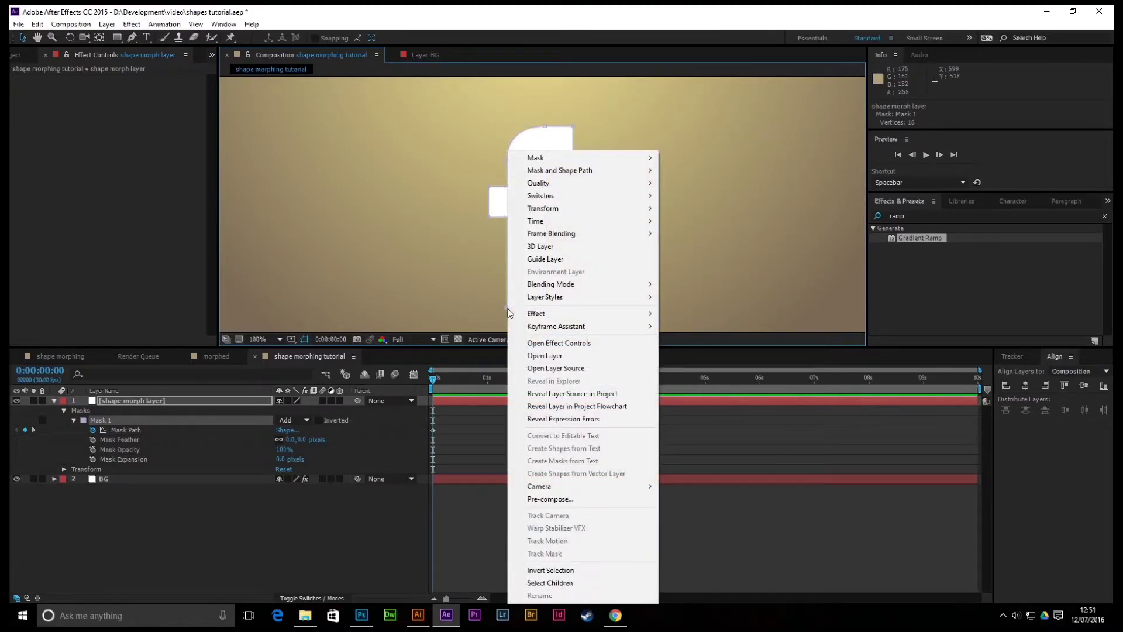
mouse_move(562, 170)
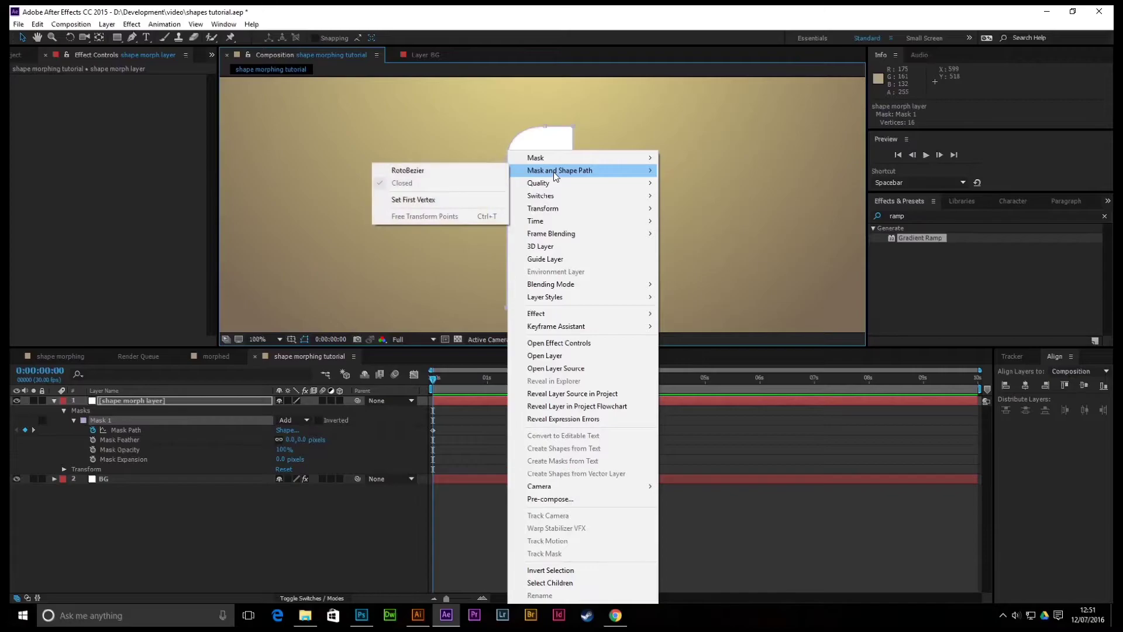
click(442, 199)
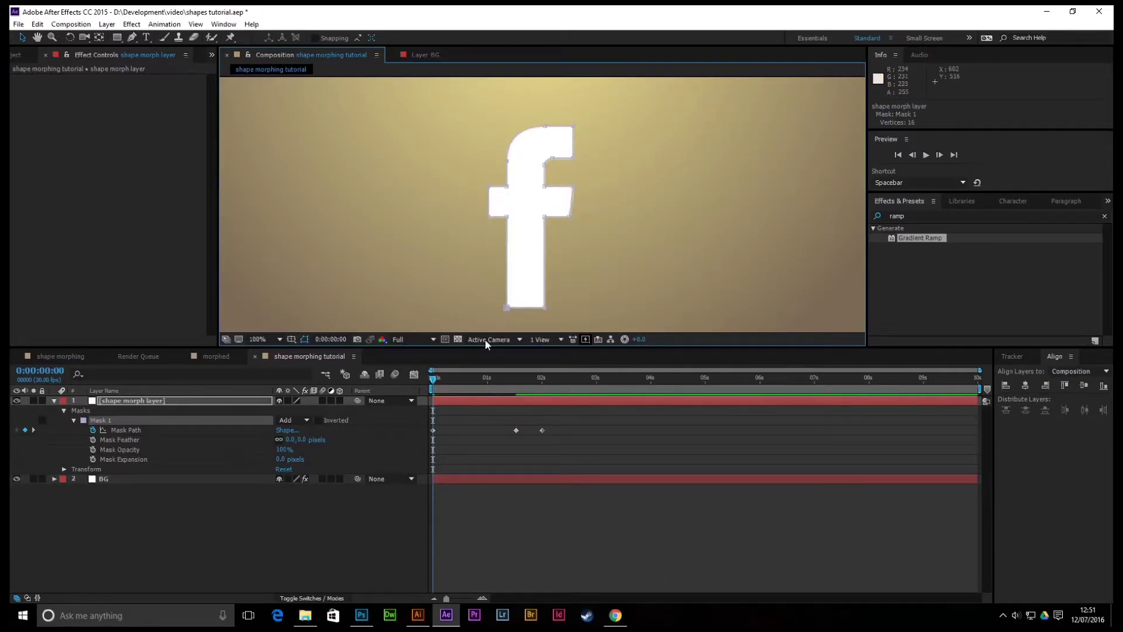
Step: At the 0:00:01:16 keyframe, set the same lower-left stem corner of the "f" as the first vertex
drag(433, 378, 517, 402)
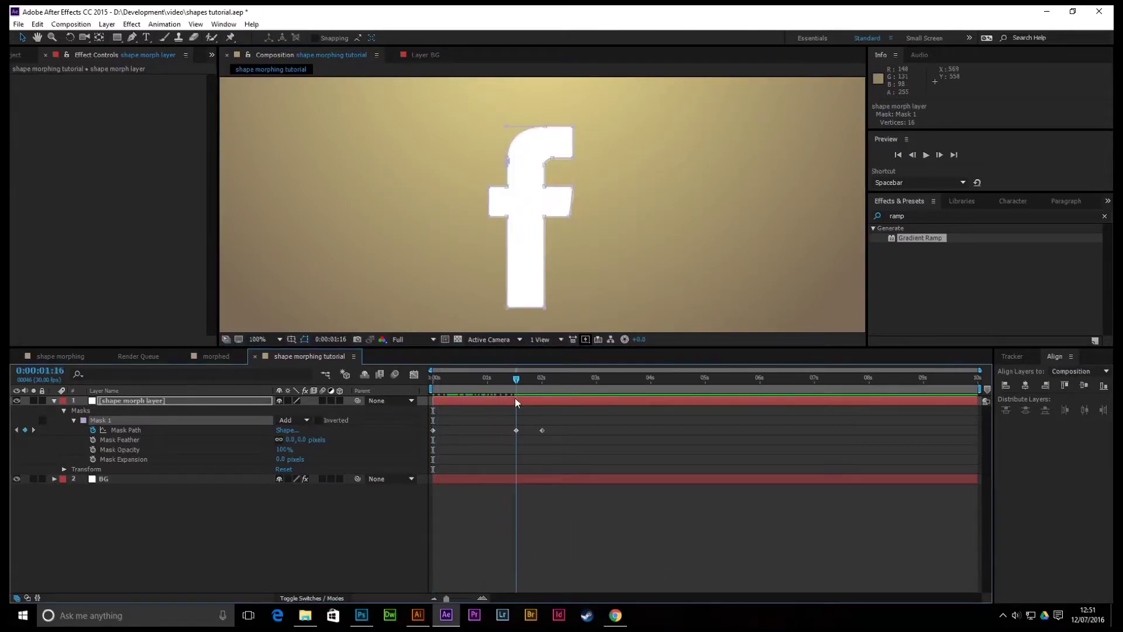
right_click(506, 311)
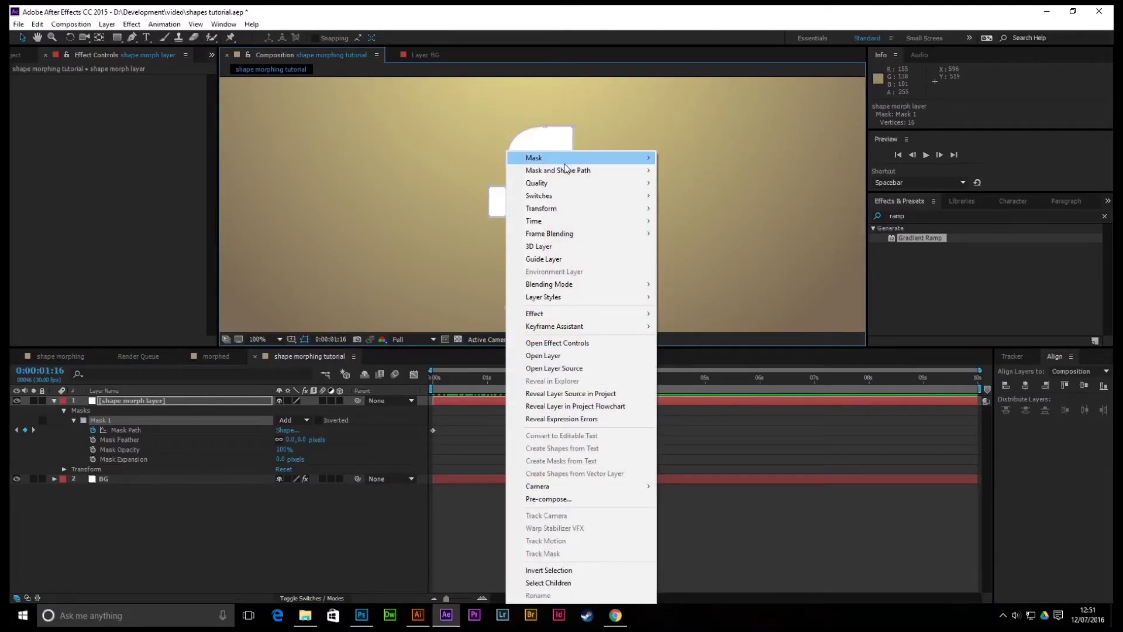
mouse_move(558, 170)
click(422, 200)
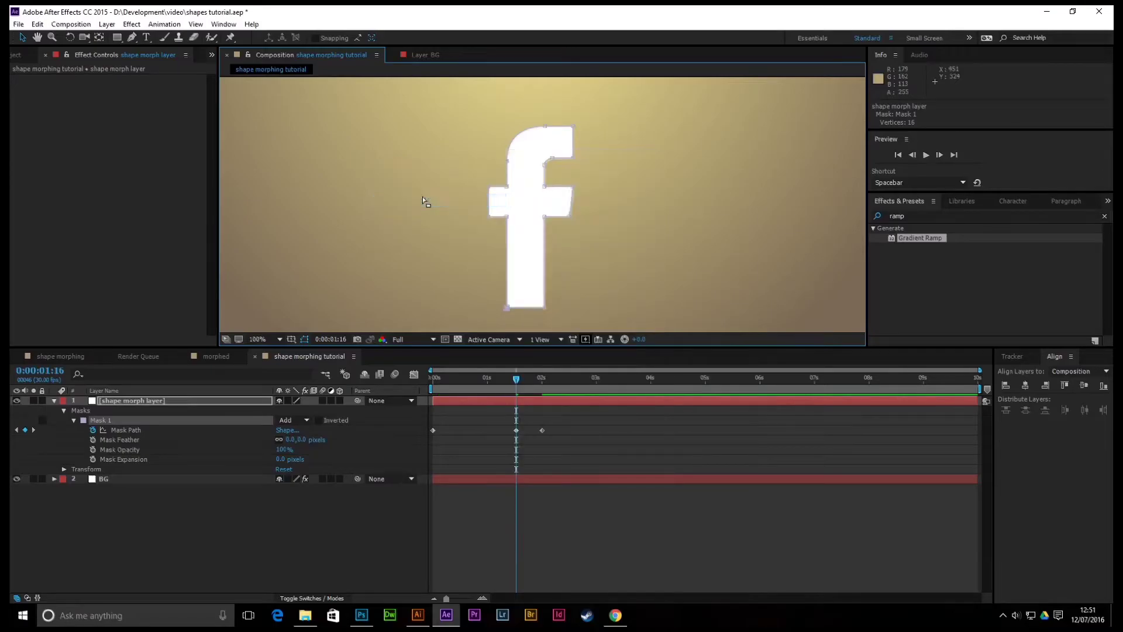
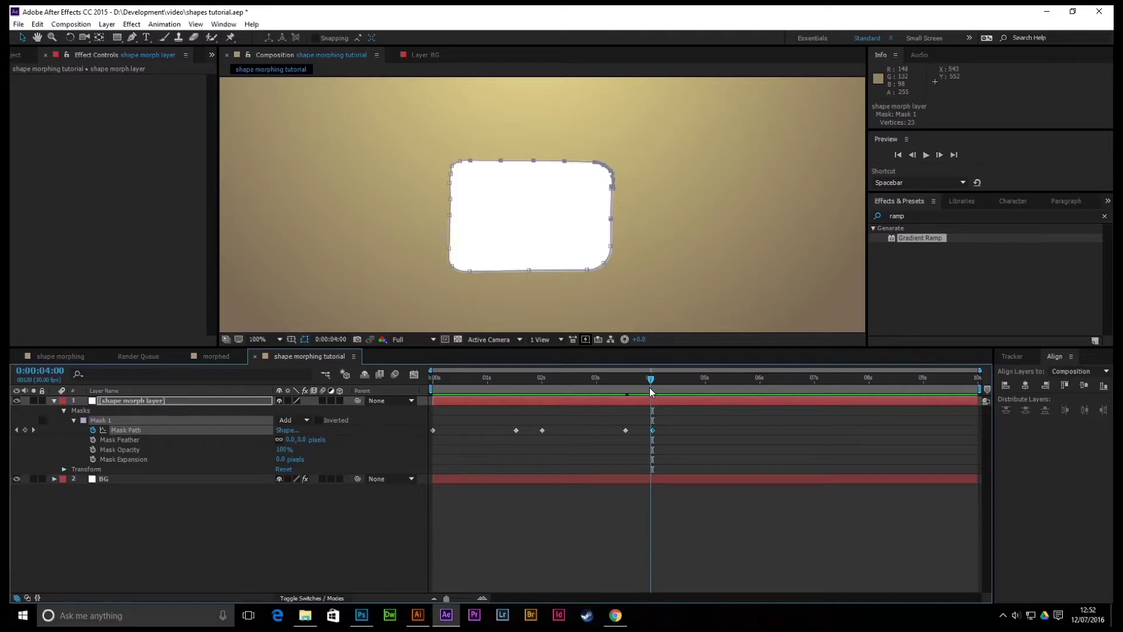
Step: At the 0:00:04:01 keyframe, set the lower vertex on the rounded rectangle's left edge as the mask's first vertex
click(36, 431)
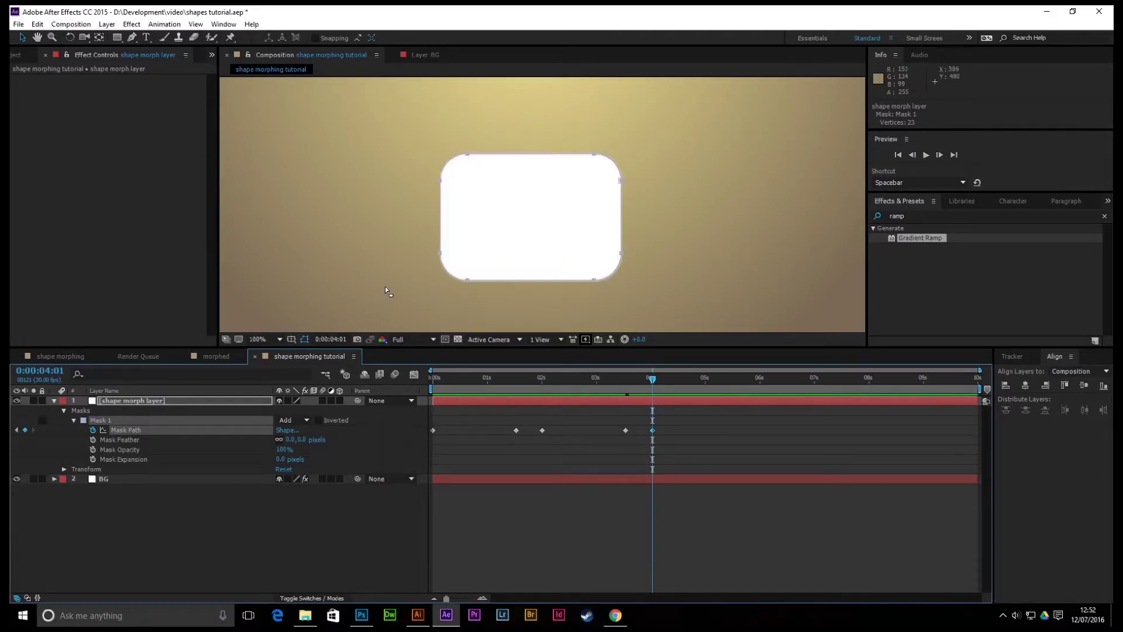
right_click(440, 257)
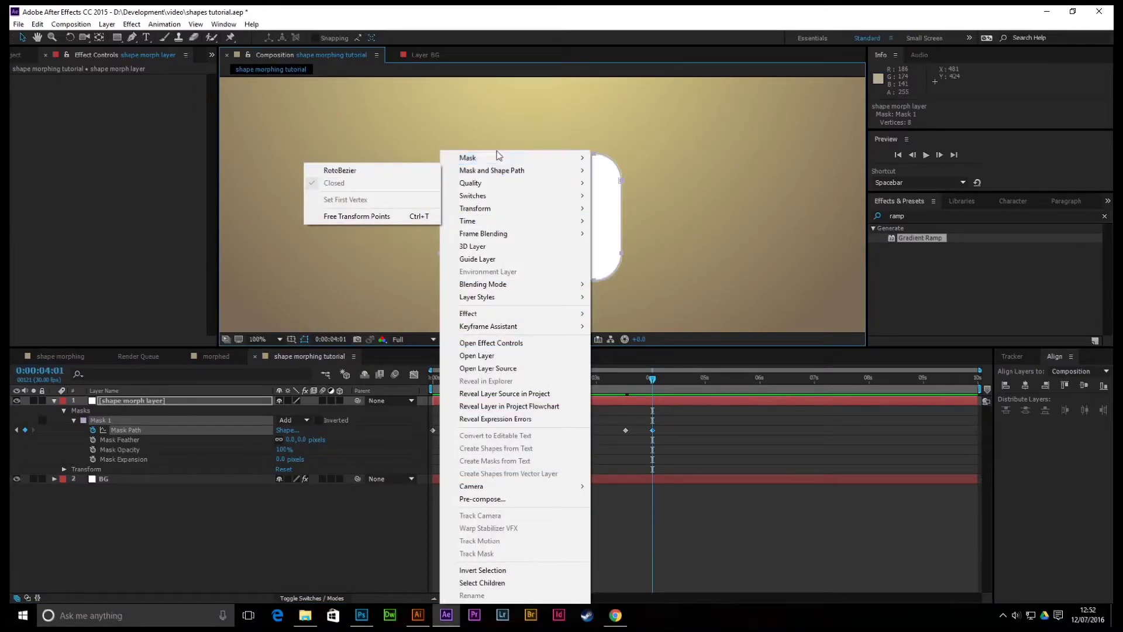
click(597, 210)
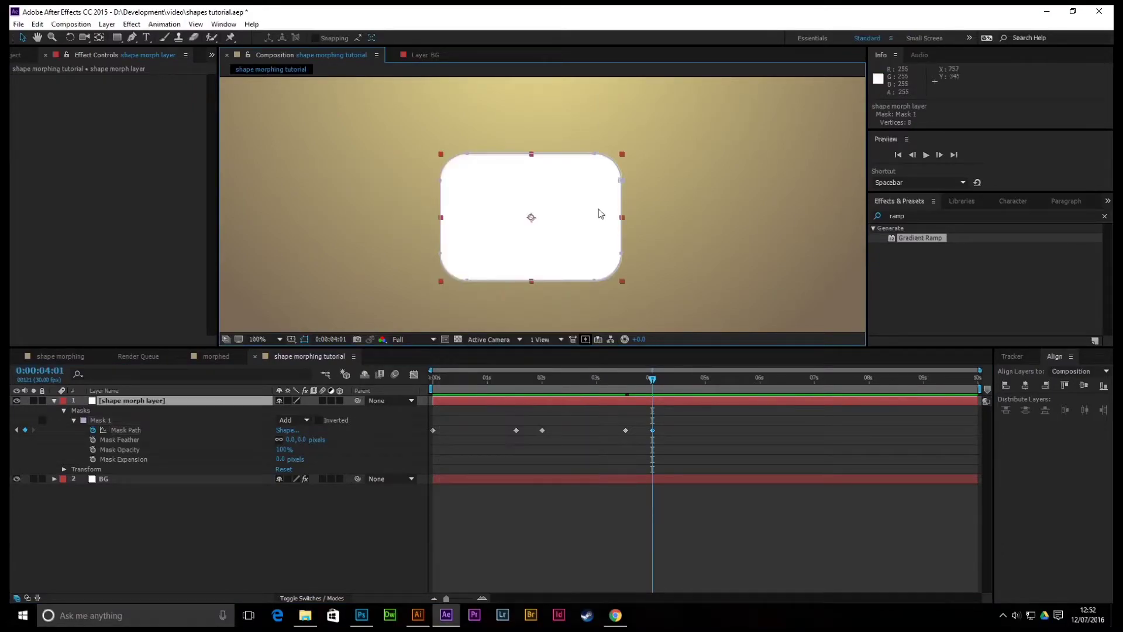
right_click(441, 254)
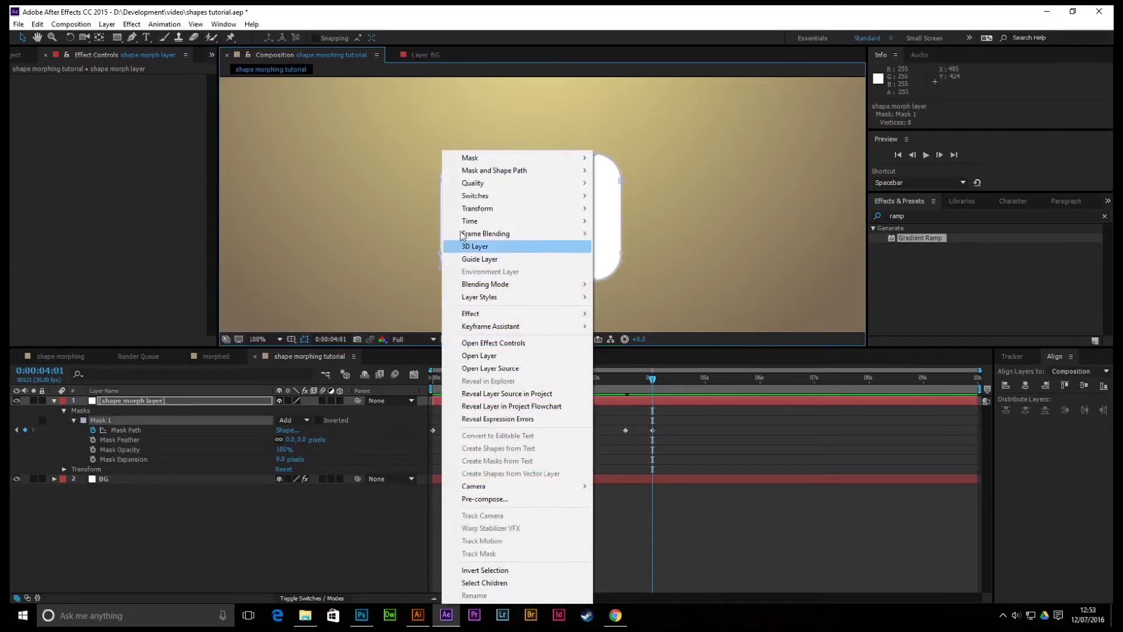
mouse_move(503, 170)
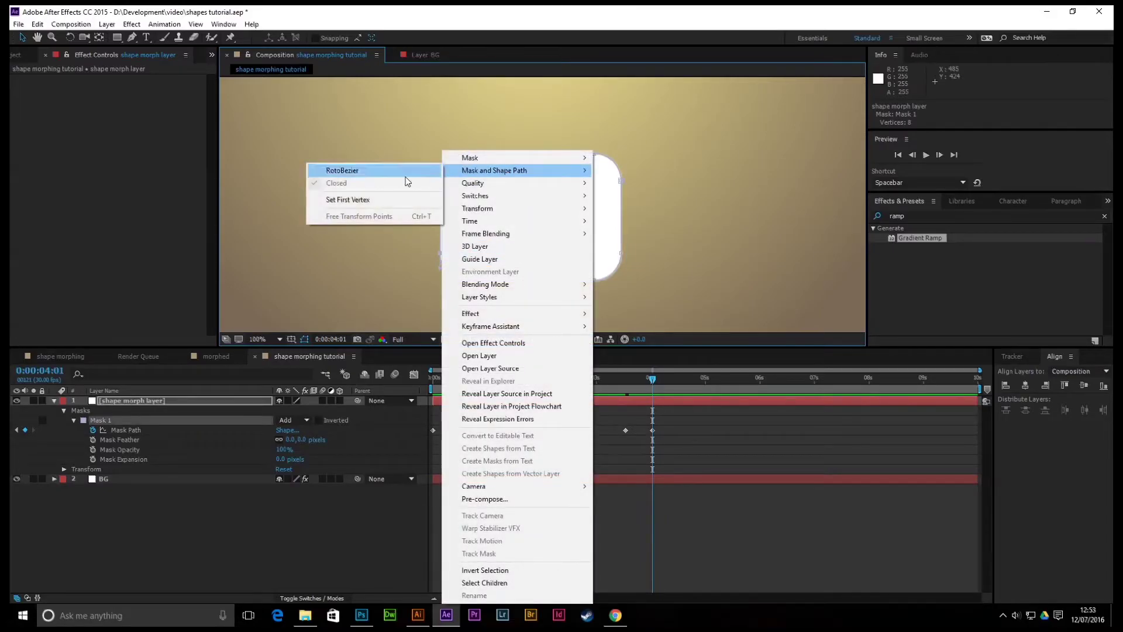
click(368, 199)
mouse_move(652, 379)
mouse_down()
mouse_move(618, 385)
mouse_move(654, 389)
mouse_up()
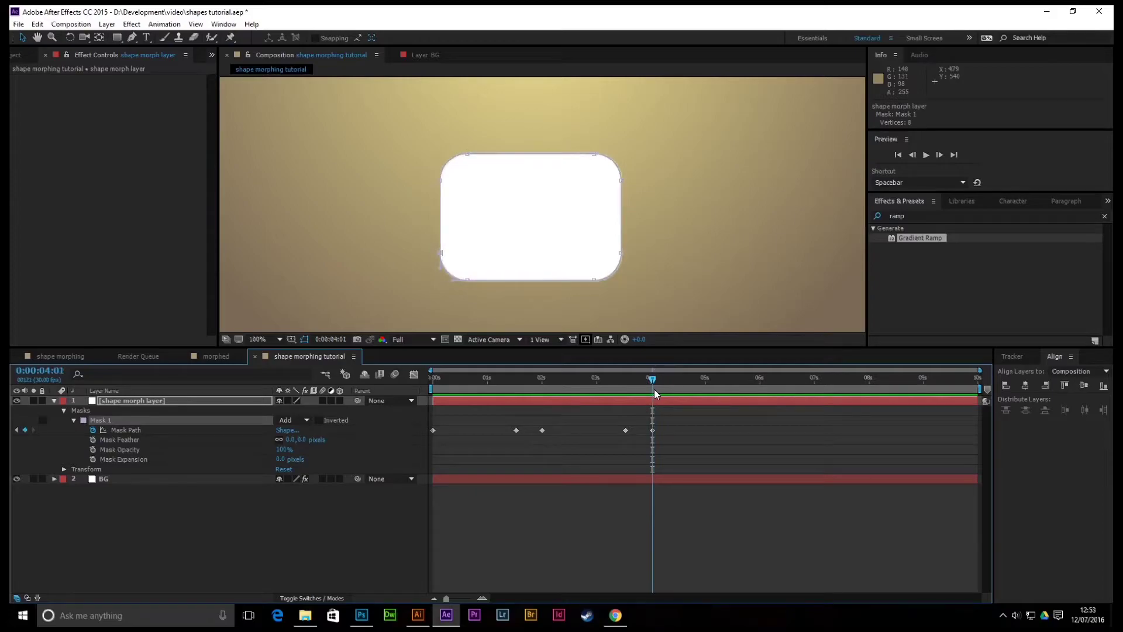
Step: Add a Mask Path keyframe holding the rectangle at 0:00:05:16 and paste a copy of the 0:00:00:00 "f" keyframe at 0:00:06:03
drag(654, 380, 736, 390)
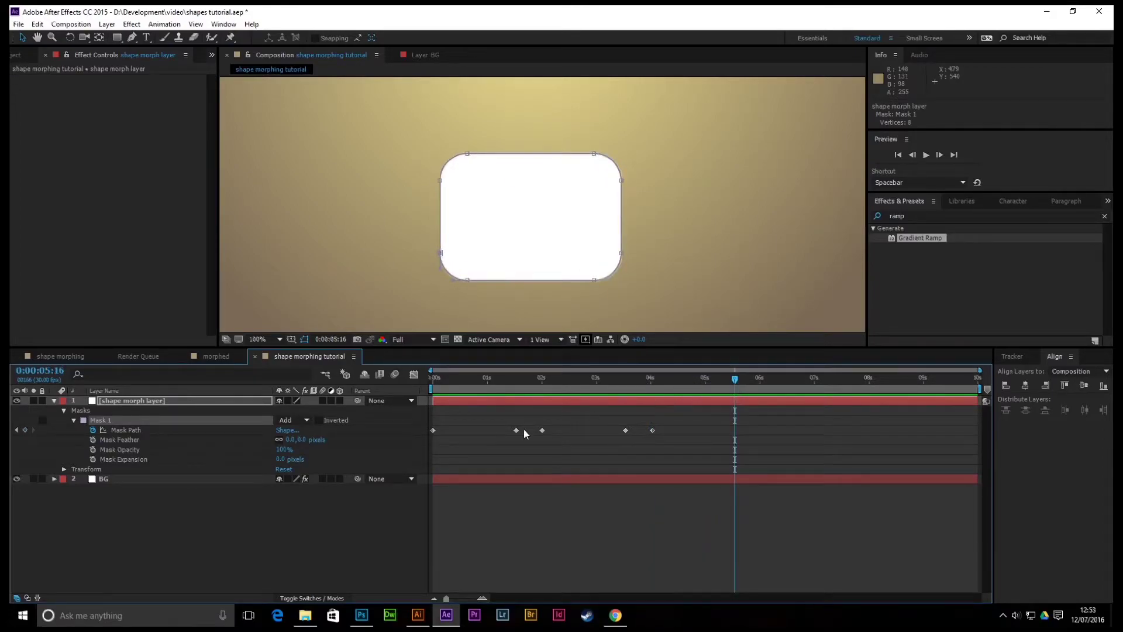
click(25, 430)
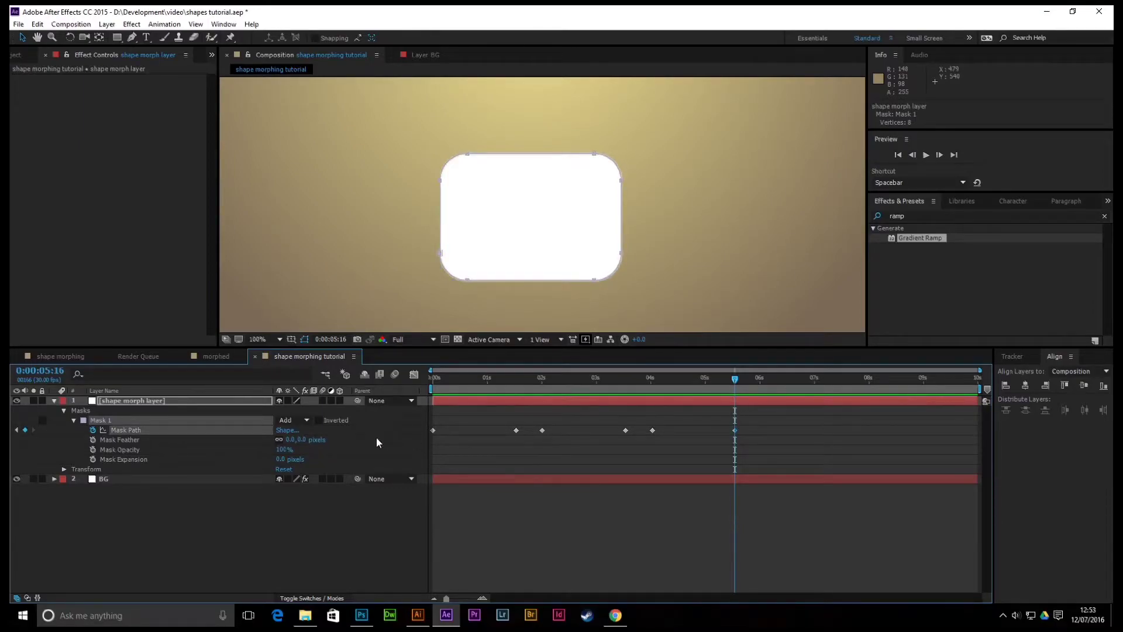
click(434, 431)
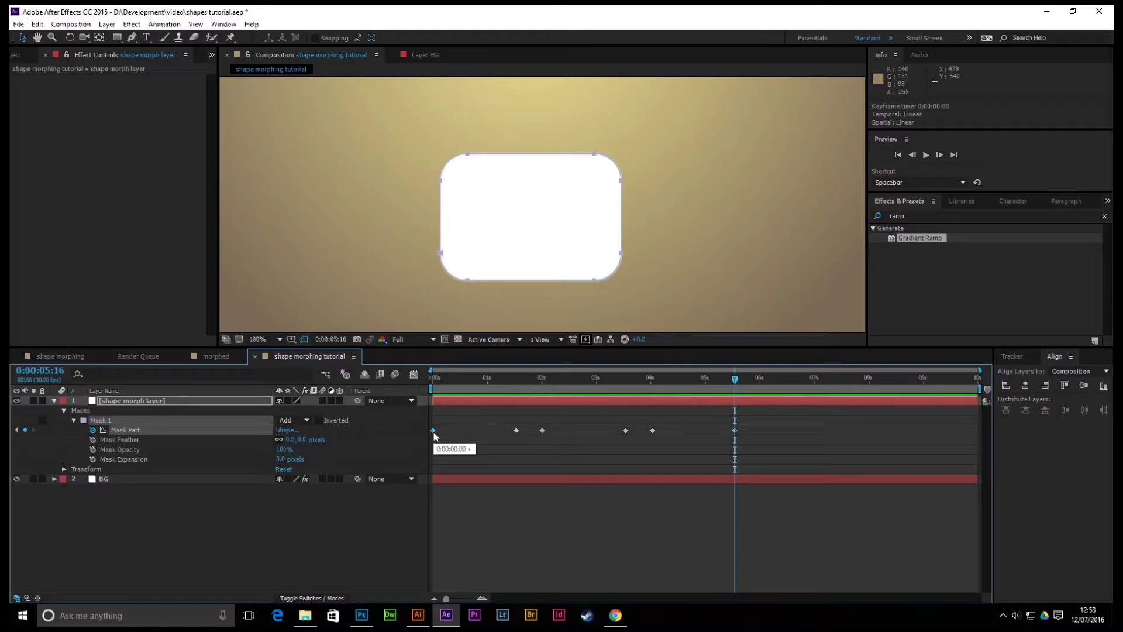
key(ctrl+c)
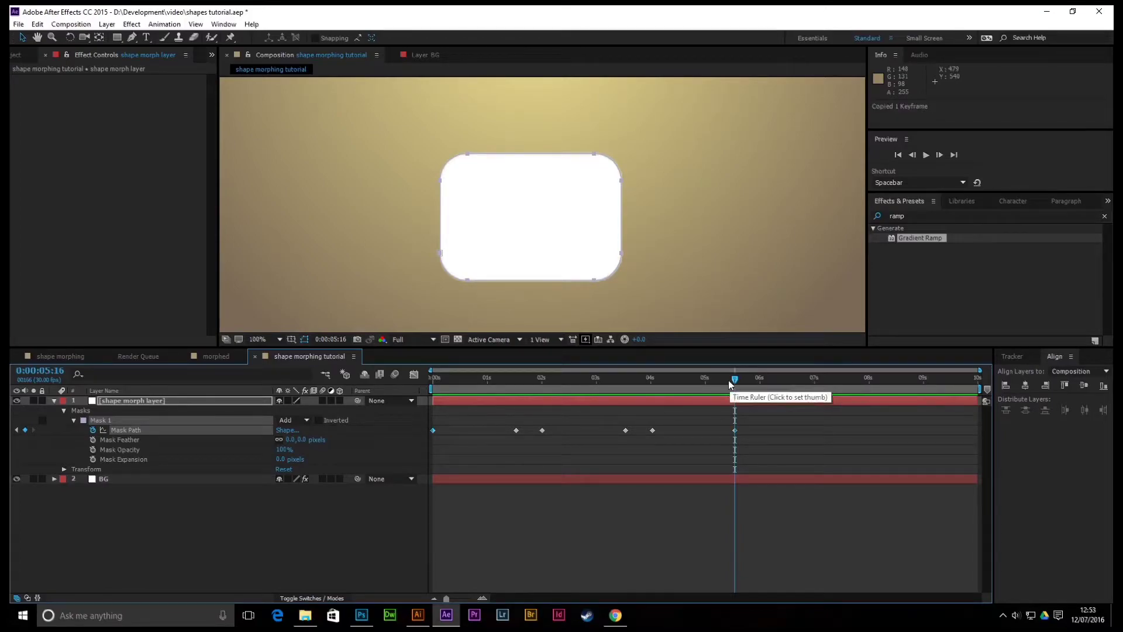
drag(735, 383, 767, 393)
key(ctrl+v)
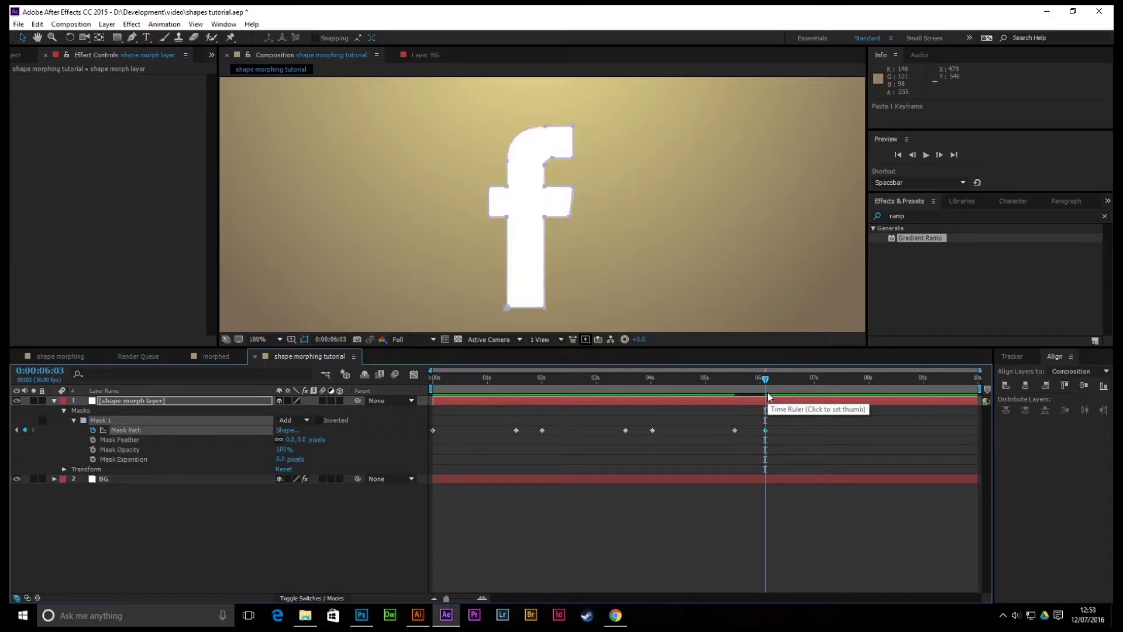
Step: Shorten the work area to end just past the last keyframe, at about 0:00:06:05, and trim the comp to it
mouse_move(766, 382)
mouse_down()
mouse_move(739, 382)
mouse_move(770, 391)
mouse_up()
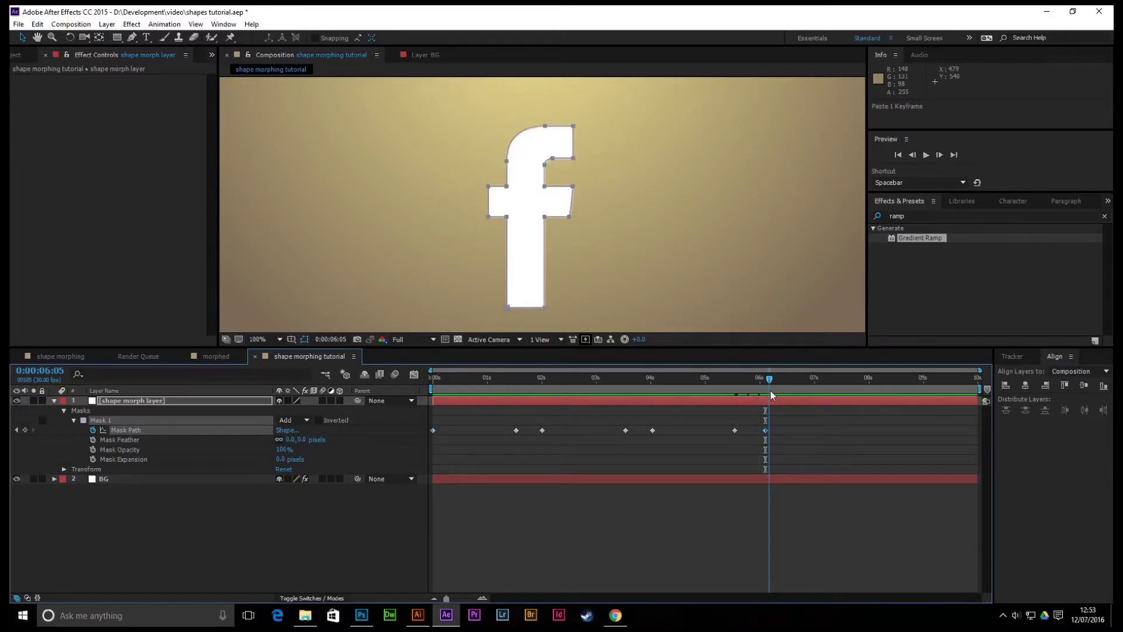
drag(979, 387, 772, 395)
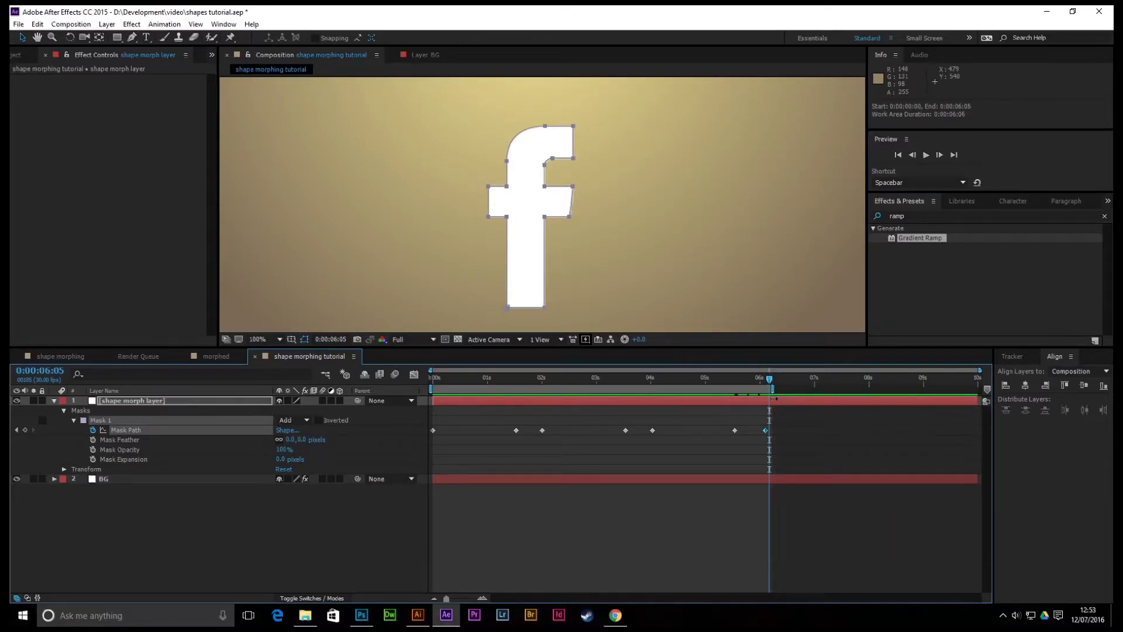
right_click(753, 391)
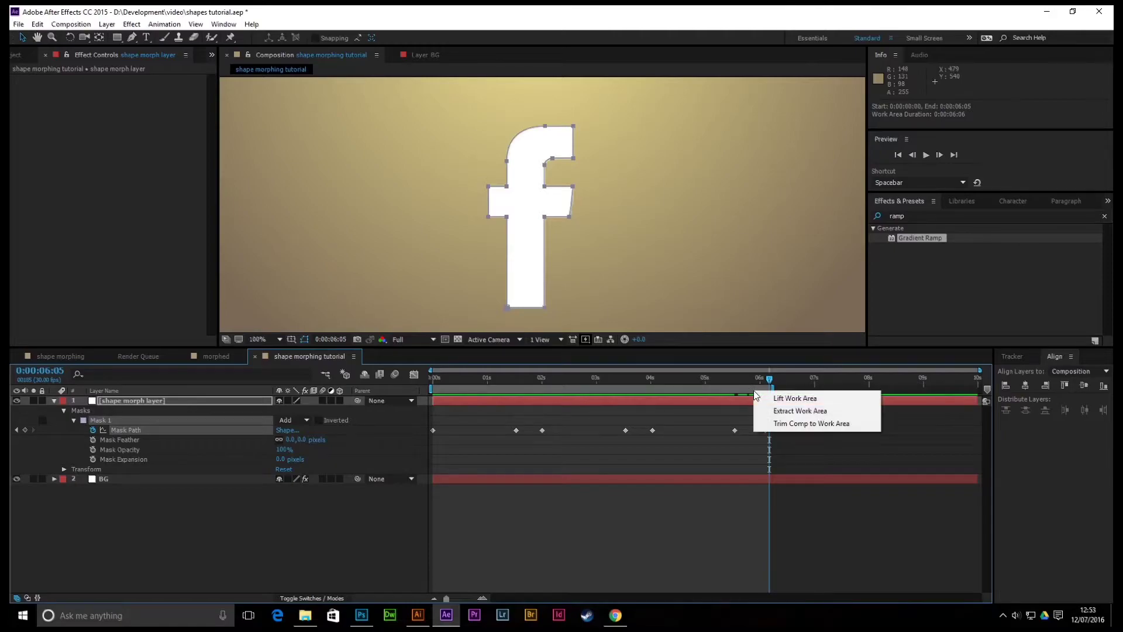
click(786, 423)
Step: Preview the trimmed morph animation, then return to 0:00:00:00
key(space)
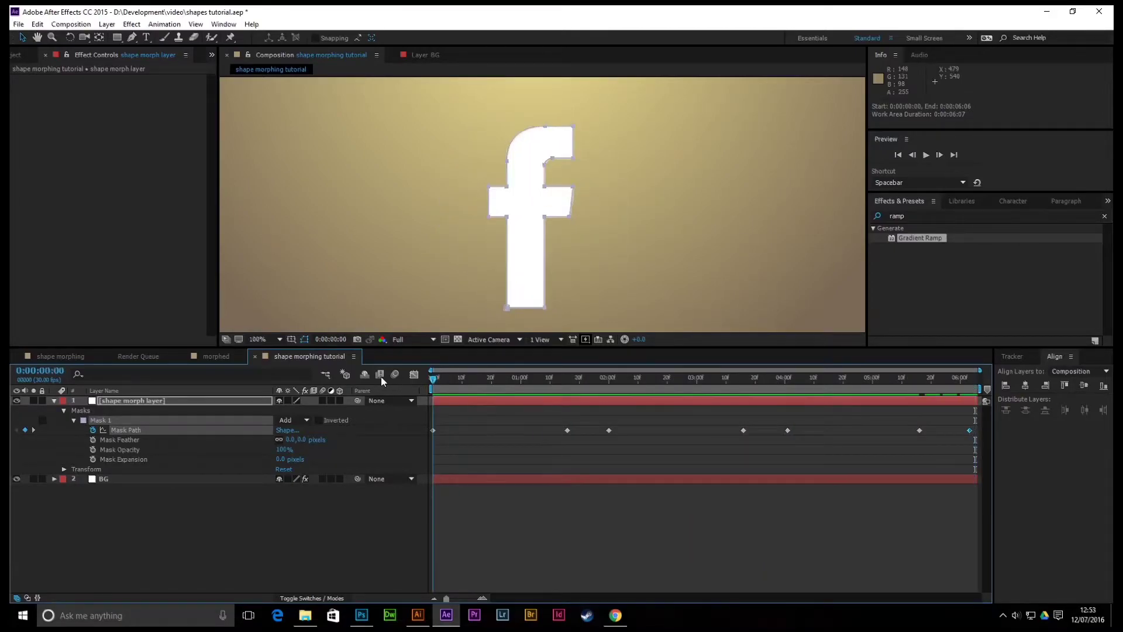
key(space)
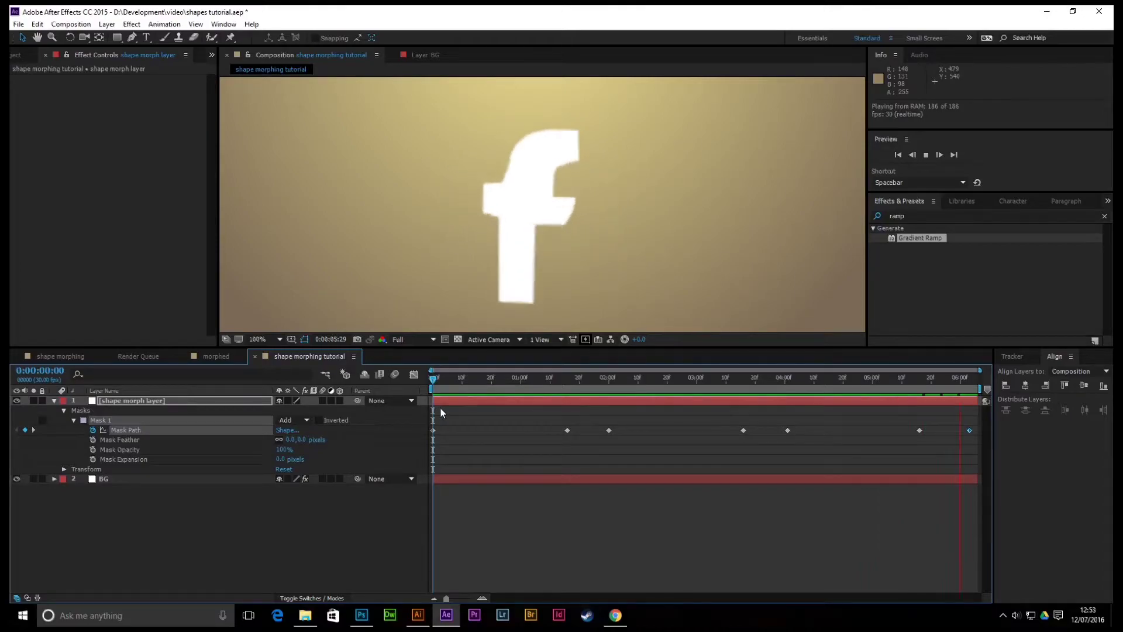
key(space)
drag(482, 384, 432, 377)
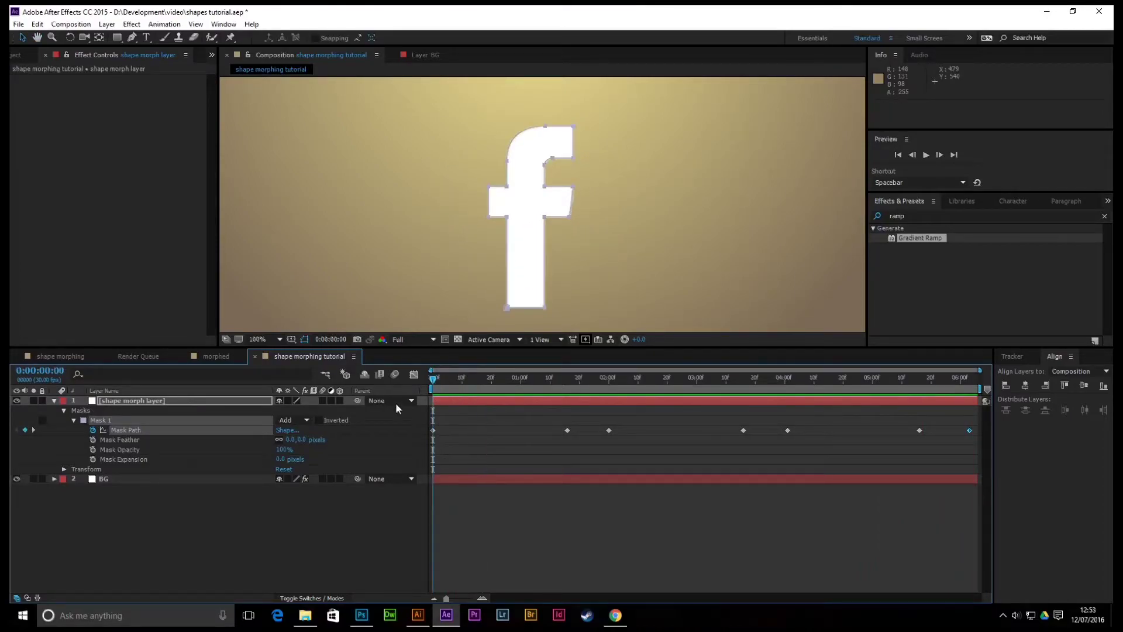
Step: Turn on continuous rasterization for the shape morph layer and preview the animation from the start
click(288, 401)
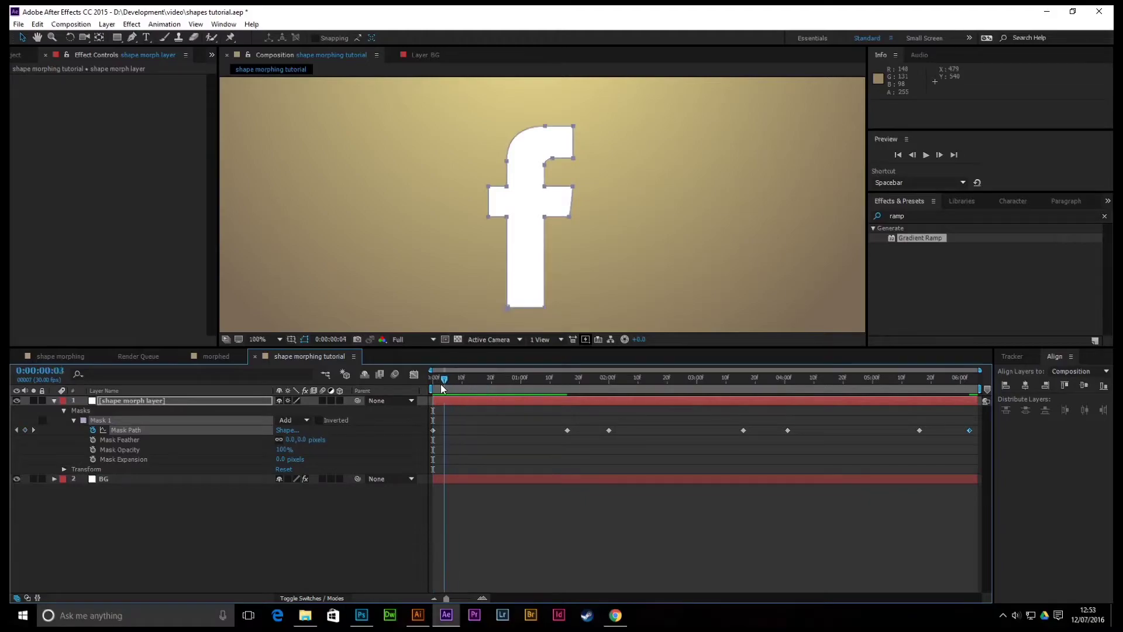
key(space)
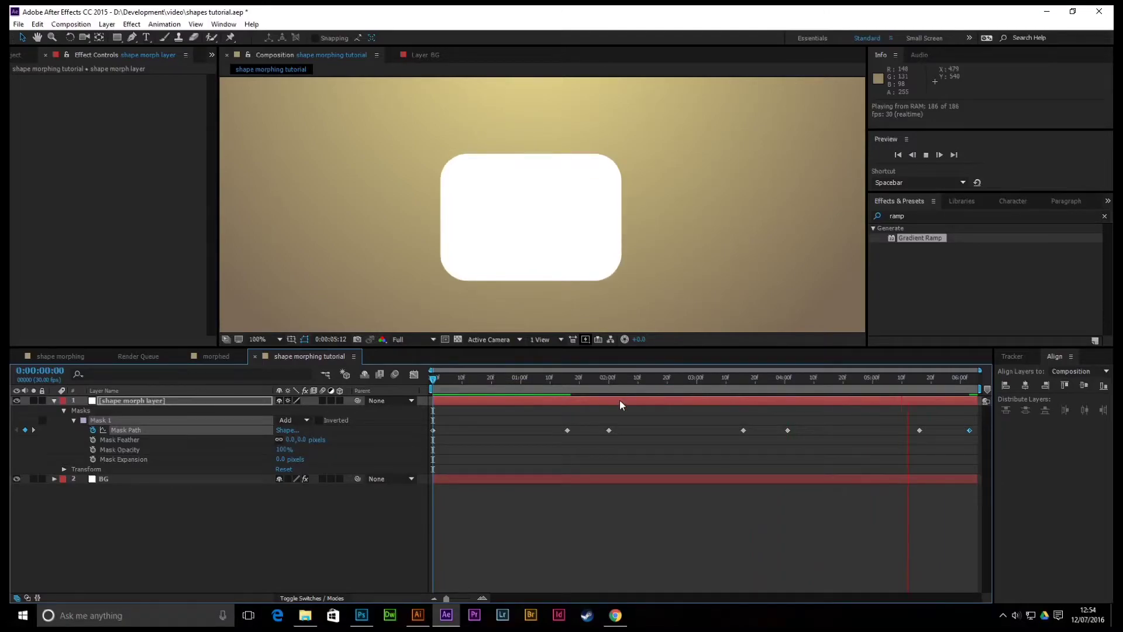
key(space)
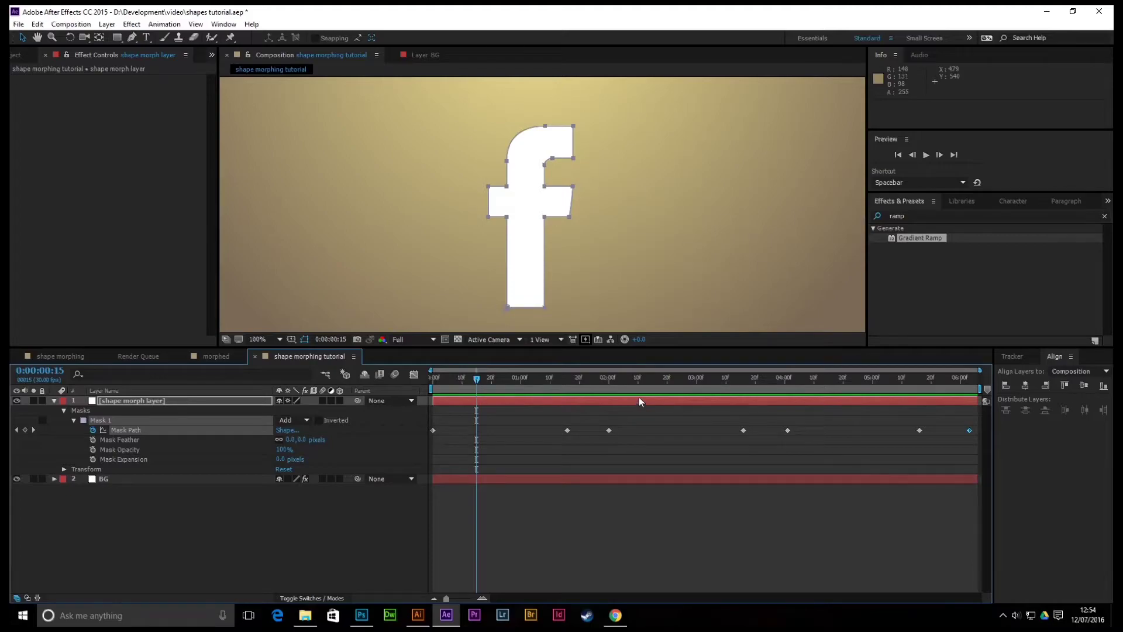
drag(476, 379, 375, 392)
key(space)
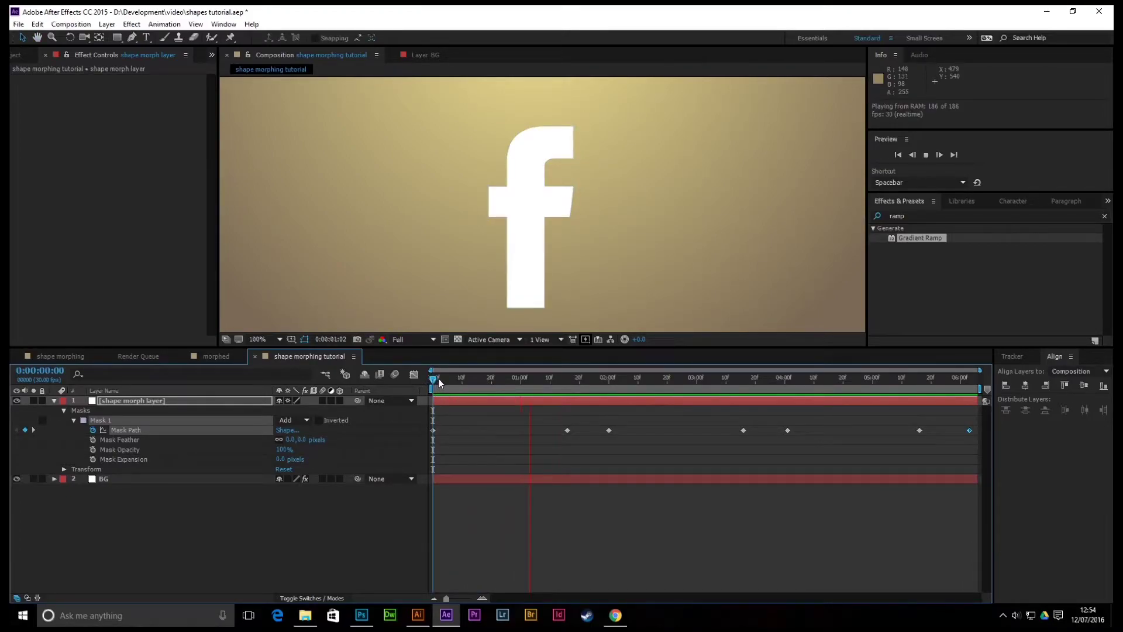
key(space)
Step: Apply Easy Ease to the Mask Path keyframes at 0:00:01:16 and 0:00:02:00
drag(562, 425, 622, 443)
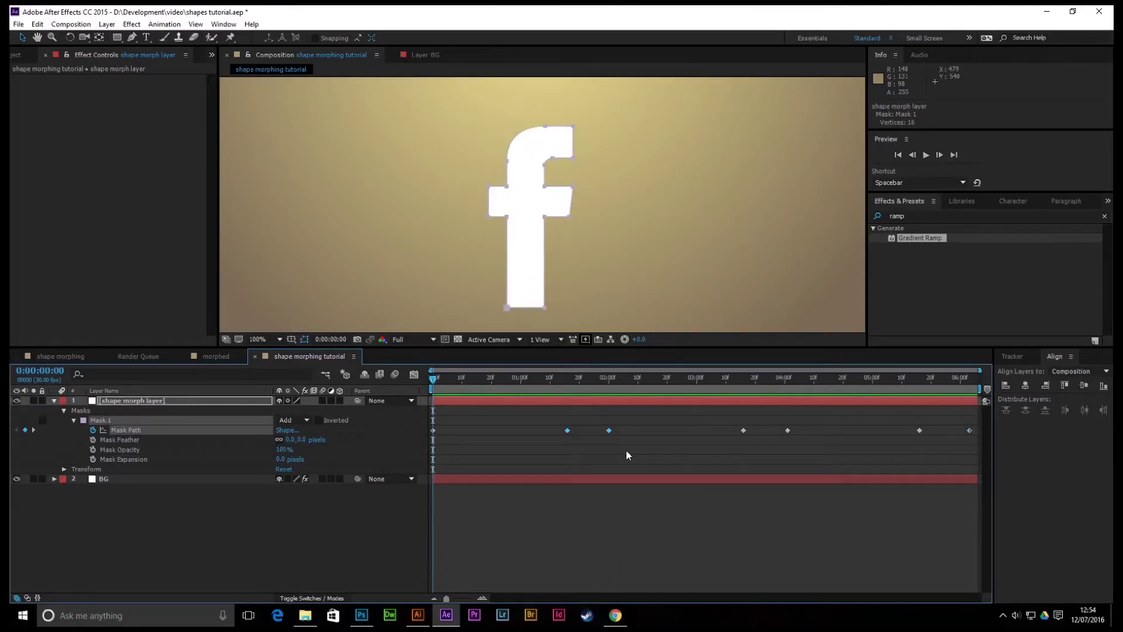
mouse_move(575, 380)
mouse_down()
mouse_move(598, 381)
mouse_move(572, 384)
mouse_up()
key(F9)
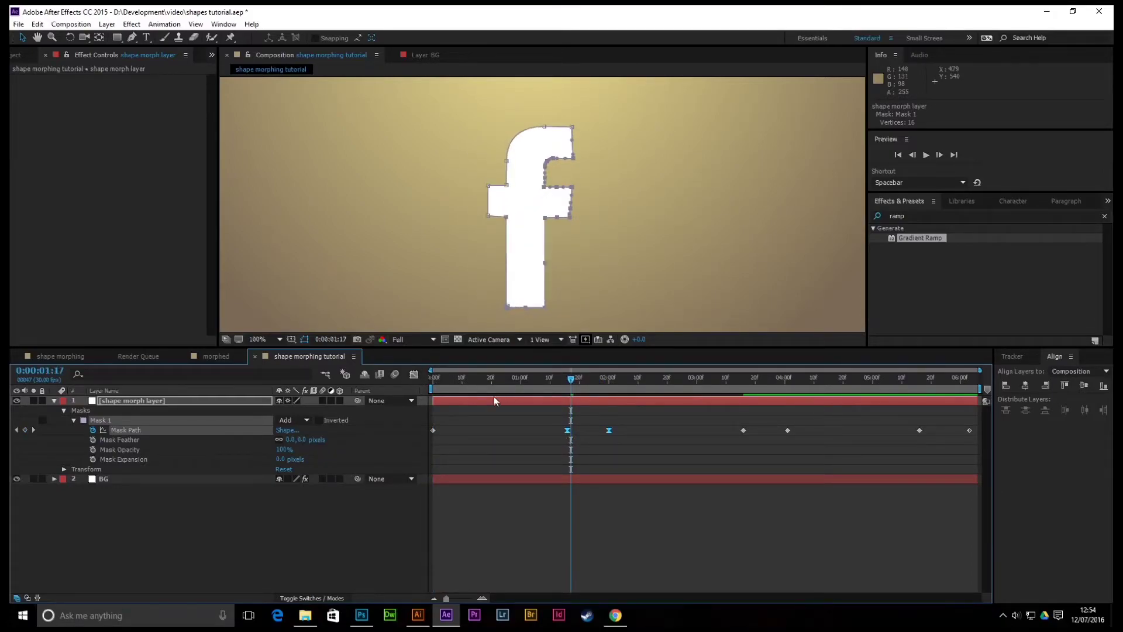
Step: In the speed graph, extend the facing handles of the "f"-to-"t" keyframes inward to form a sharp central peak of about 5.3 units/sec
scroll(562, 430, up, 3)
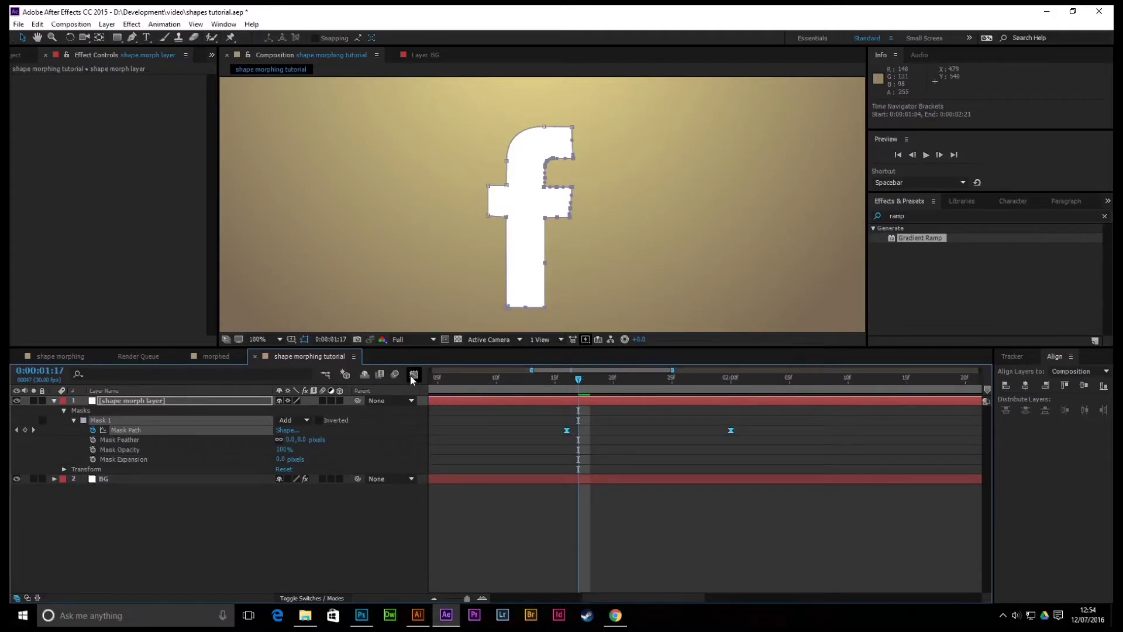
click(414, 374)
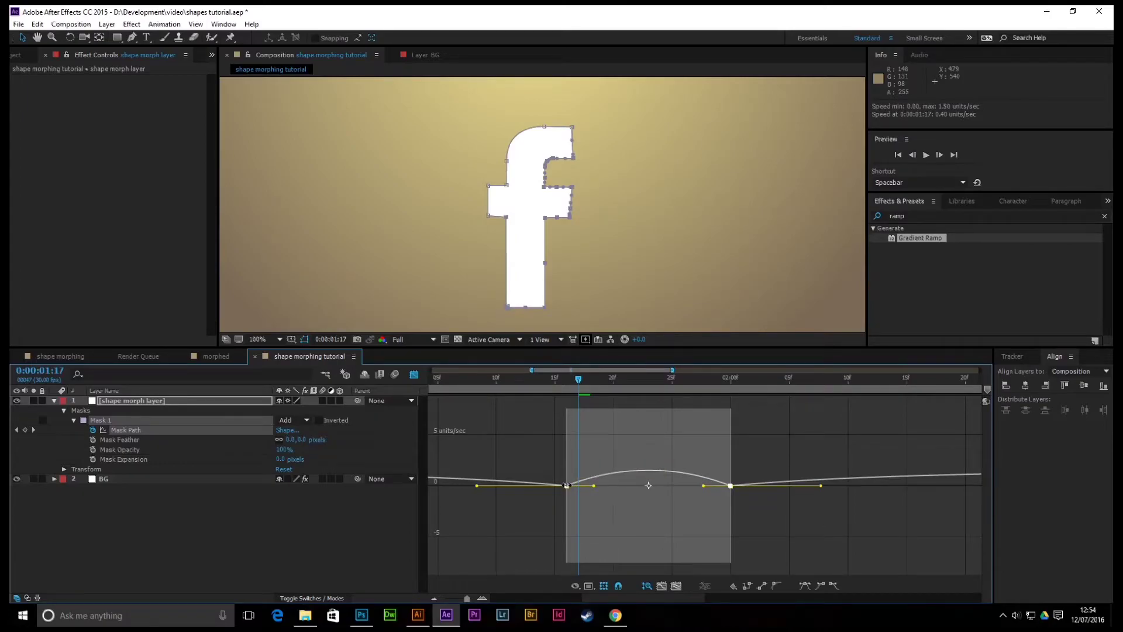
drag(595, 486, 631, 560)
drag(704, 560, 664, 561)
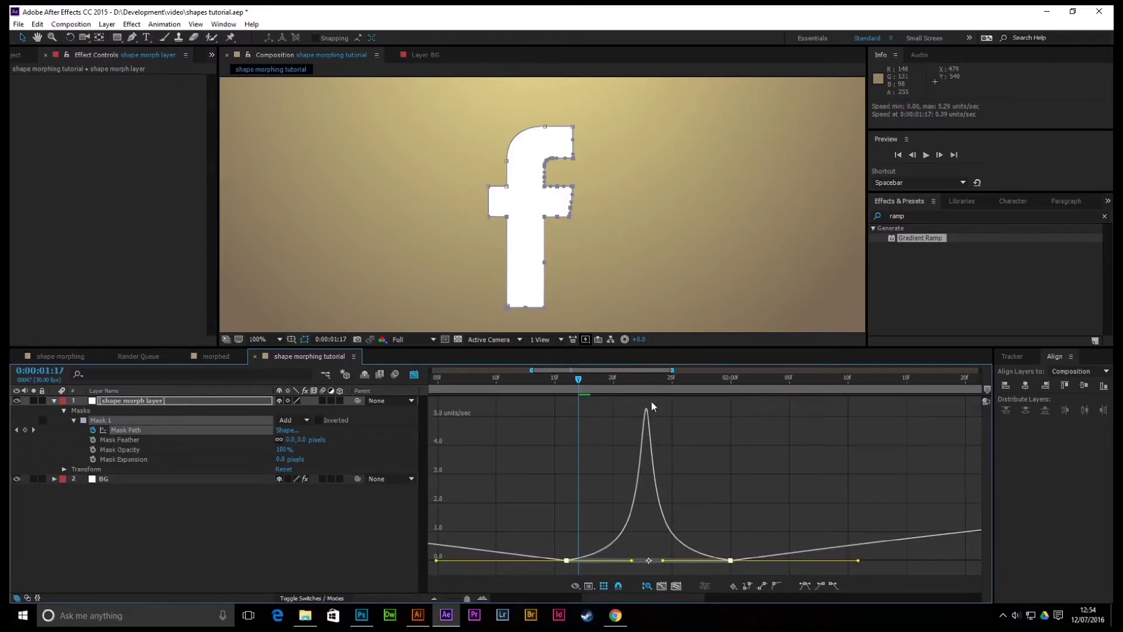
Step: Preview the eased "f"-to-"t" morph from just before 0:00:01:16 and close the Graph Editor
drag(578, 379, 557, 406)
key(space)
key(space)
drag(577, 383, 548, 383)
key(space)
key(space)
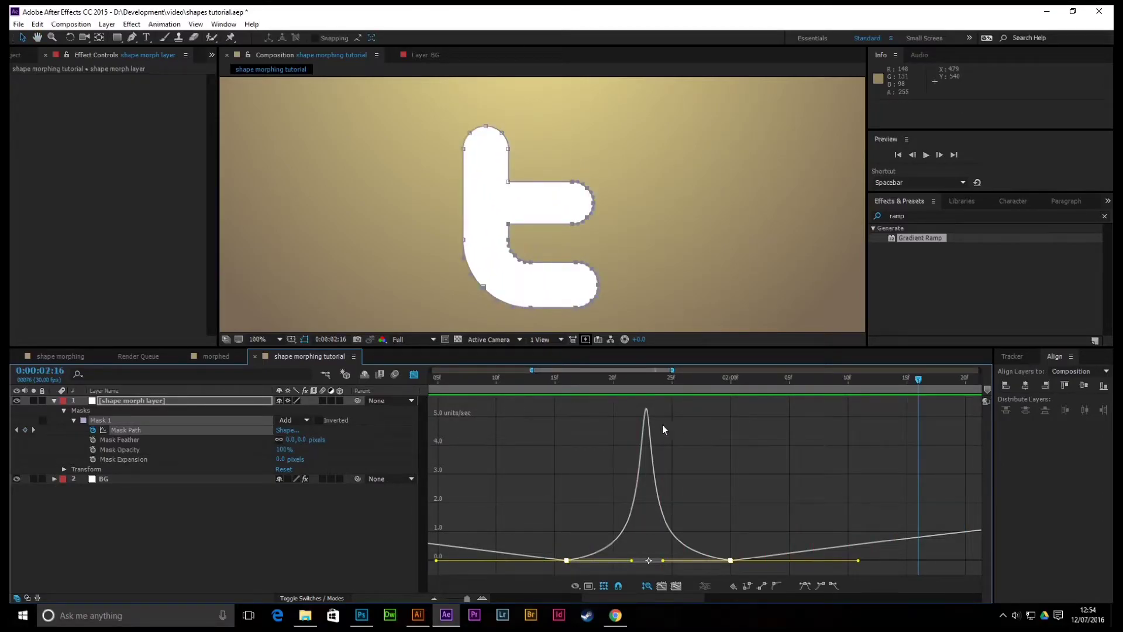
click(413, 375)
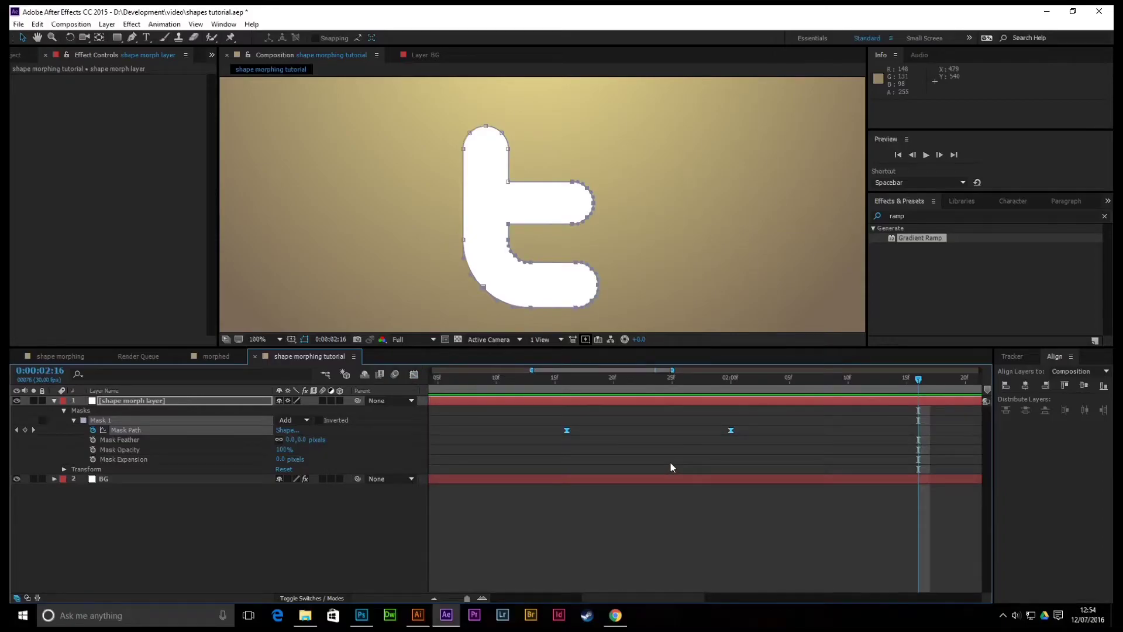
Step: Apply Easy Ease to the Mask Path keyframes at 0:00:03:16 and 0:00:04:01
key(semicolon)
drag(656, 380, 735, 380)
drag(733, 425, 801, 435)
key(F9)
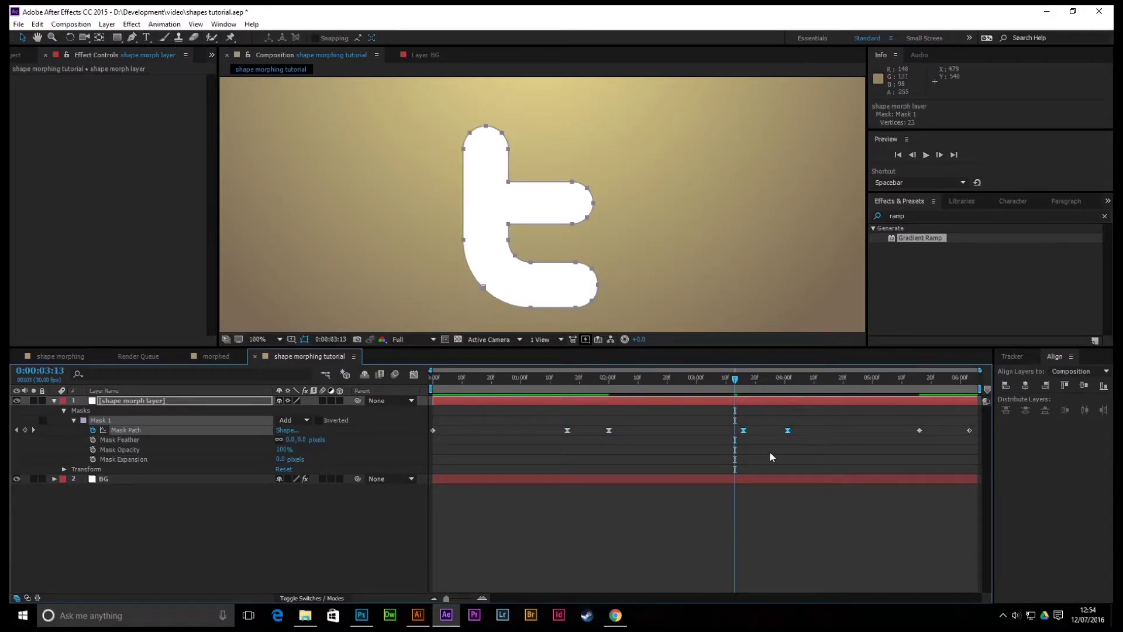
Step: Pull the speed graph handles between 0:00:03:16 and 0:00:04:01 inward to a sharp peak of about 5.3 units/sec and preview the morph
scroll(768, 437, up, 4)
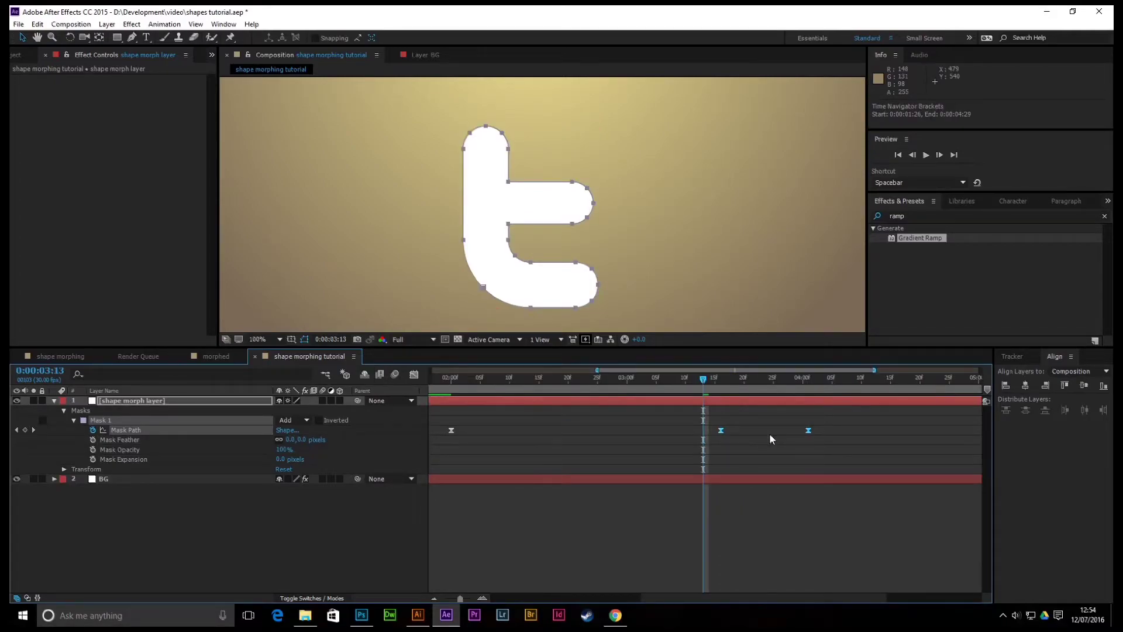
drag(640, 382, 766, 373)
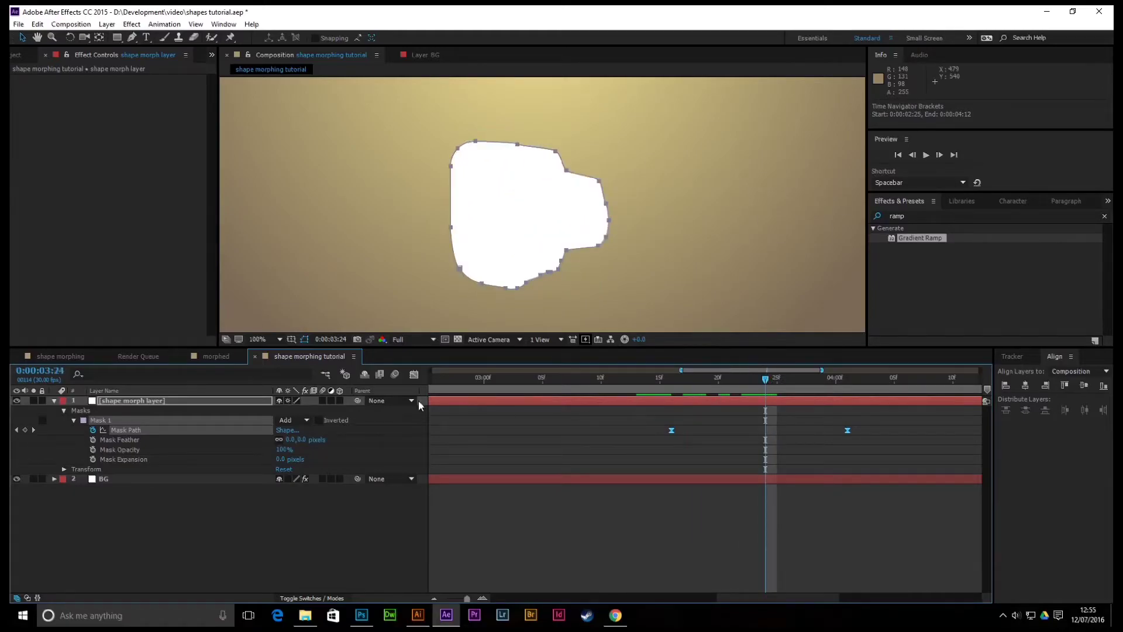
click(414, 375)
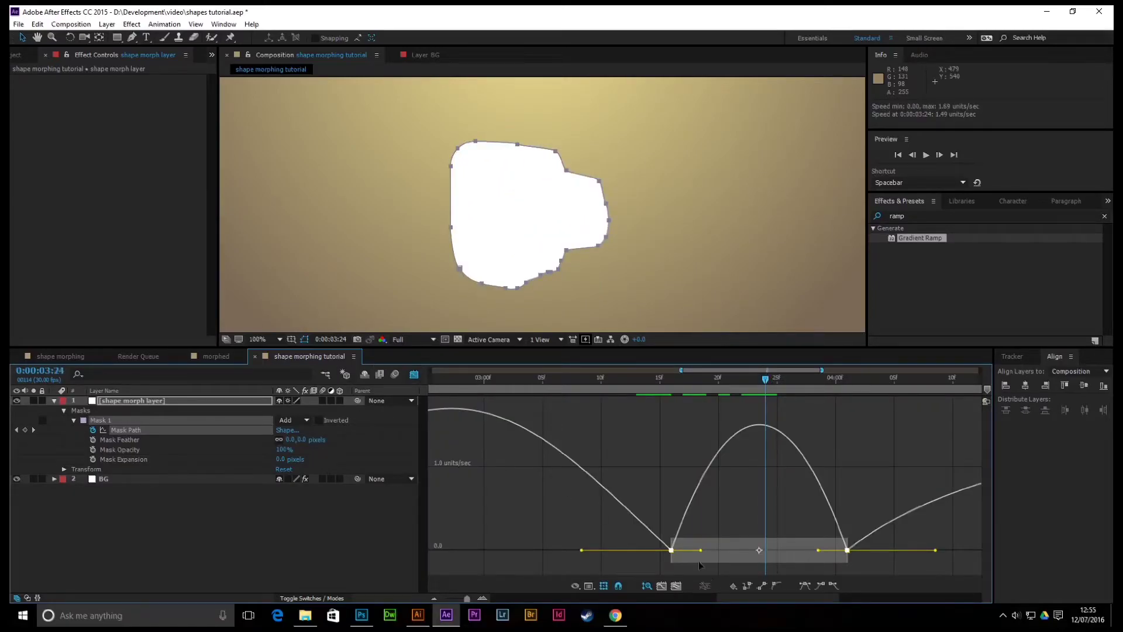
drag(700, 552, 744, 559)
drag(817, 560, 777, 561)
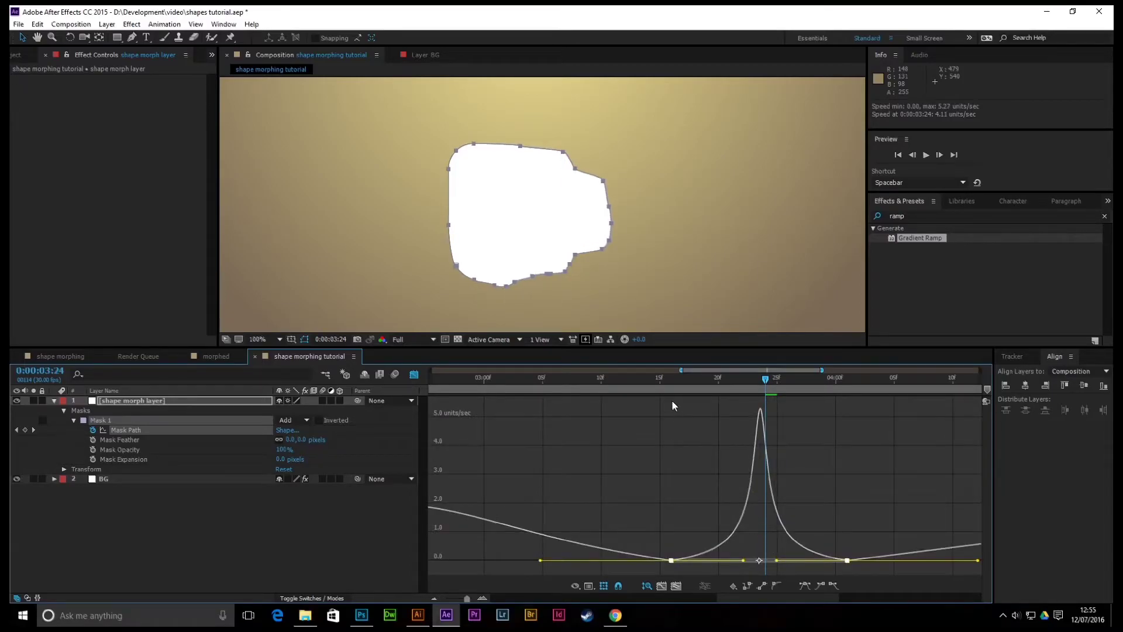
click(645, 377)
key(space)
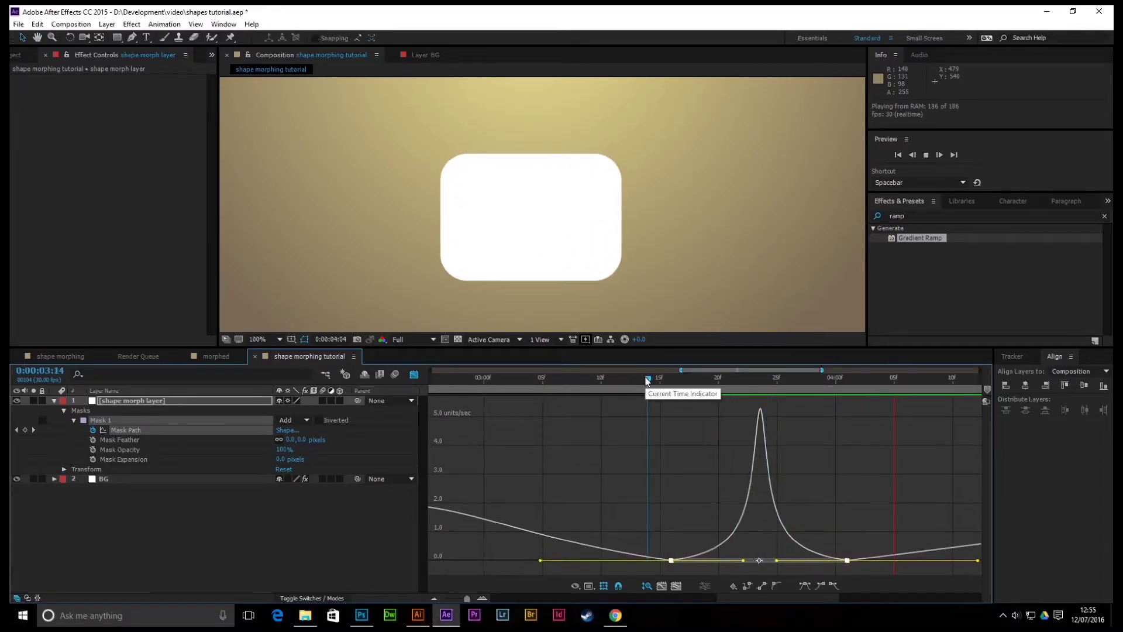
Step: Stop the preview, close the Graph Editor, and apply Easy Ease to the last two Mask Path keyframes
key(space)
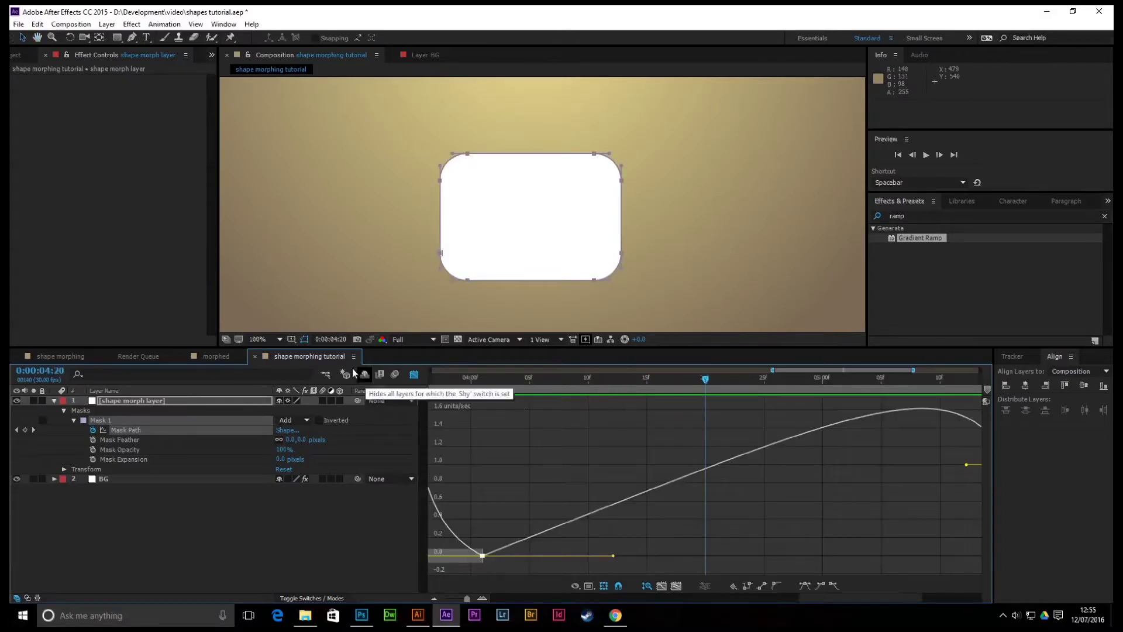
click(414, 375)
key(semicolon)
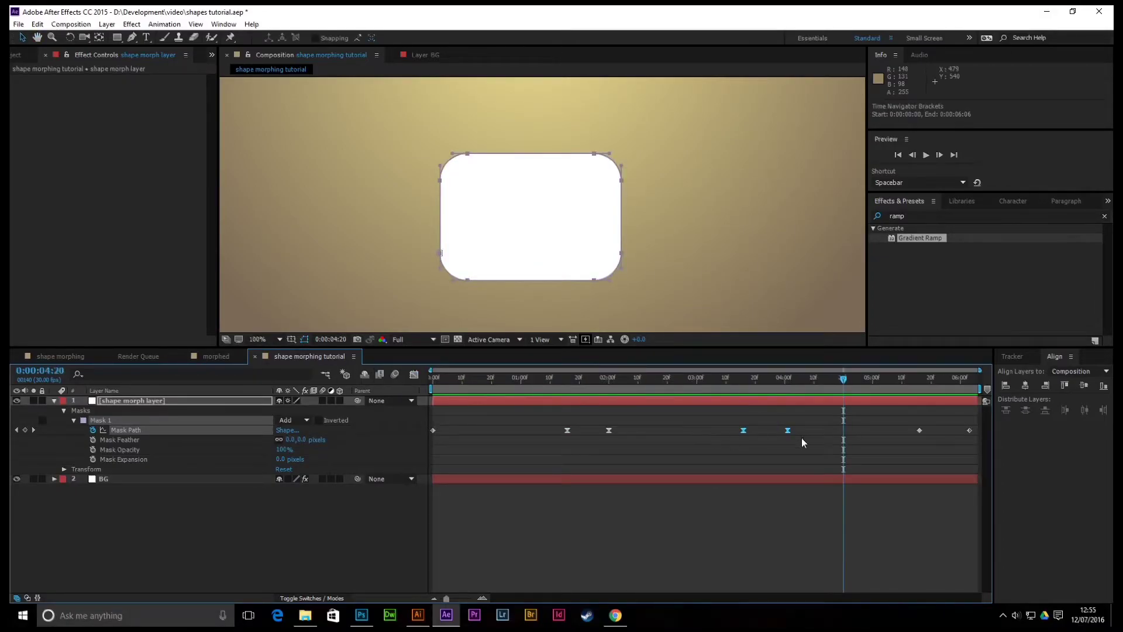
drag(903, 412, 974, 444)
key(F9)
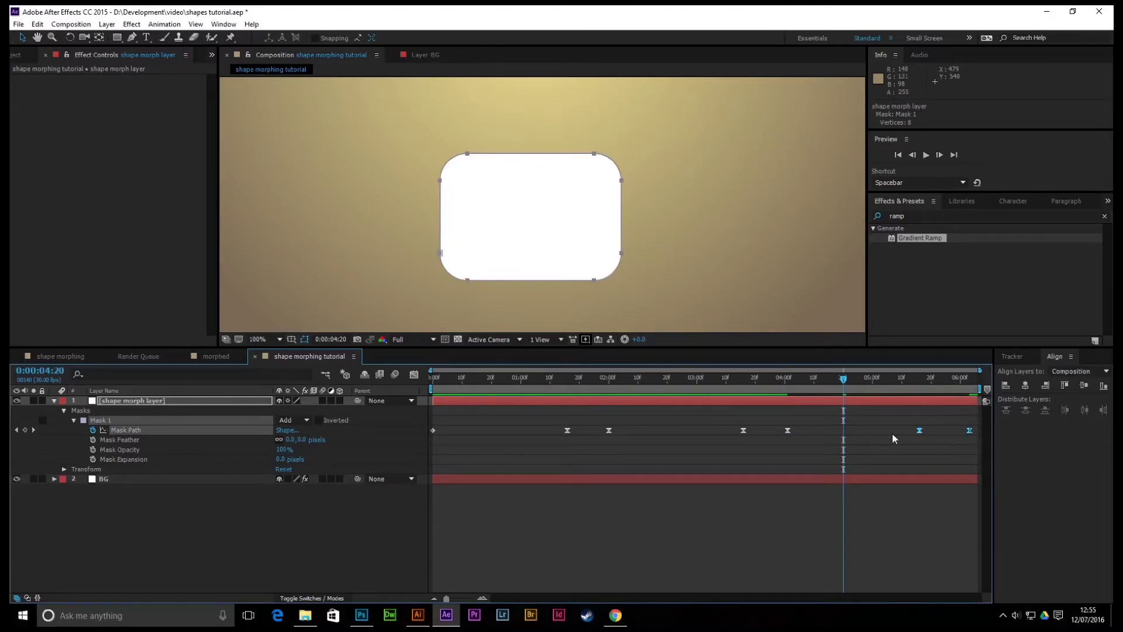
Step: In the speed graph, extend the facing handles of the last two Mask Path keyframes inward to form a sharp peak of about 6.6 units/sec
drag(845, 379, 718, 403)
key(semicolon)
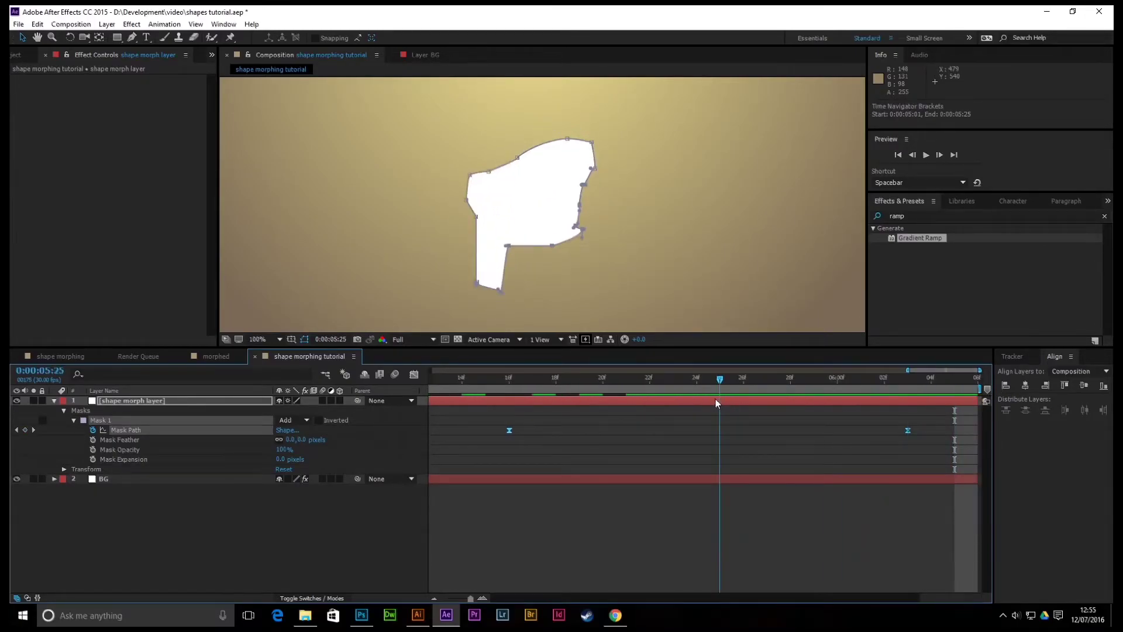
click(414, 374)
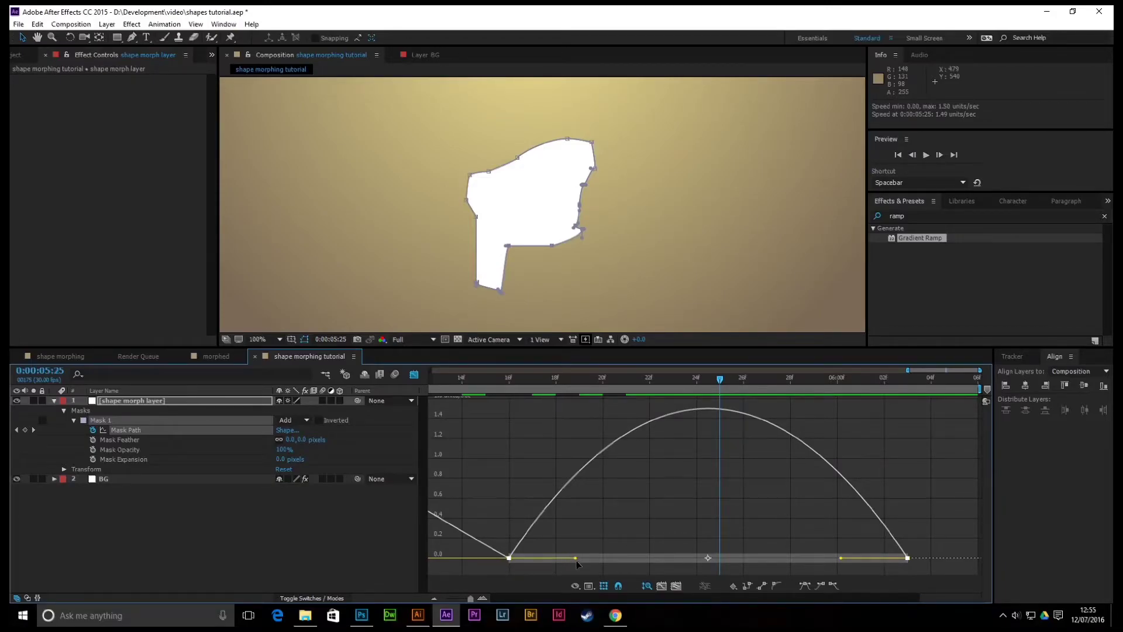
drag(575, 559, 672, 560)
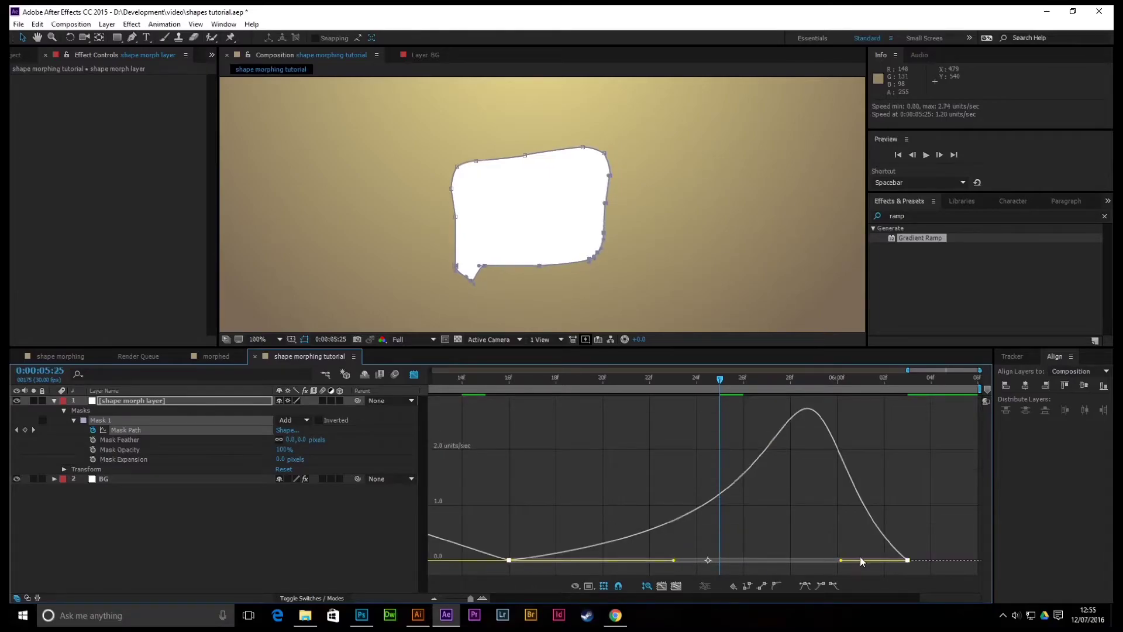
drag(840, 561, 735, 569)
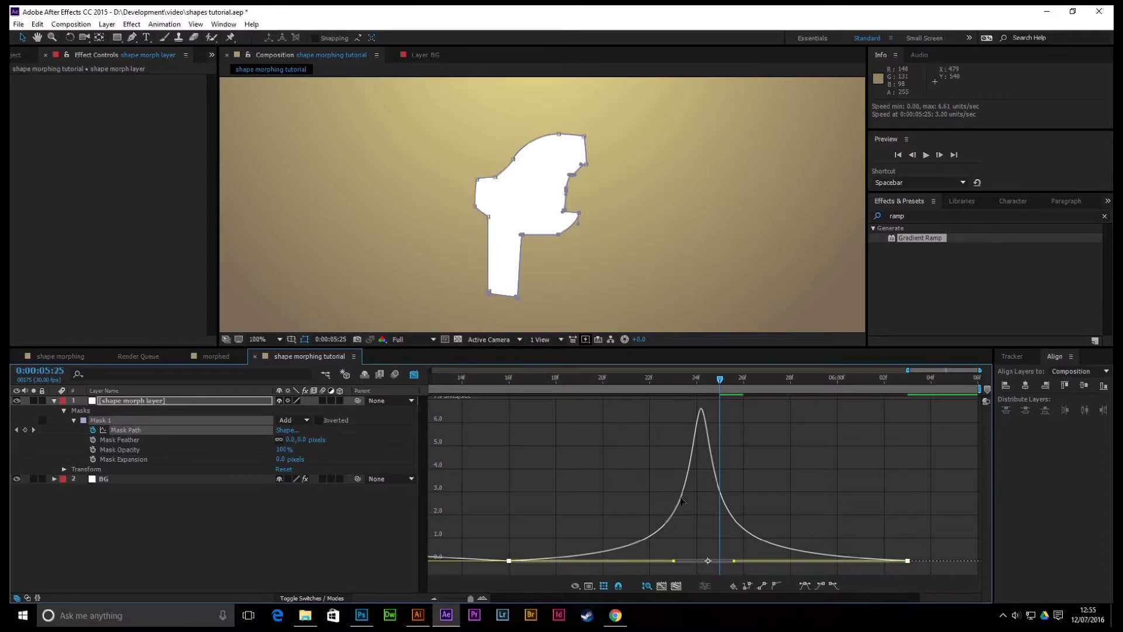
Step: Close the Graph Editor and preview the eased morph animation from 0:00:00:00, returning to the start
drag(531, 380, 403, 426)
scroll(644, 411, down, 5)
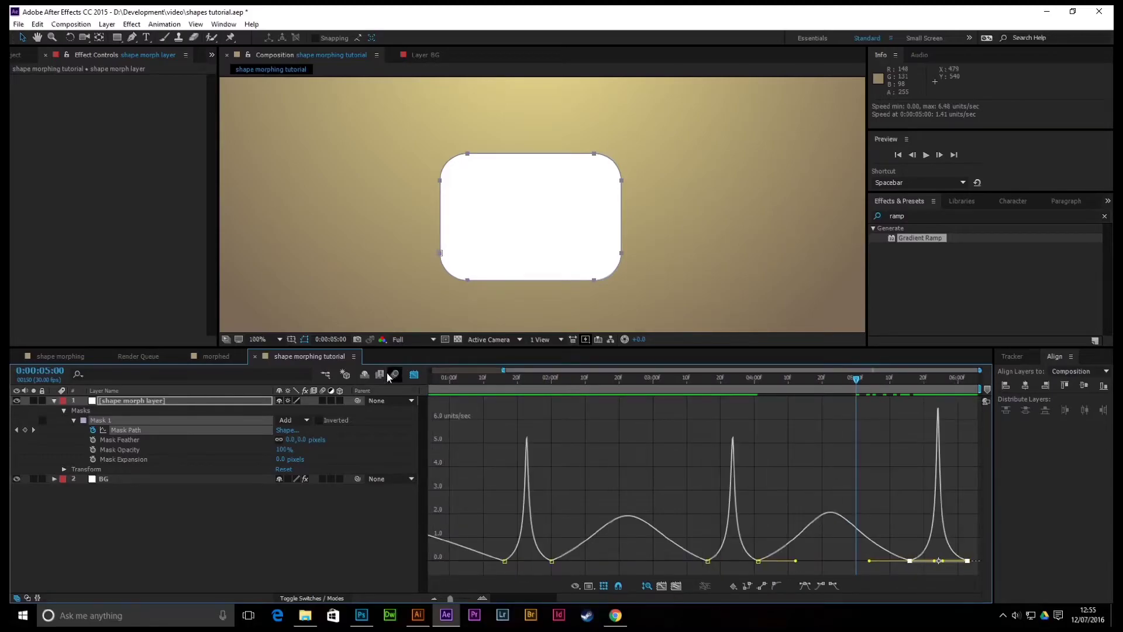
click(414, 375)
drag(591, 381, 412, 395)
key(space)
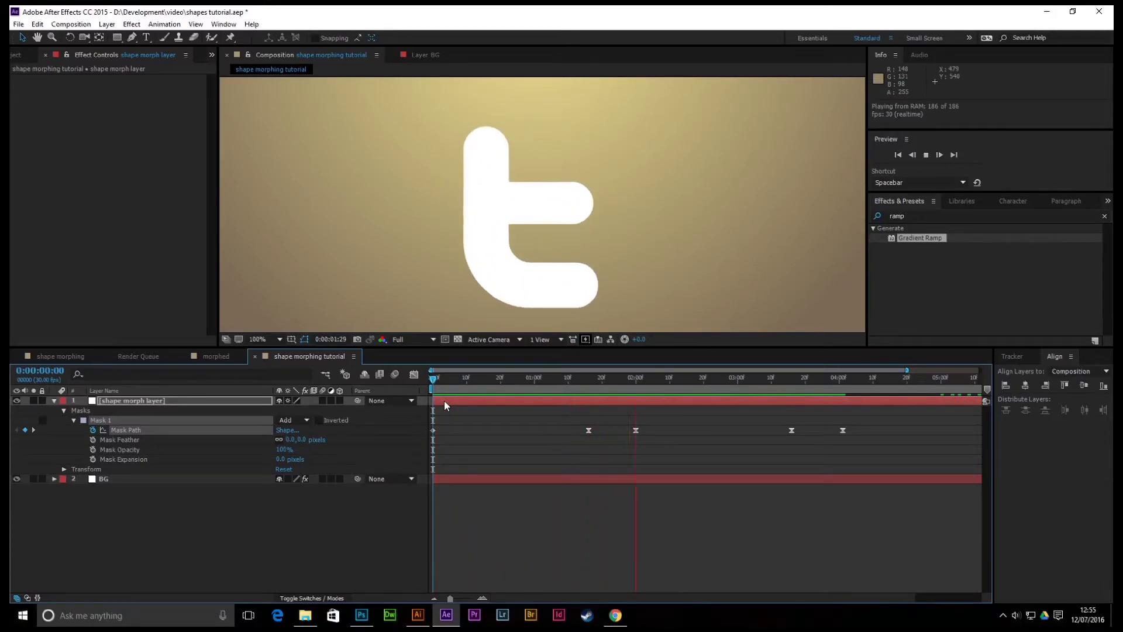
key(space)
key(Home)
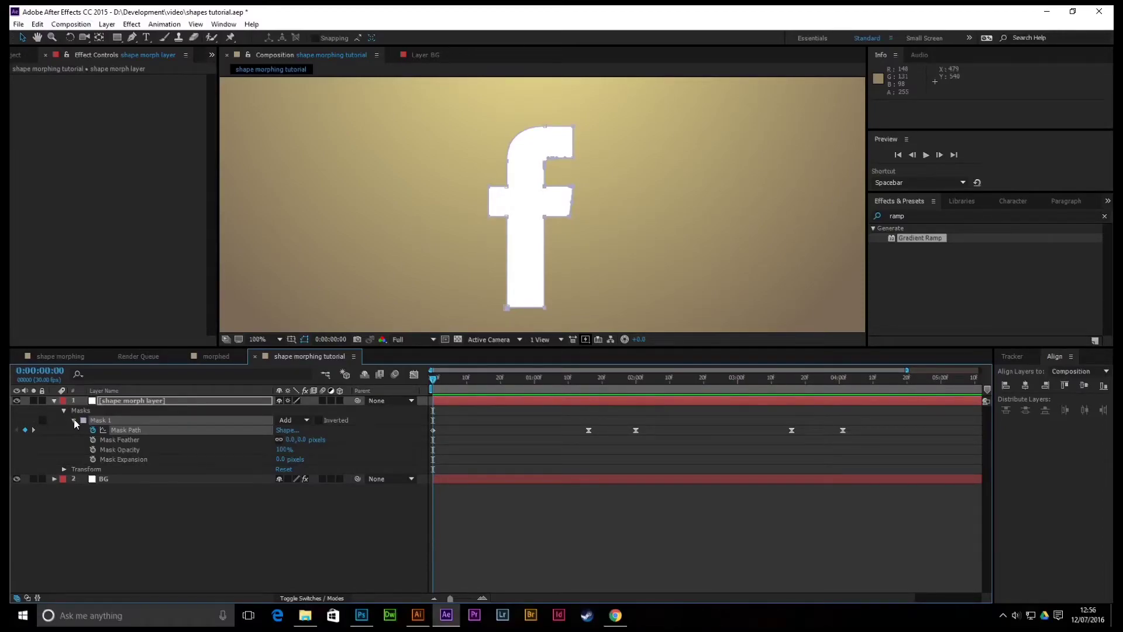
Step: Collapse the shape morph layer's properties, find the Tint effect, and apply it to that layer
click(73, 420)
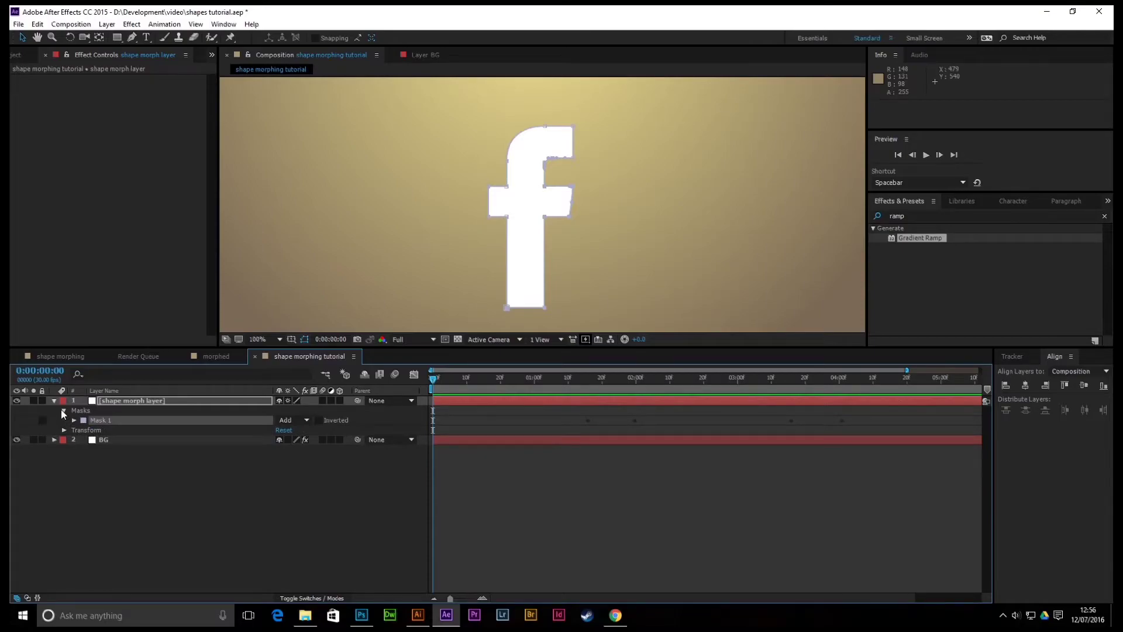
click(64, 411)
click(54, 399)
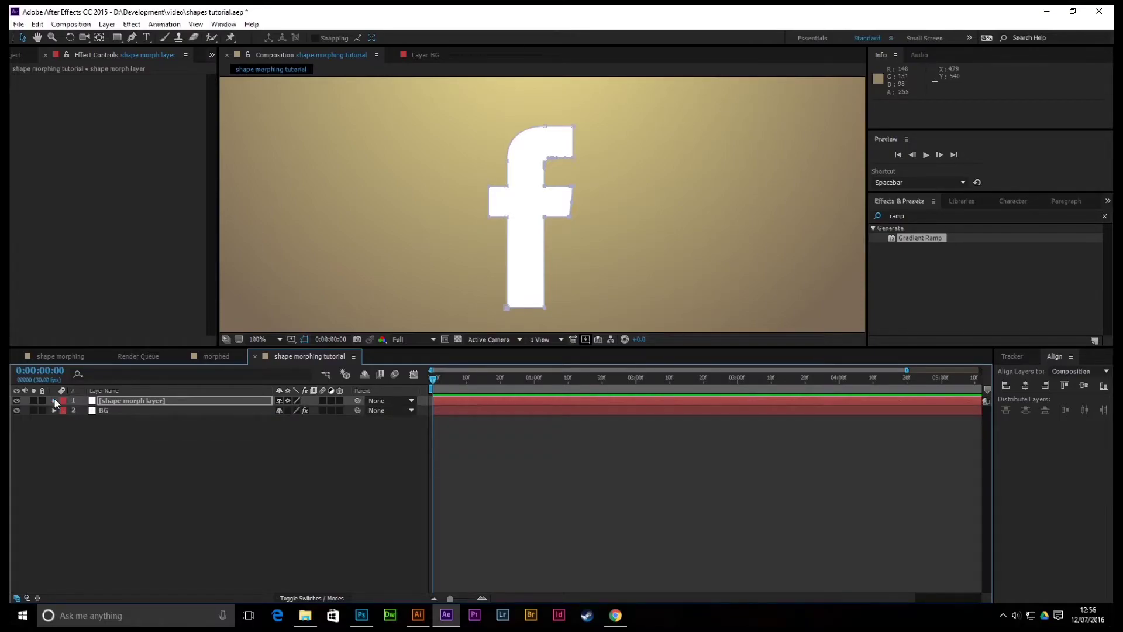
click(139, 400)
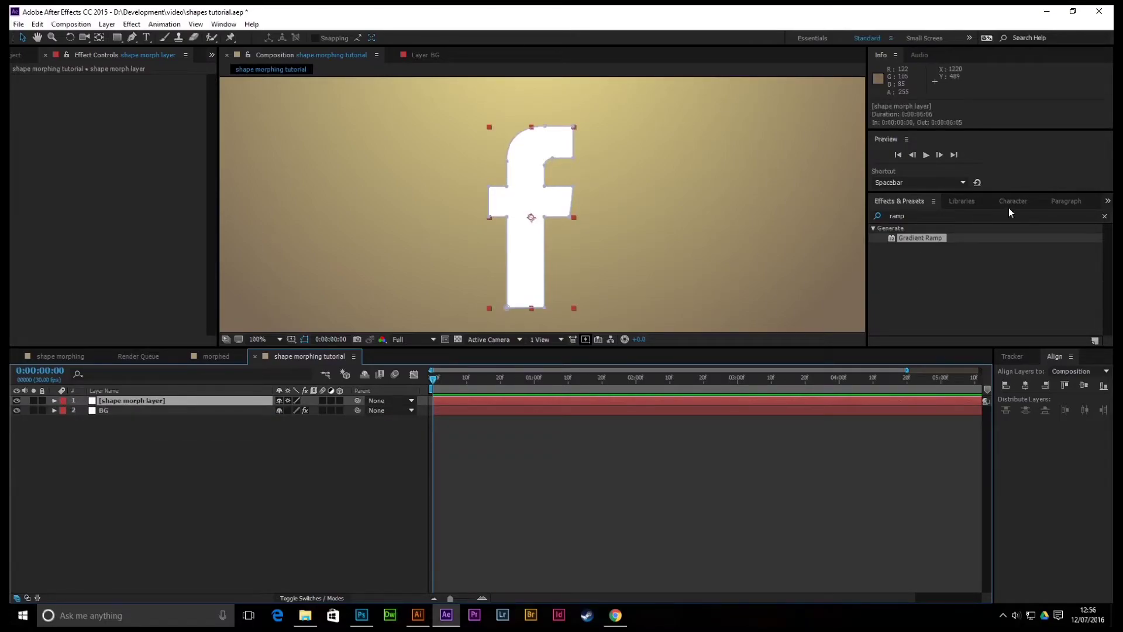
double_click(918, 216)
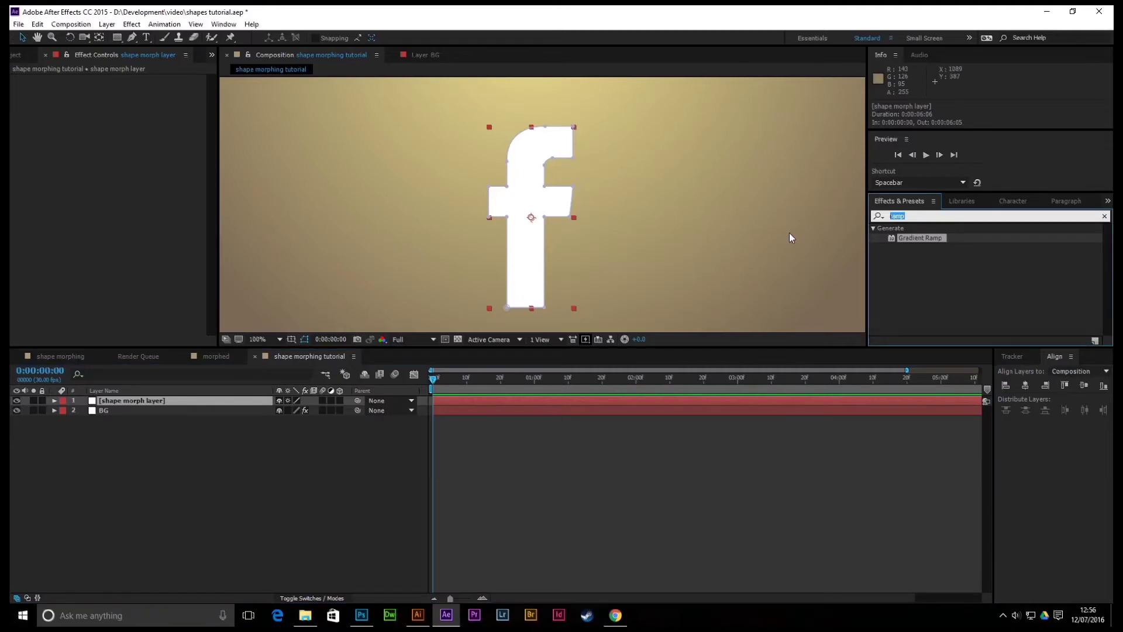
text(tint)
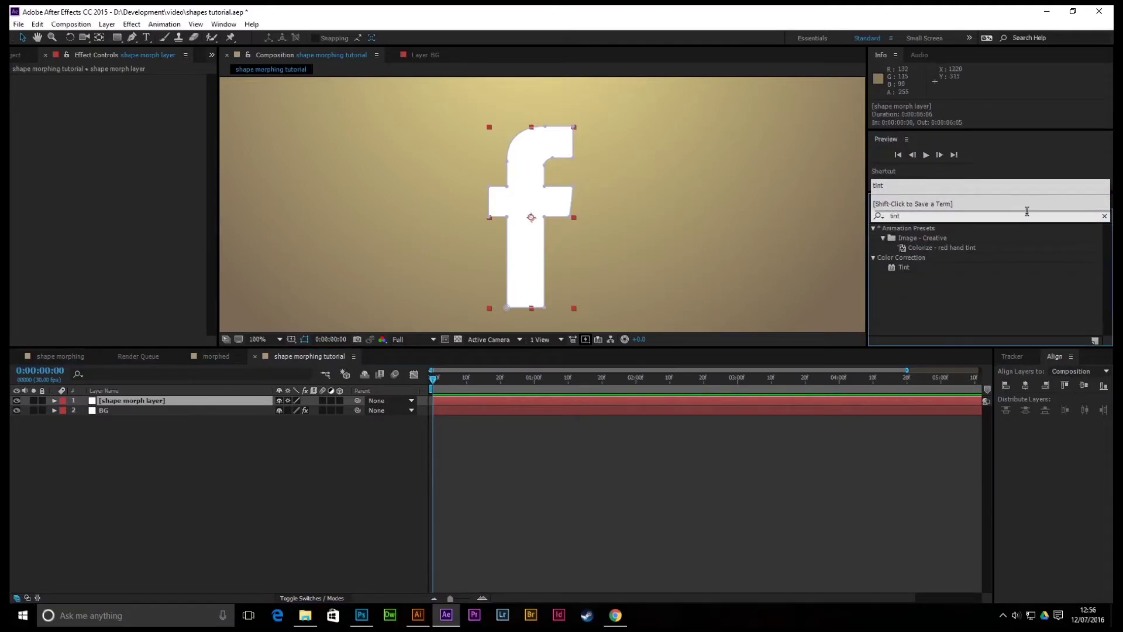
click(896, 267)
drag(900, 268, 522, 201)
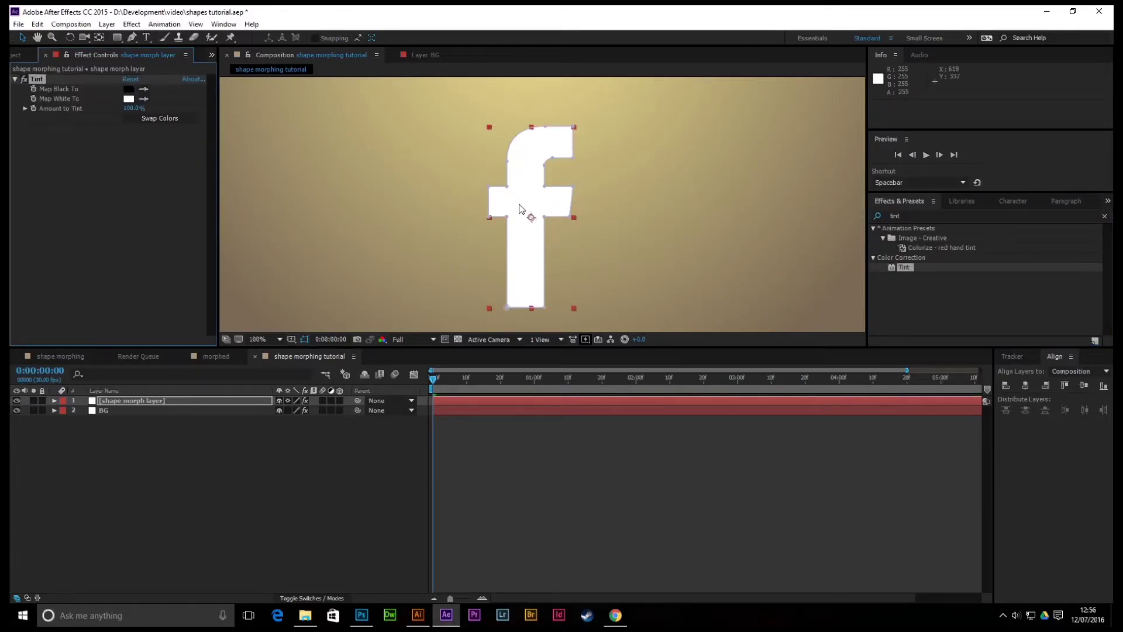
Step: Set the Tint effect's Map Black To color to 3B5998
click(128, 90)
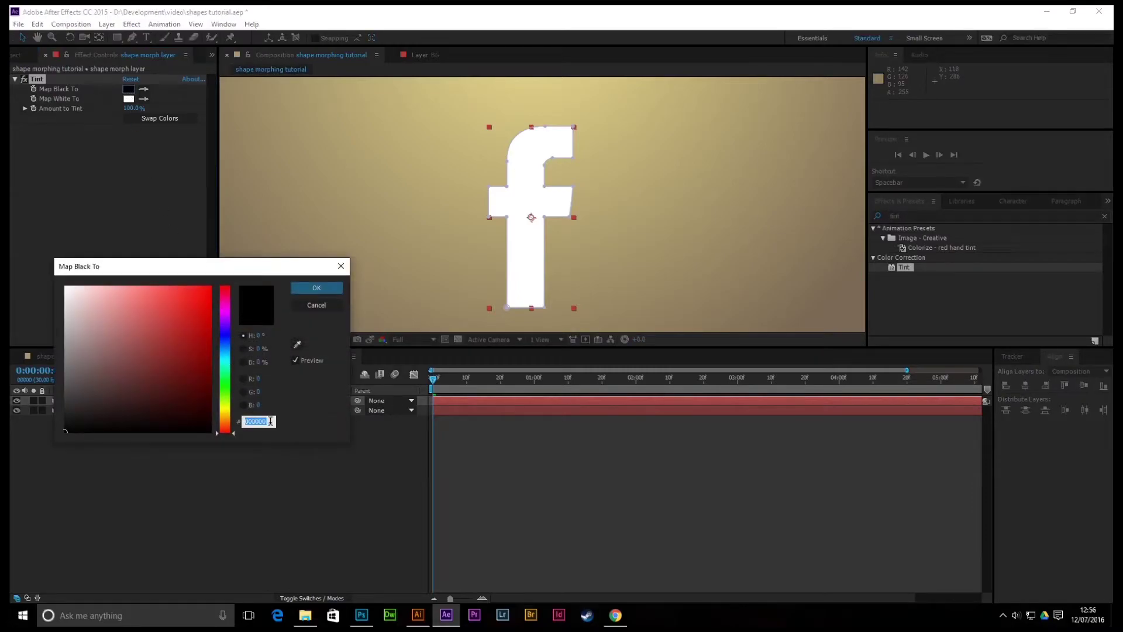
text(3)
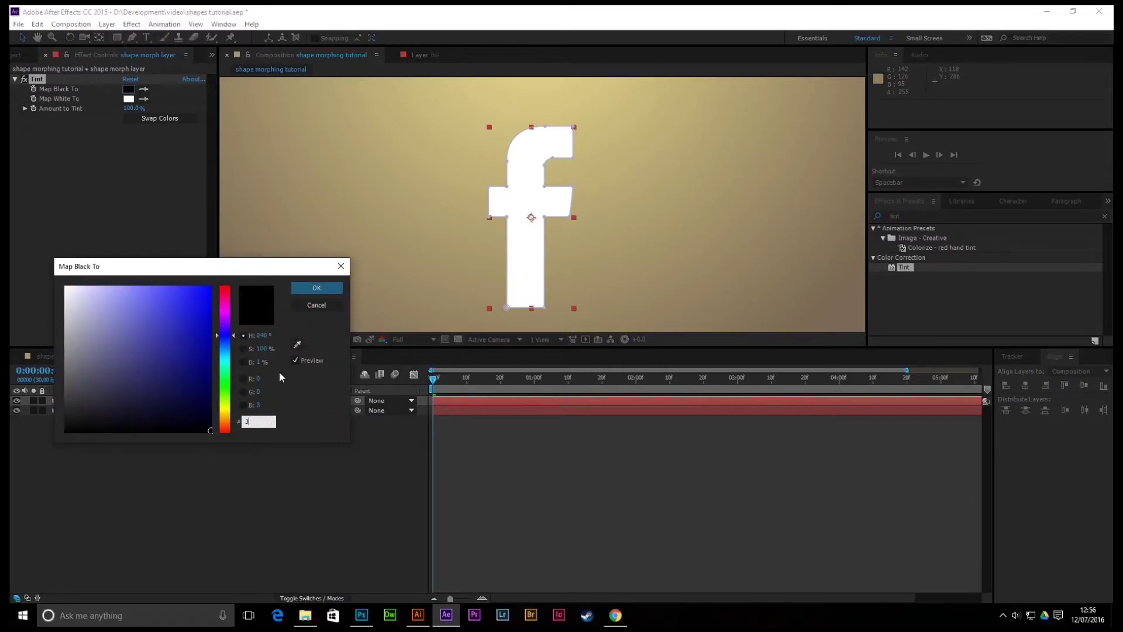
text(B5998)
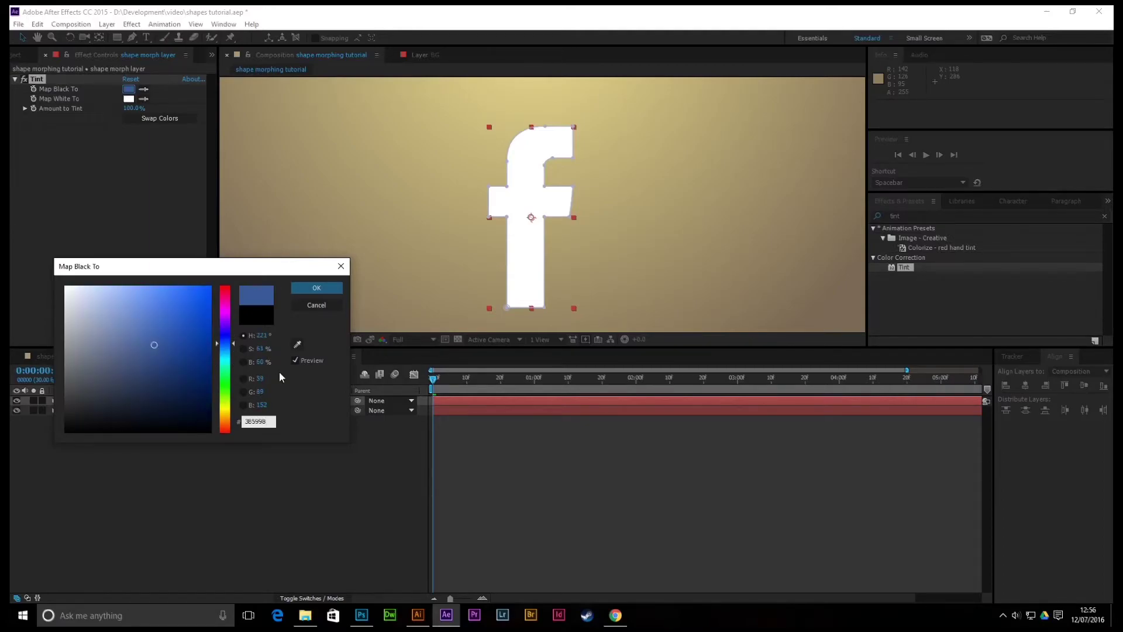
click(316, 288)
Step: Copy the Map Black To hex code 3B5998 into Map White To and enable keyframing for Map White To at 0:00:00:00
click(129, 89)
key(ctrl+c)
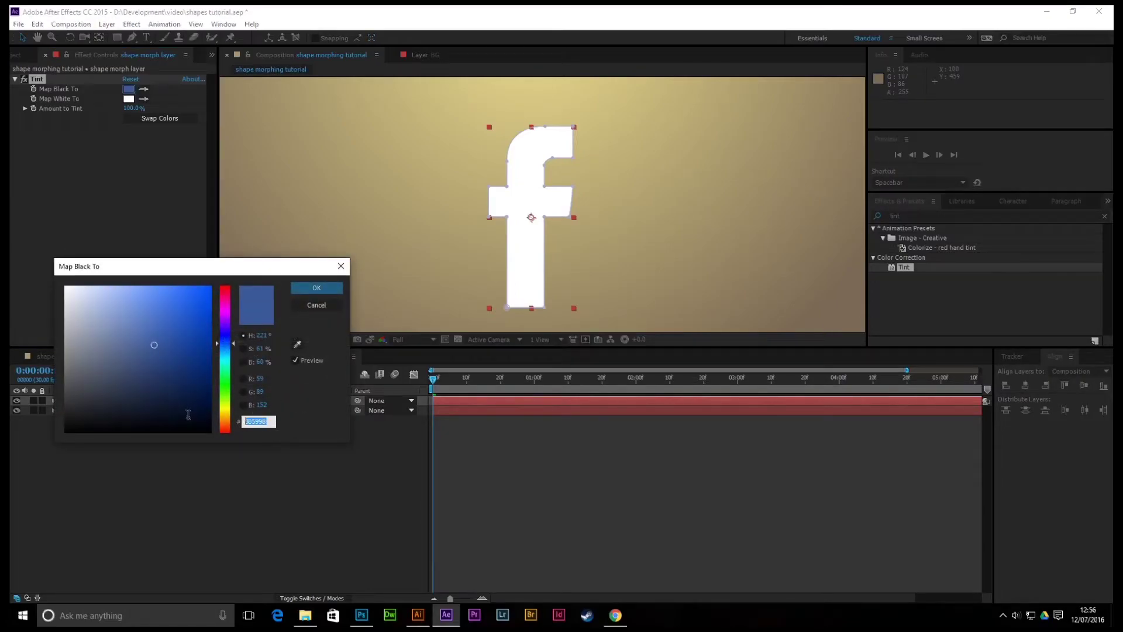
click(303, 287)
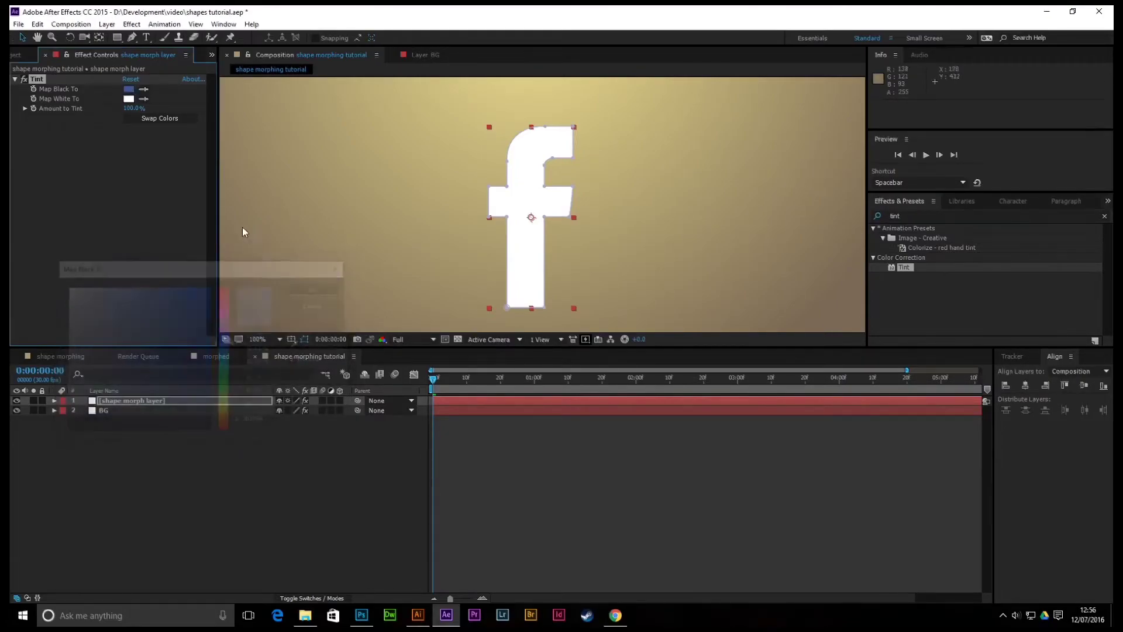
click(129, 99)
key(ctrl+v)
click(309, 289)
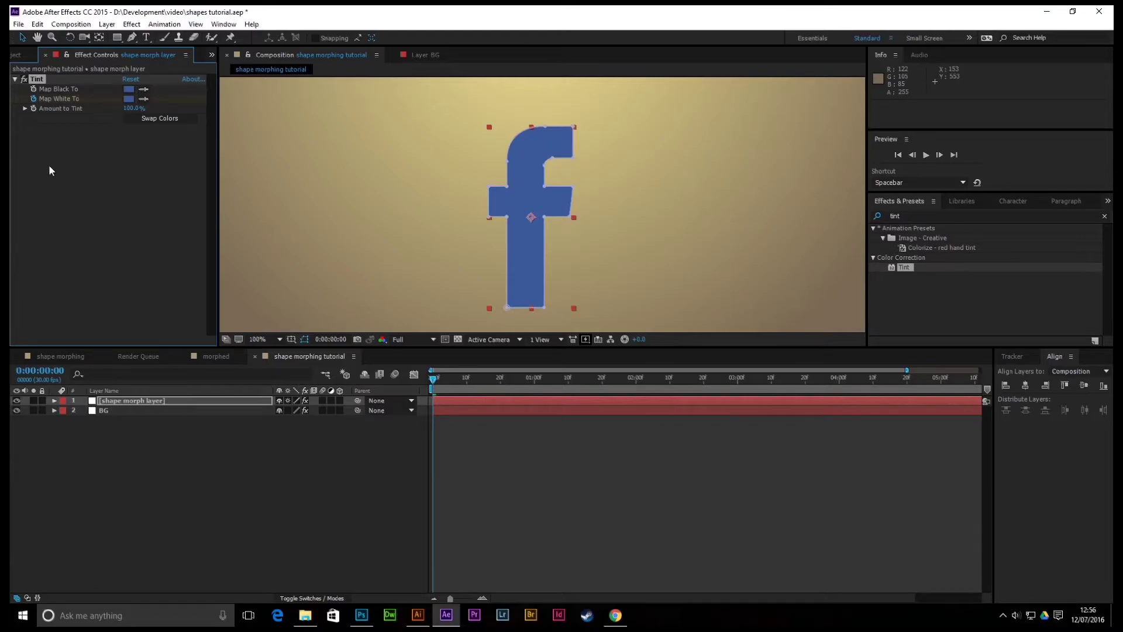
Step: Reveal the layer's keyframed properties and add a Map White To keyframe at 0:00:01:16 that holds the same blue
click(466, 402)
key(u)
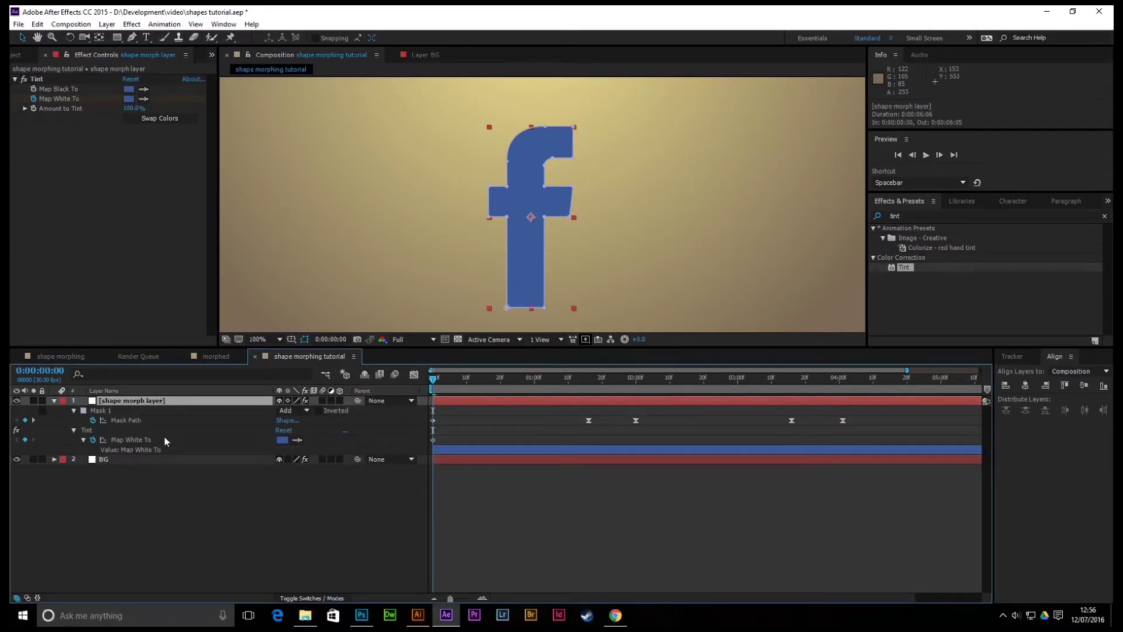
click(433, 440)
drag(434, 379, 588, 379)
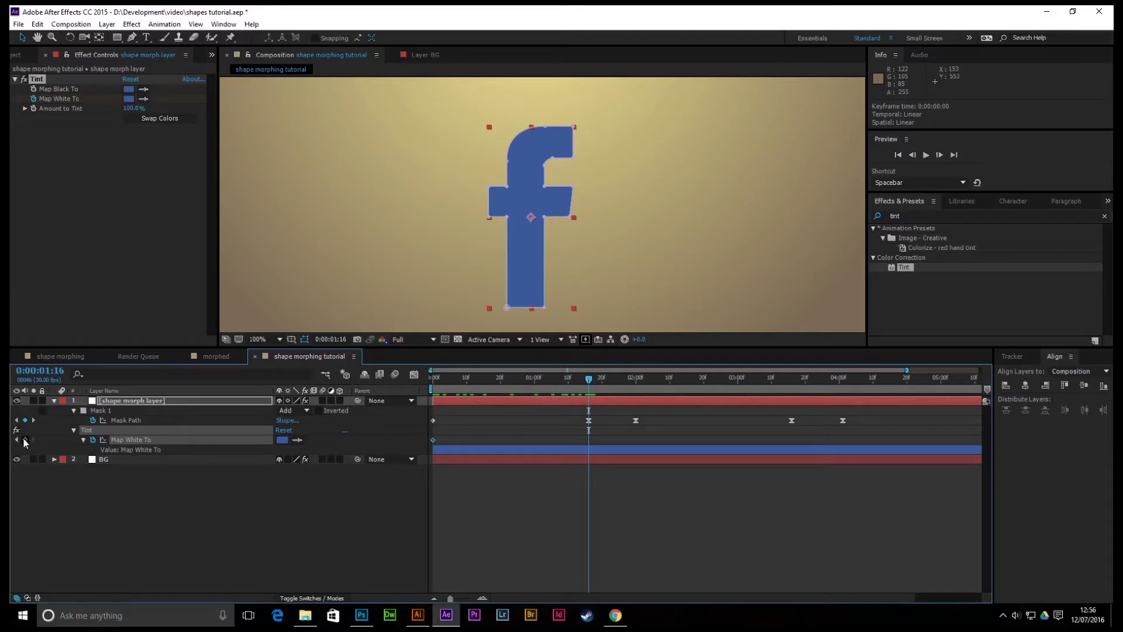
click(25, 440)
Step: Set the Map White To color to 1DA1F2 at 0:00:02:00, on the "t" shape's Mask Path keyframe
drag(587, 380, 636, 381)
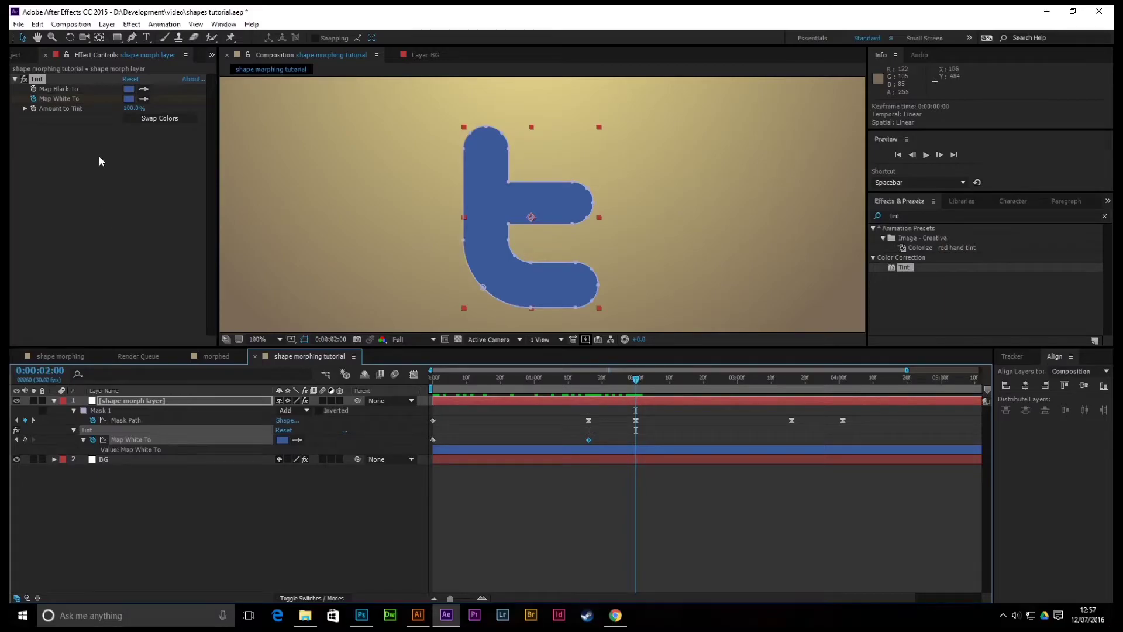
click(127, 99)
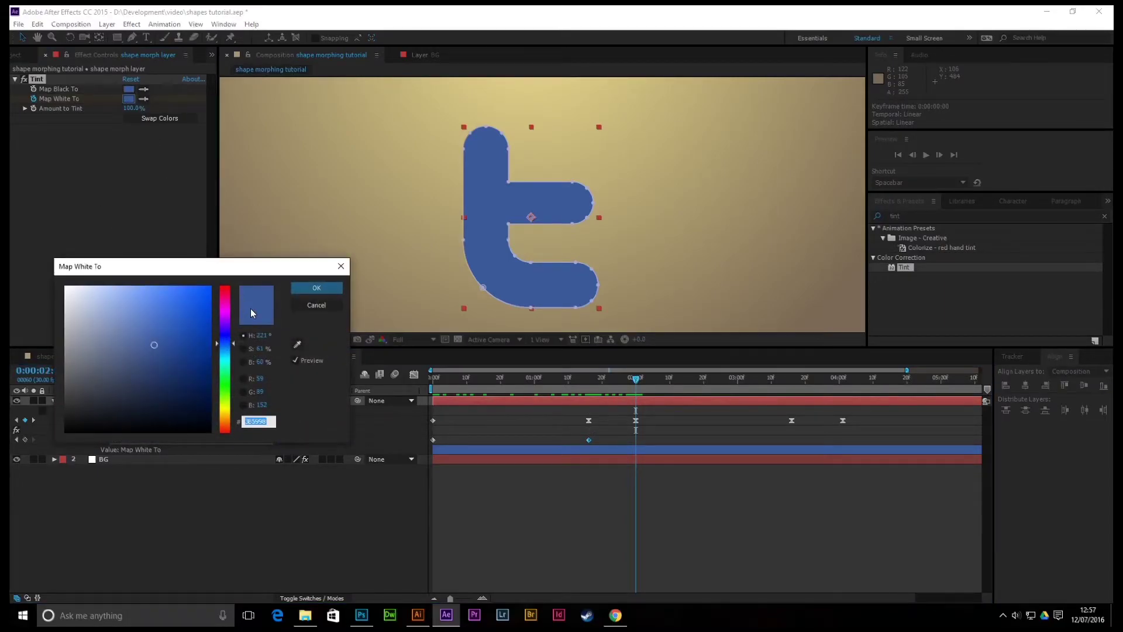
text(1DA)
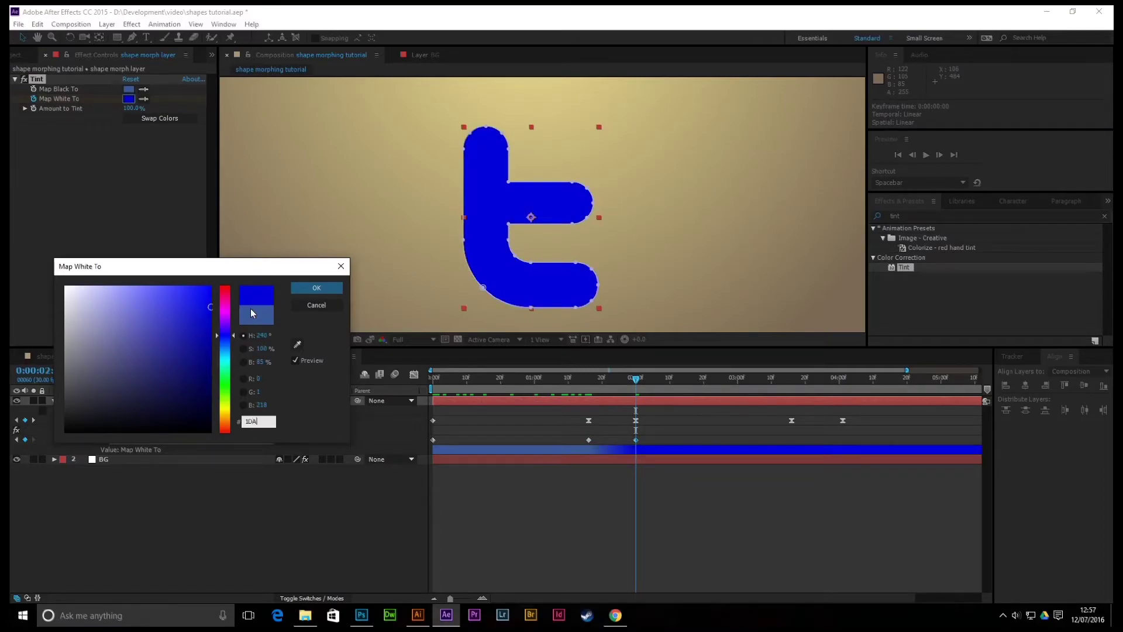
text(1)
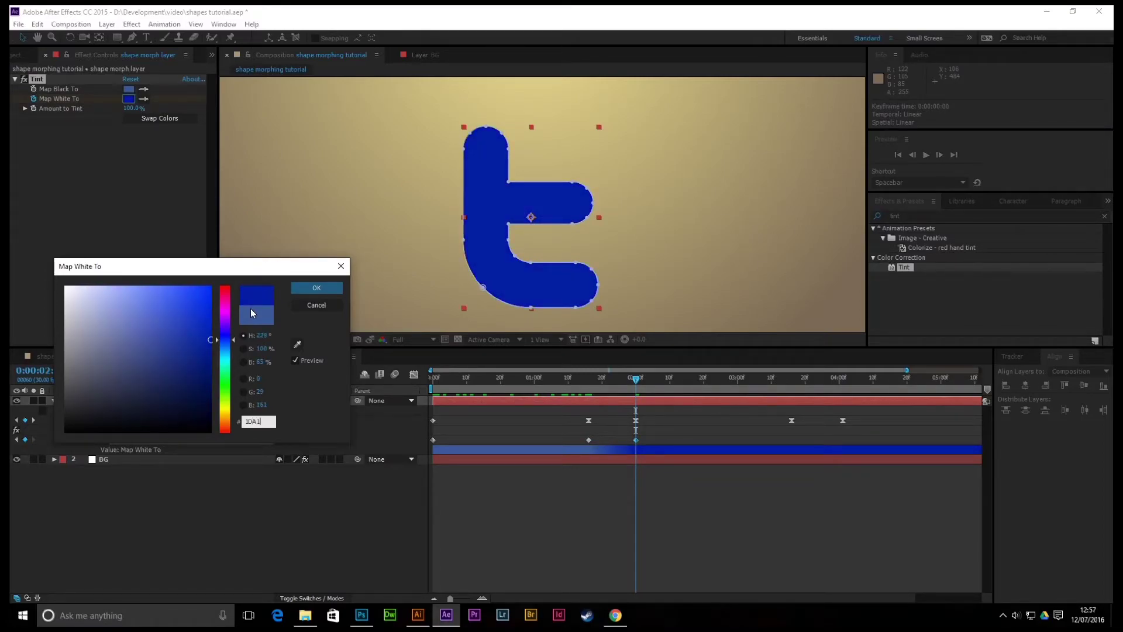
text(F2)
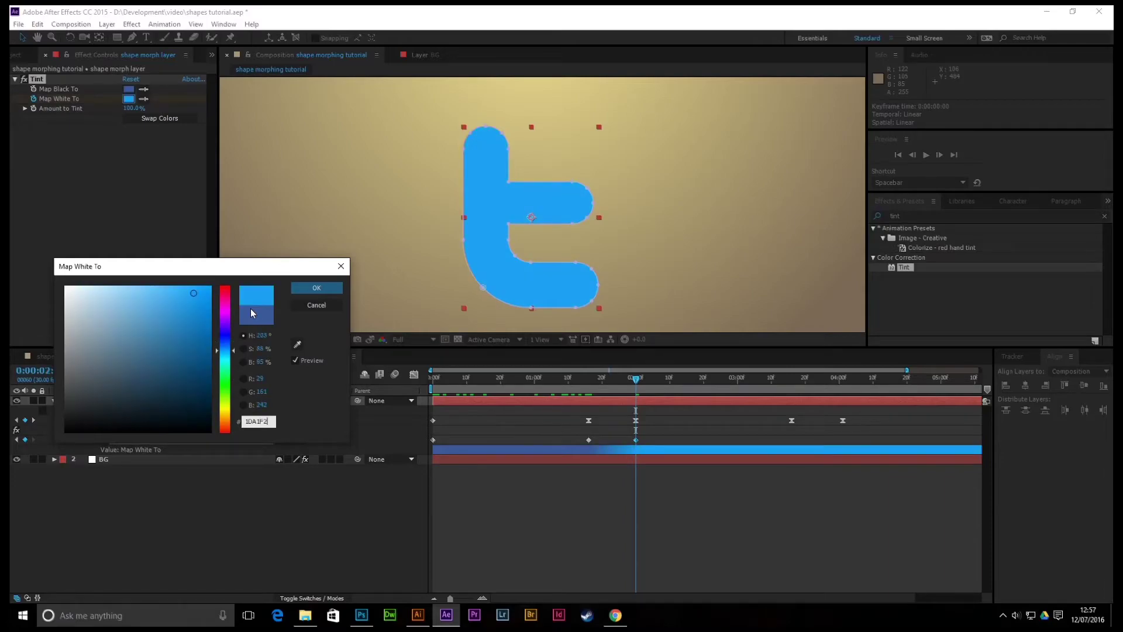
click(322, 287)
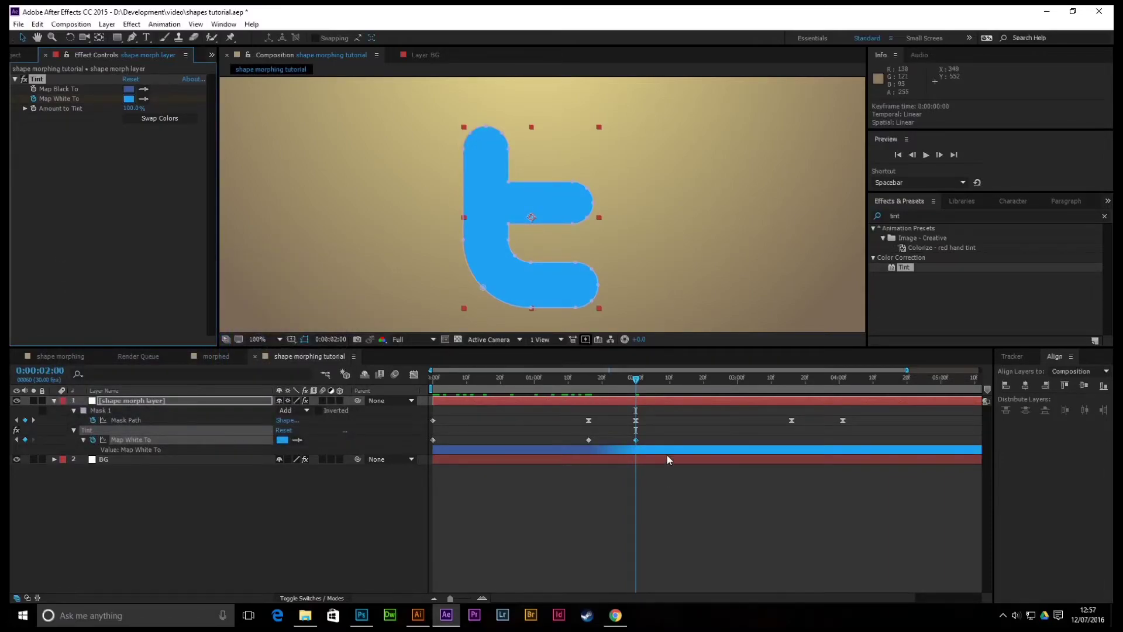
Step: Add a Map White To keyframe at 0:00:03:16 that holds the light blue color
click(629, 380)
mouse_move(629, 383)
mouse_down()
mouse_move(591, 383)
mouse_move(634, 386)
mouse_move(640, 399)
mouse_up()
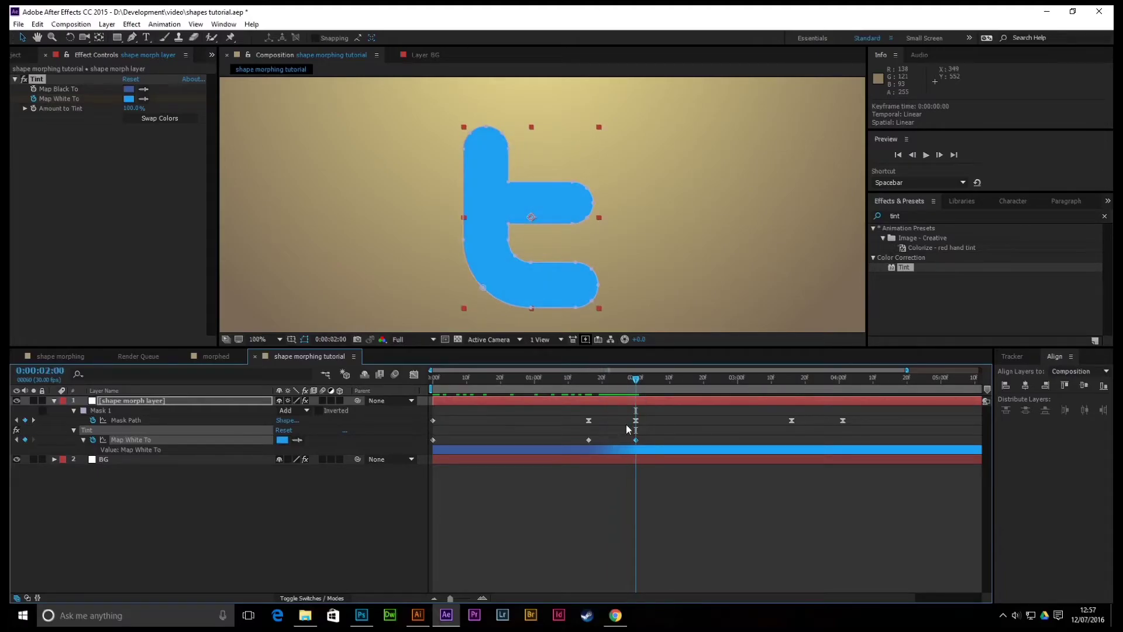
drag(638, 384, 796, 379)
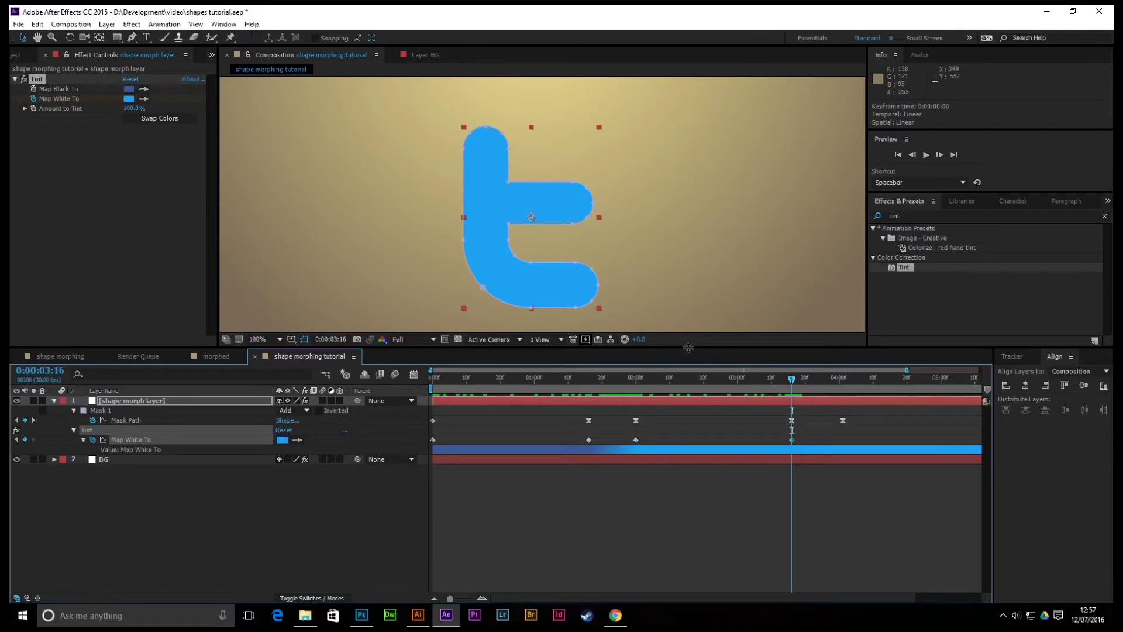
Step: Set the Map White To color to E62117 at 0:00:04:01, on the rounded rectangle's Mask Path keyframe
drag(796, 380, 843, 379)
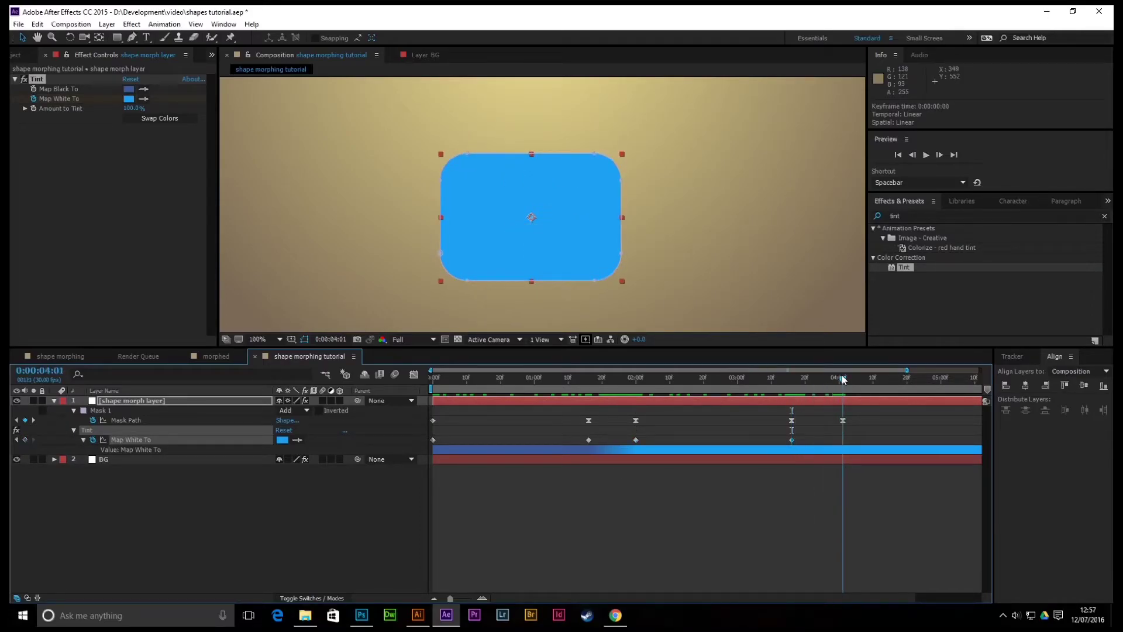
click(129, 99)
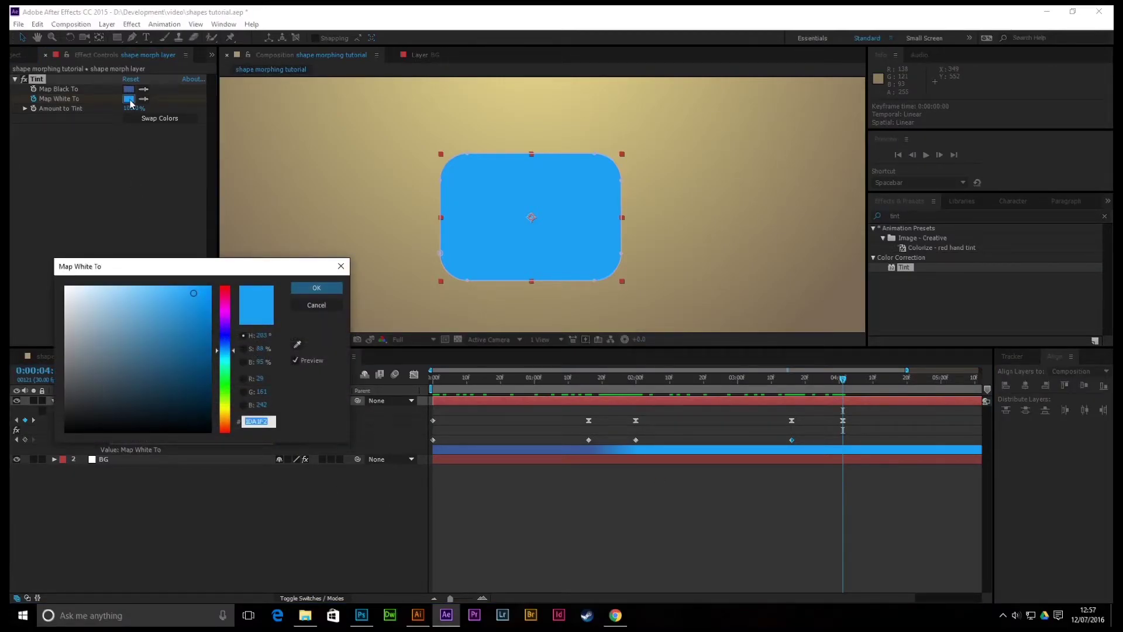
text(E)
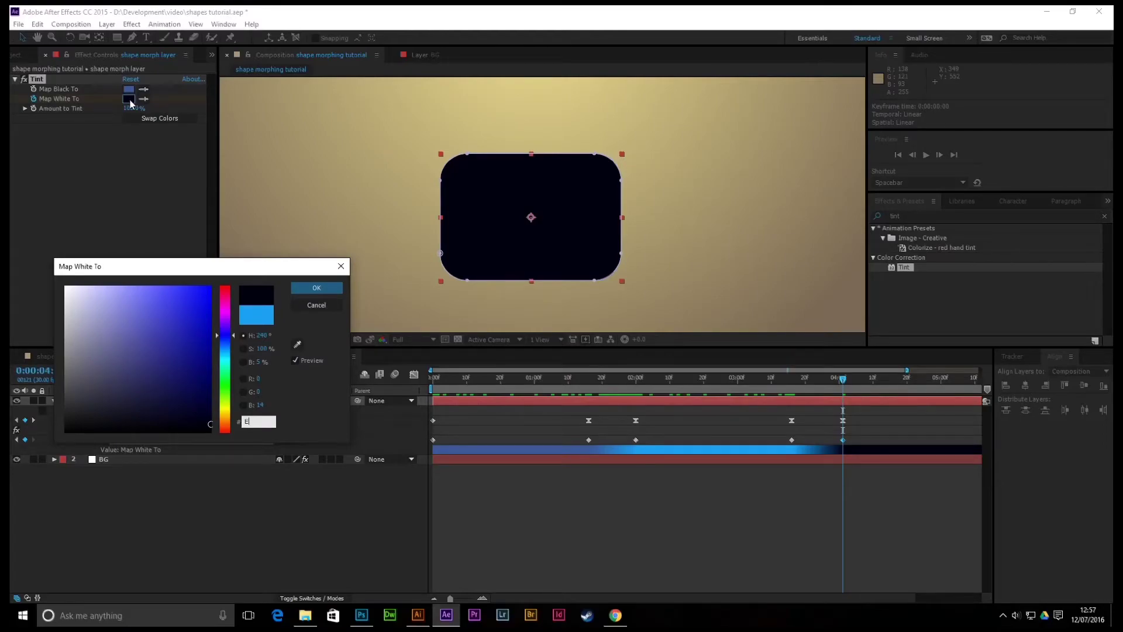
text(62117)
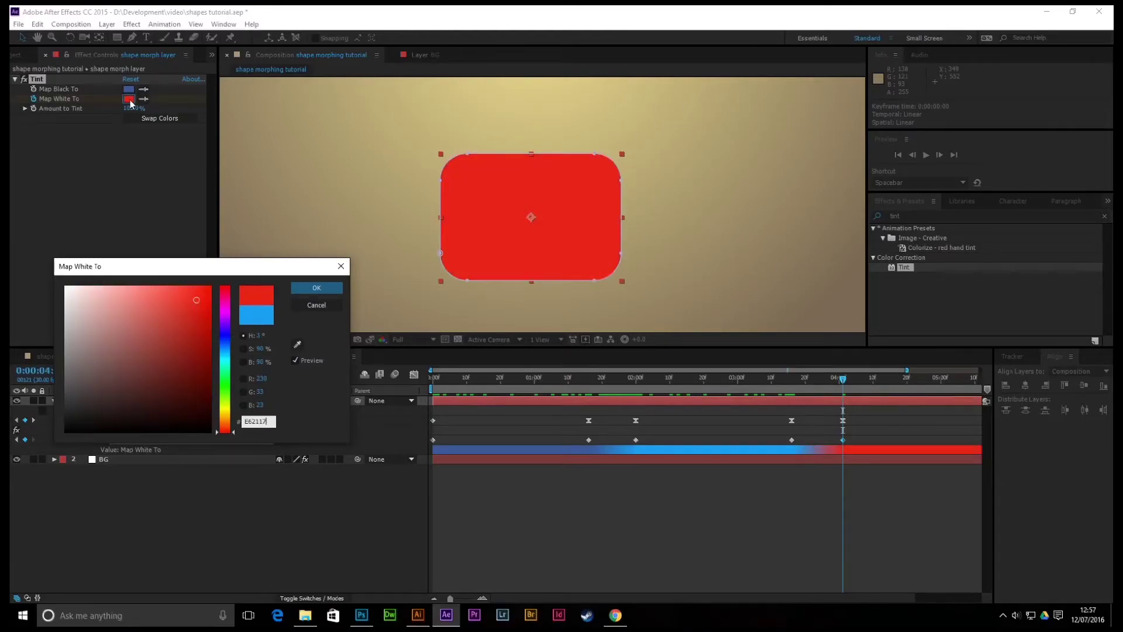
click(300, 287)
Step: Add a Map White To keyframe holding the red at 0:00:05:16, and paste a copy of the first blue keyframe at 0:00:06:03
mouse_move(846, 384)
mouse_down()
mouse_move(873, 382)
mouse_move(792, 381)
mouse_move(845, 391)
mouse_up()
drag(907, 369, 979, 370)
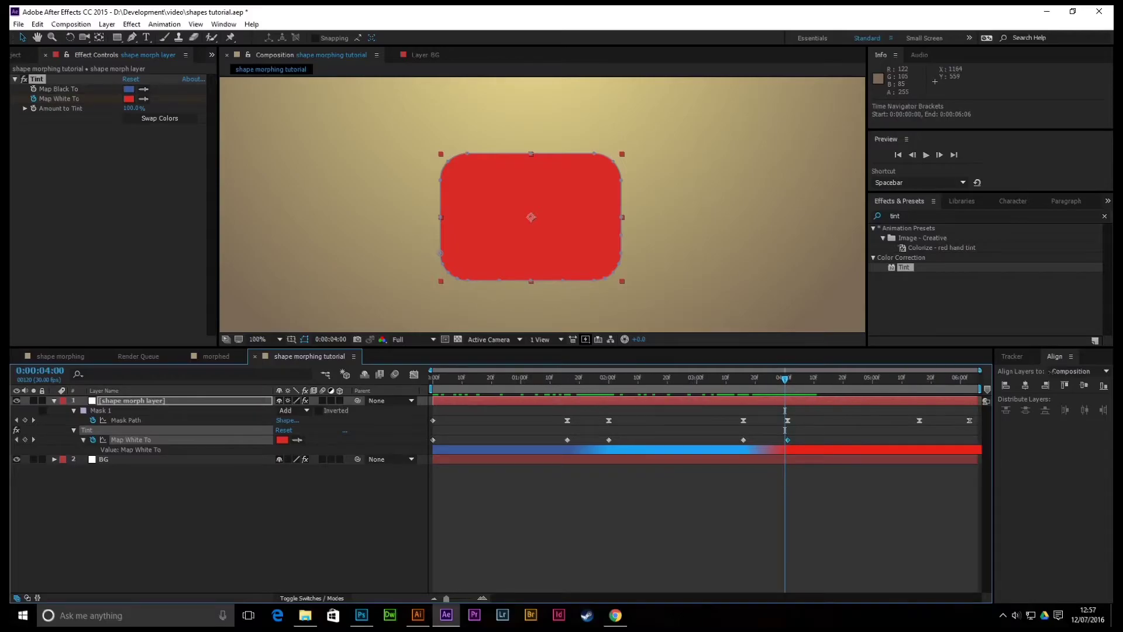
drag(785, 381, 924, 393)
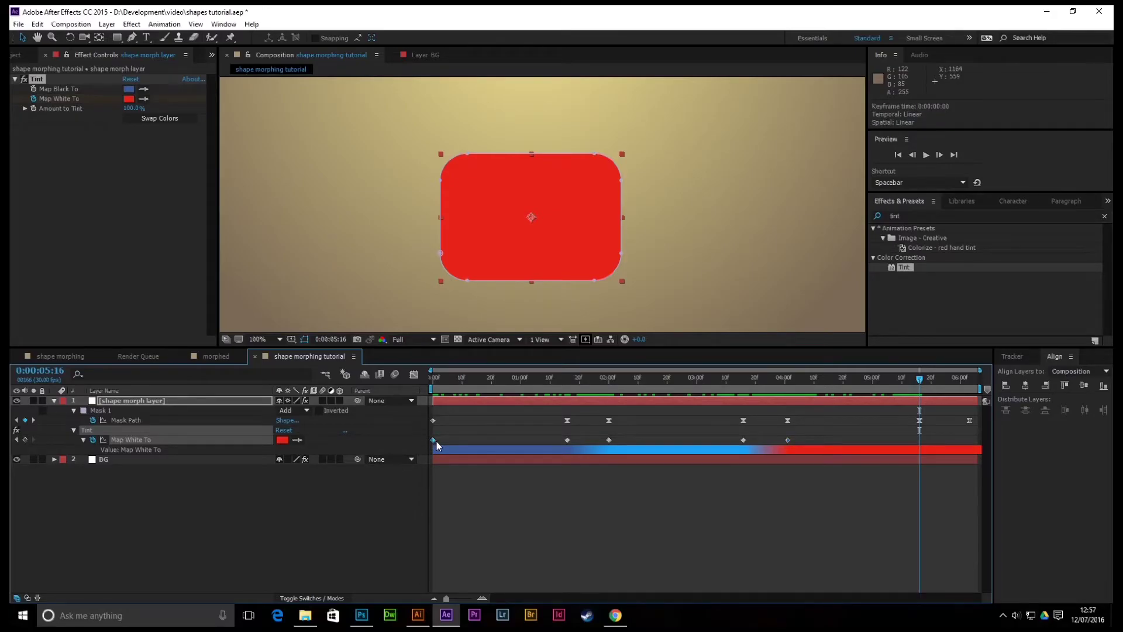
key(ctrl+c)
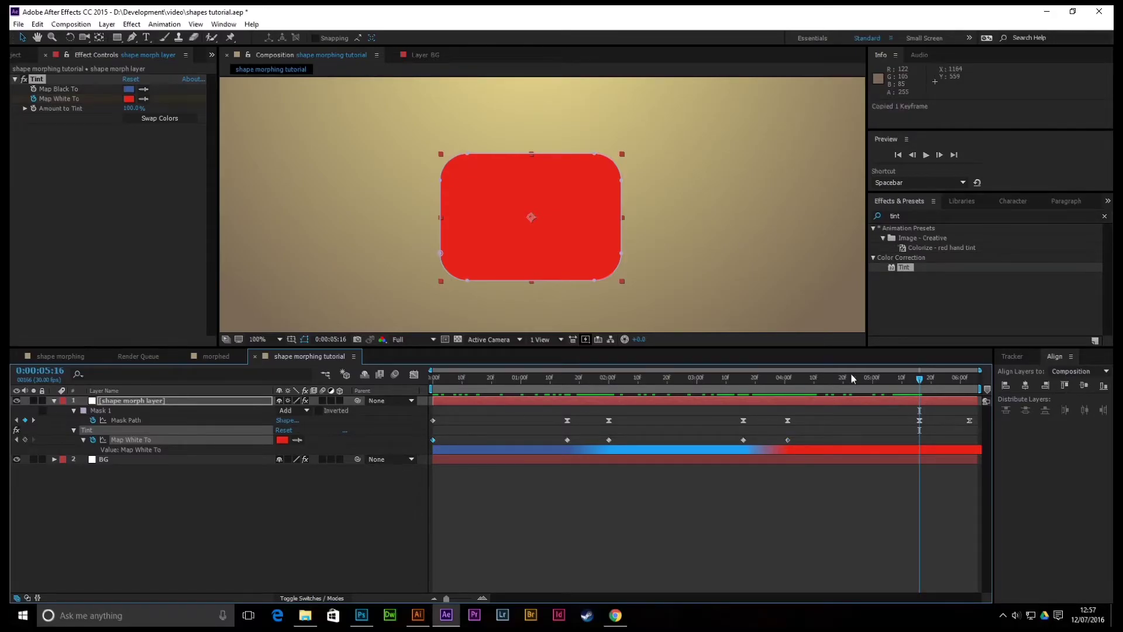
click(25, 439)
drag(919, 380, 970, 382)
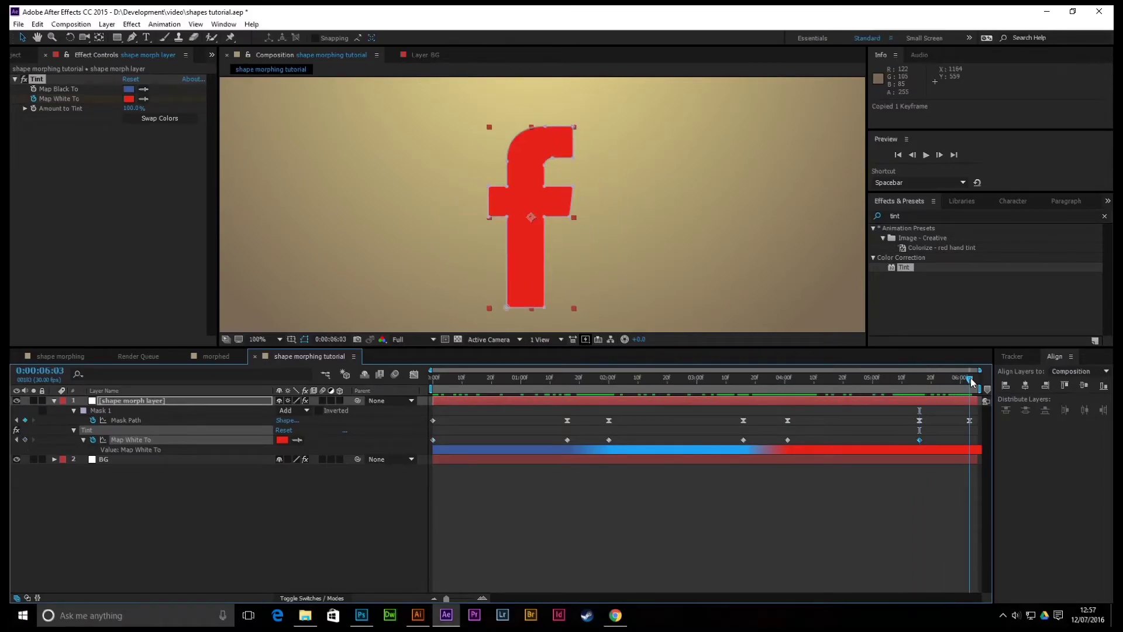
key(ctrl+v)
Step: Preview the color-changing morph animation from the start and return to 0:00:00:00
drag(972, 383, 687, 404)
key(space)
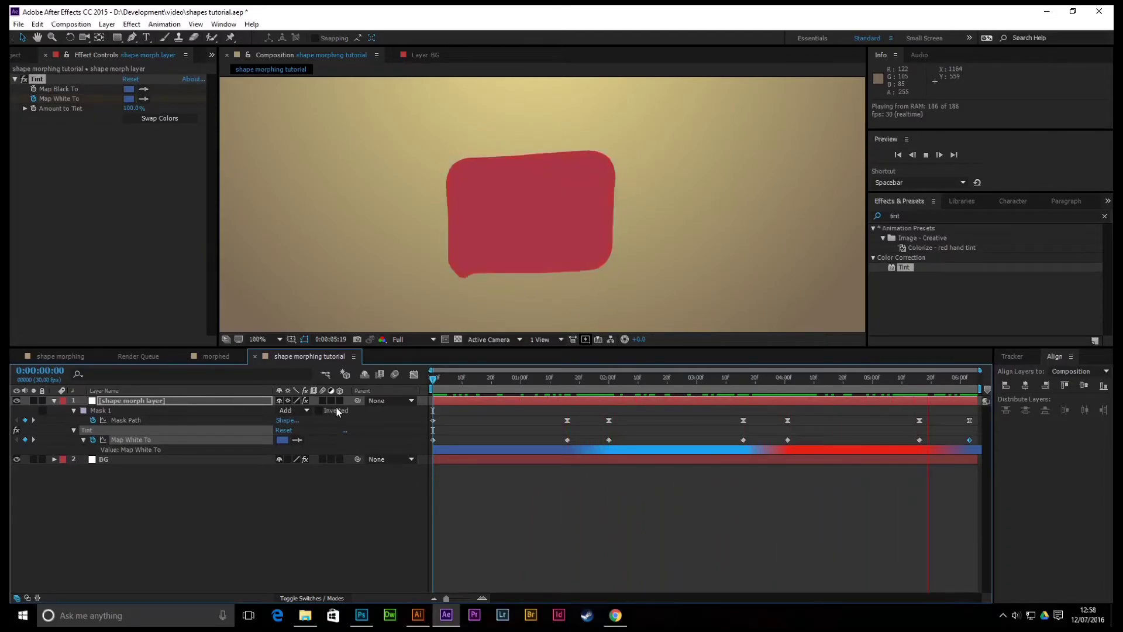
click(462, 379)
drag(456, 386, 394, 385)
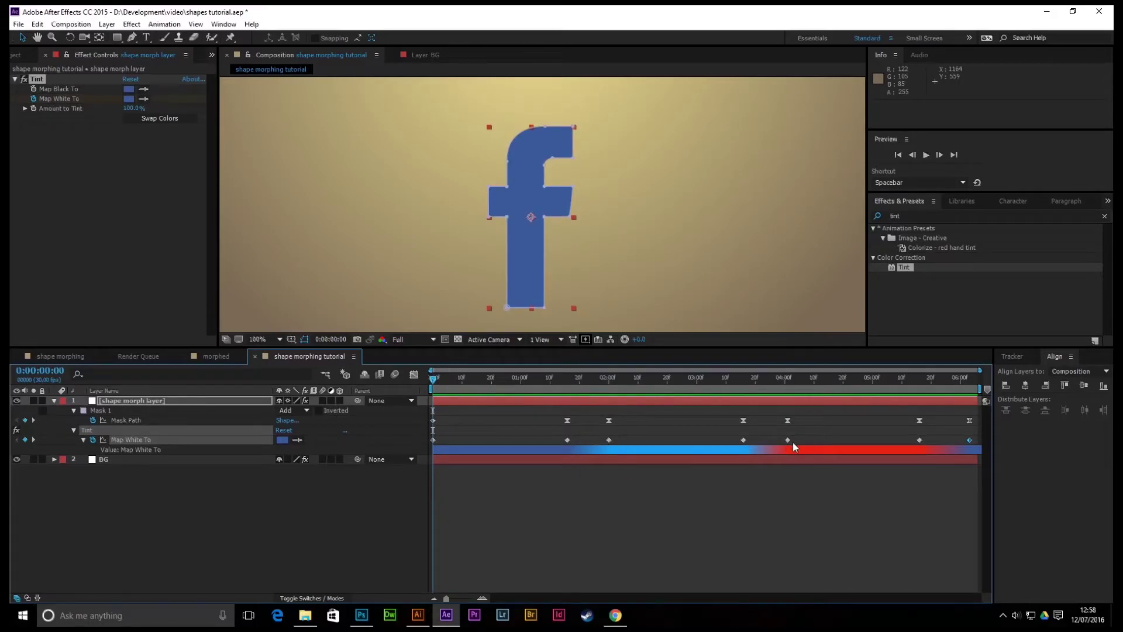
drag(436, 381, 358, 406)
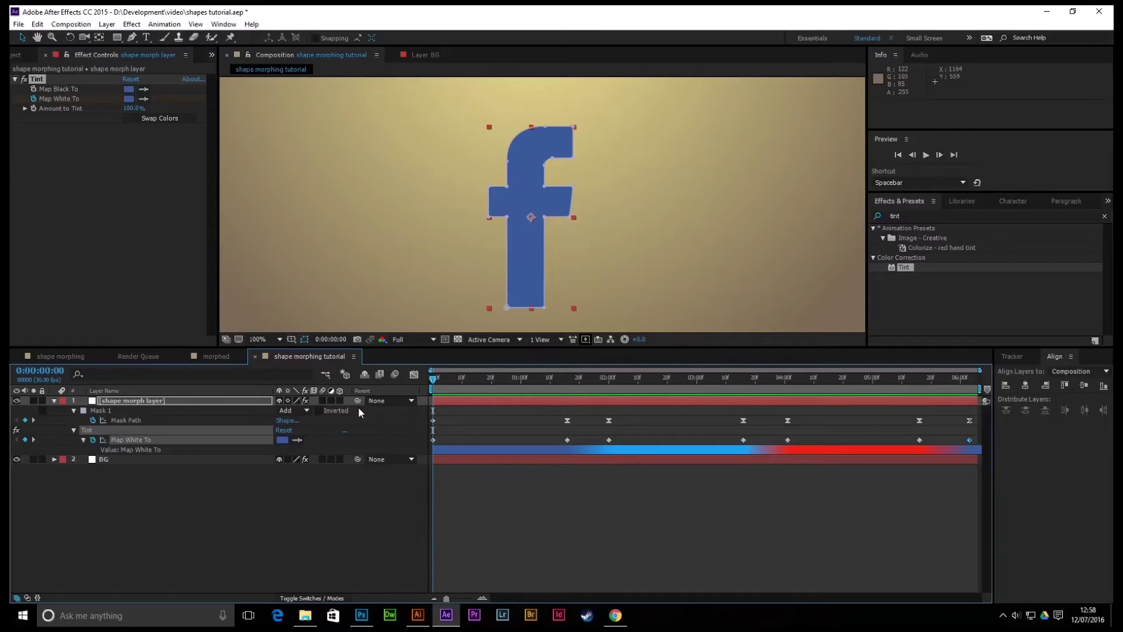
Step: Collapse the shape morph layer's properties and apply the Drop Shadow effect to it
click(55, 400)
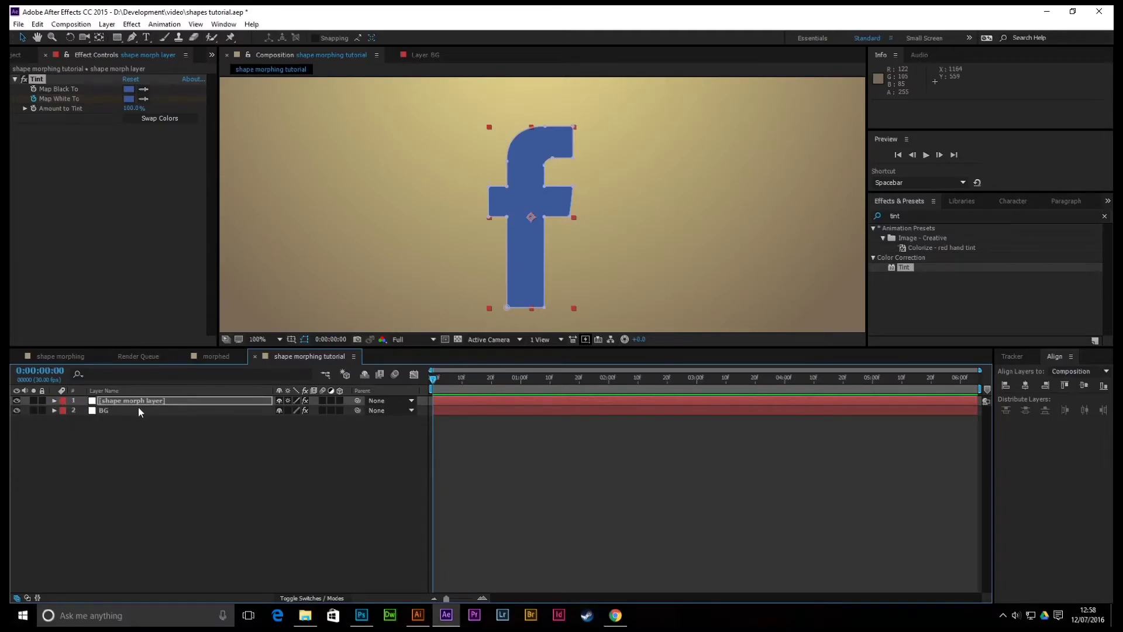
double_click(924, 215)
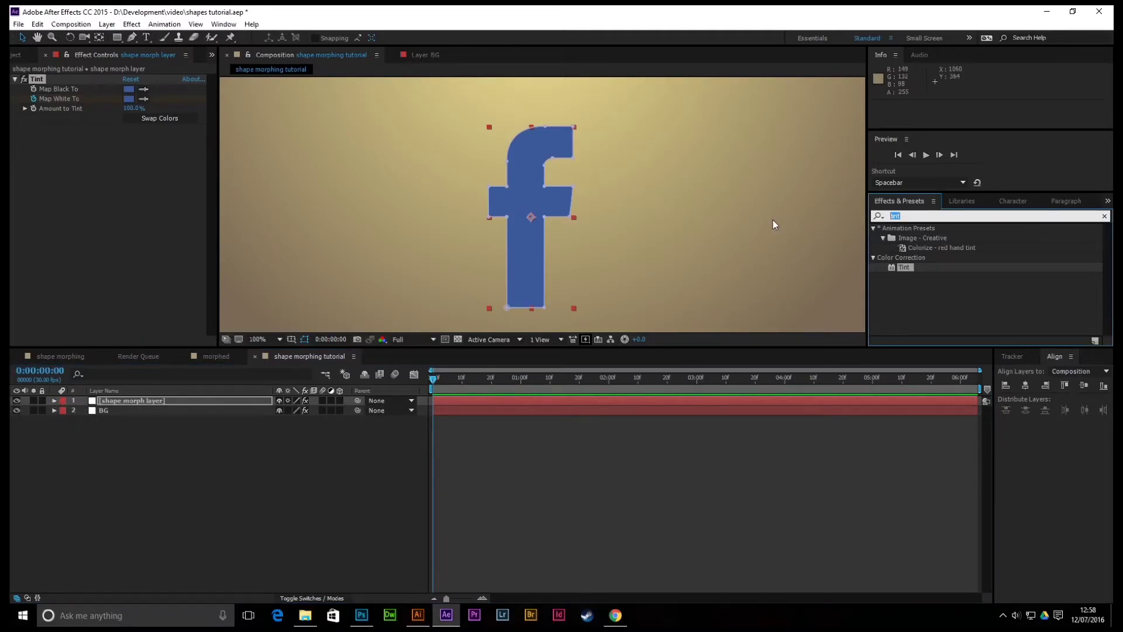
text(drop)
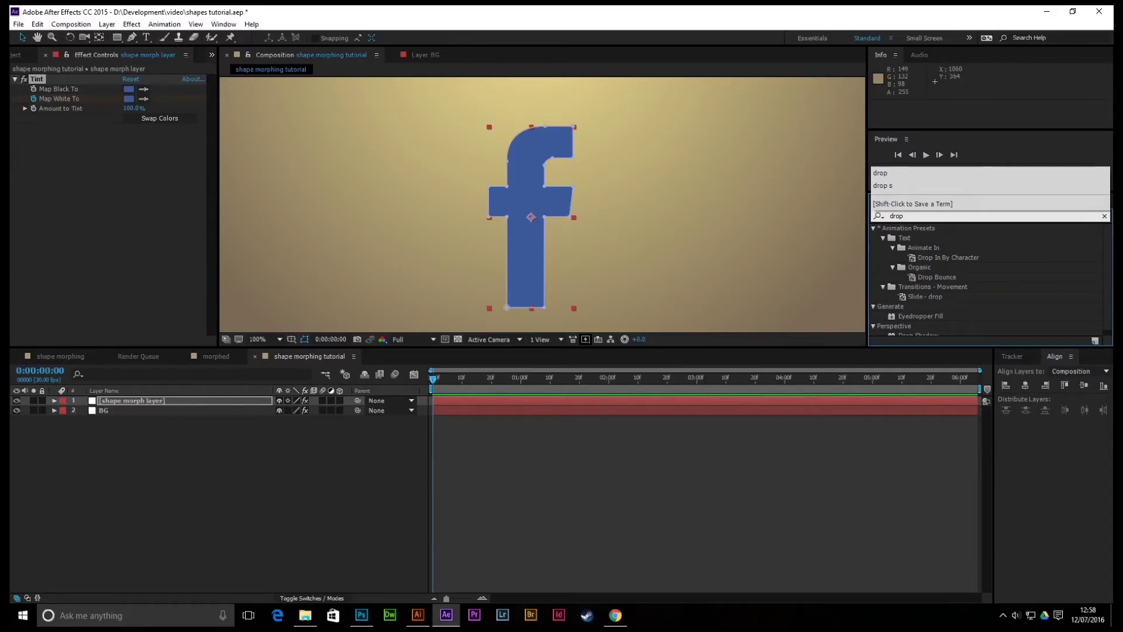
scroll(945, 289, down, 1)
drag(927, 328, 533, 201)
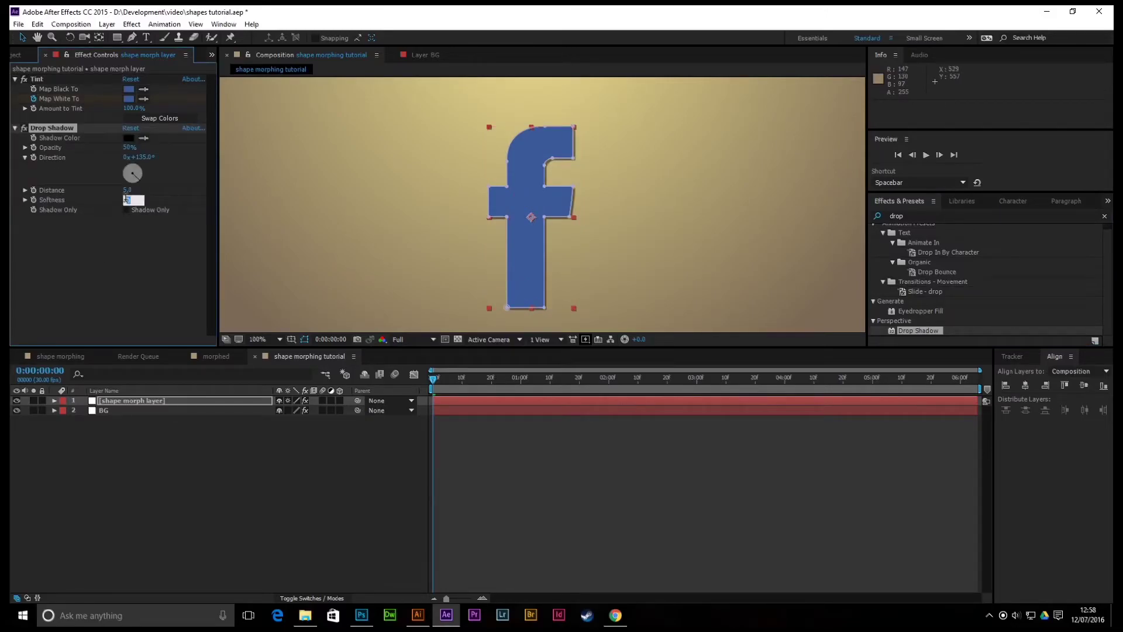
Step: Set the Drop Shadow's Softness to 31 and its Opacity to 30%
drag(126, 201, 129, 199)
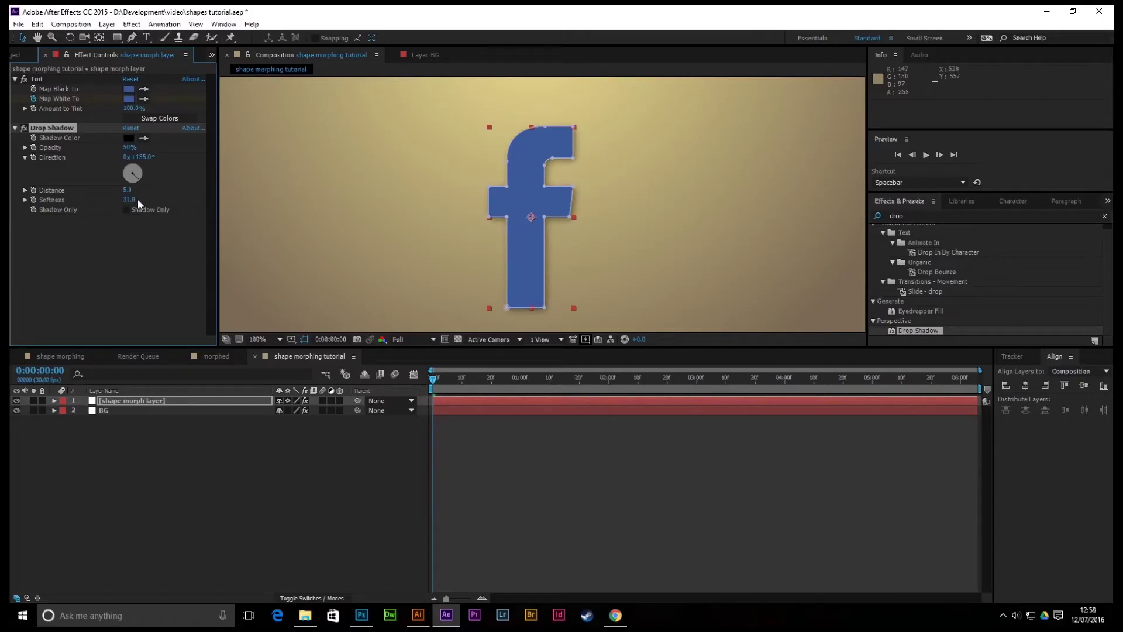
click(126, 148)
text(30)
key(Return)
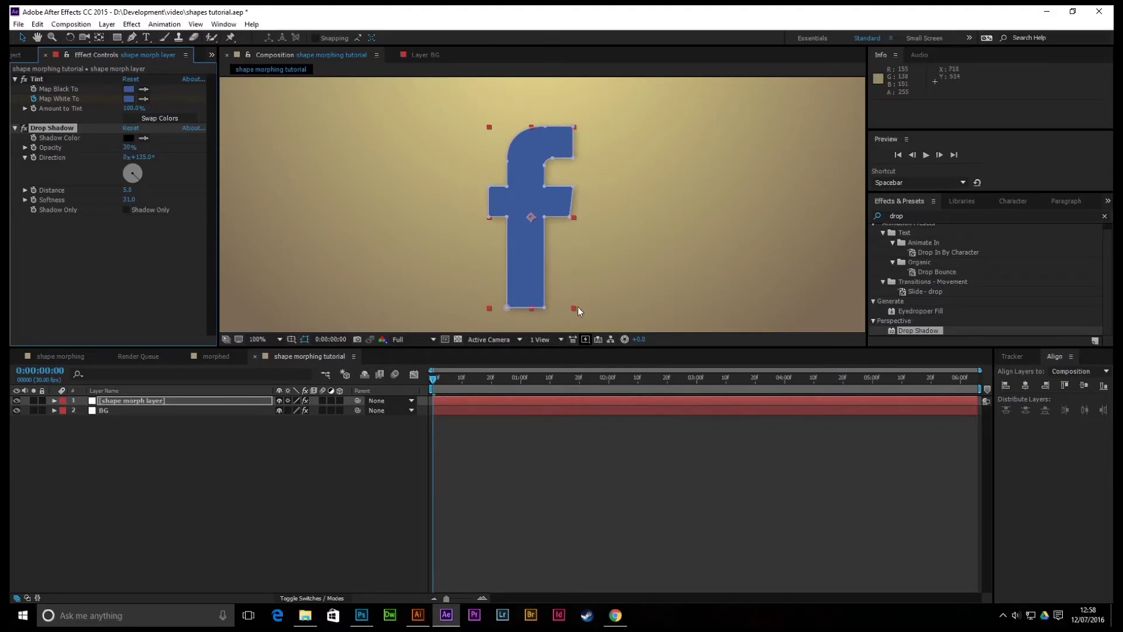
Step: Find the Bevel Alpha effect and apply it to the shape morph layer
click(925, 214)
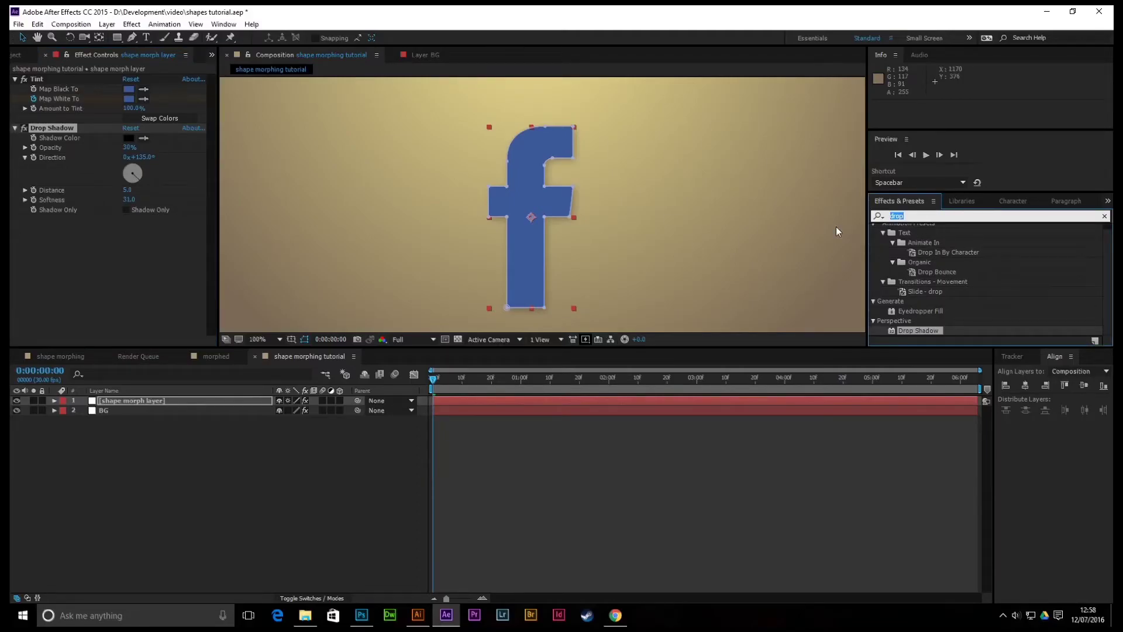
text(bevel)
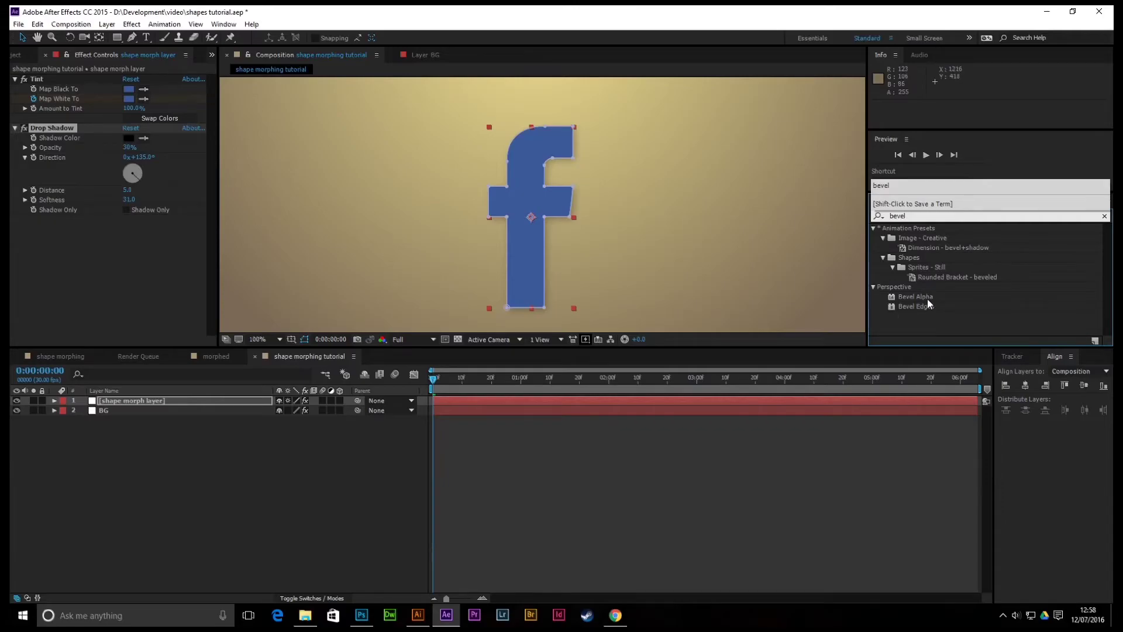
drag(918, 299, 546, 202)
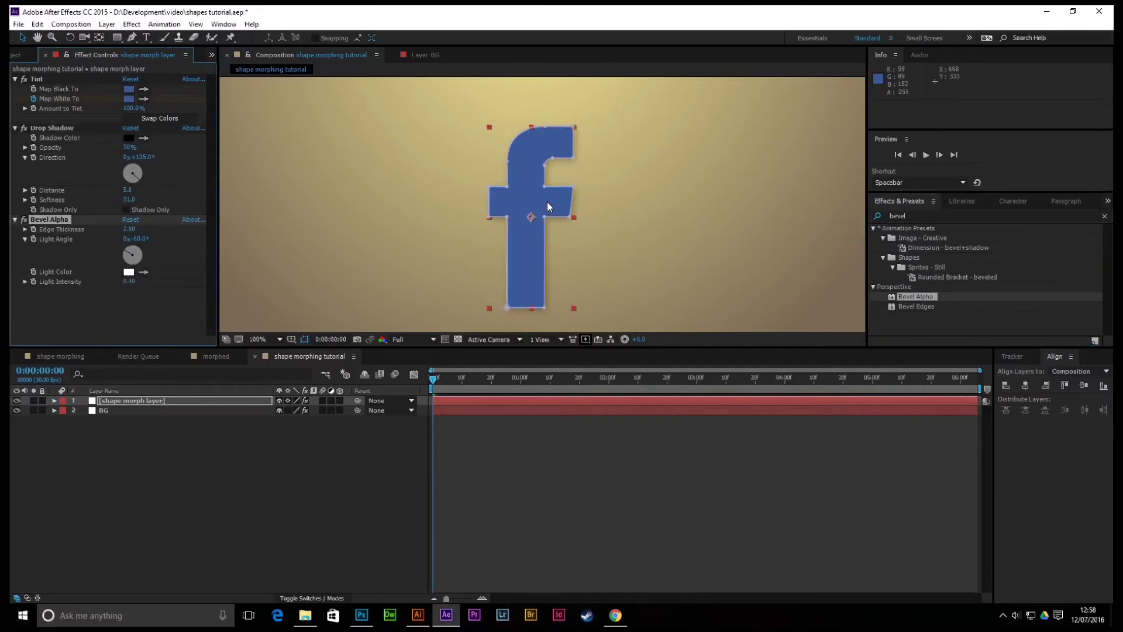
click(307, 335)
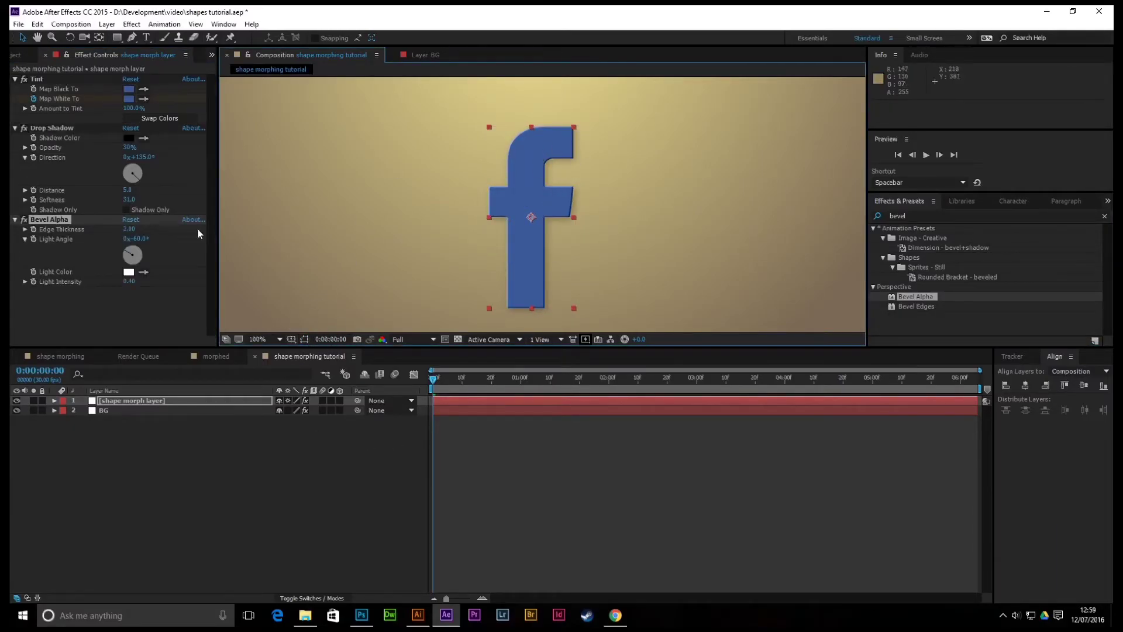
Step: Set the Bevel Alpha's Light Intensity to 0.7 and its Edge Thickness to 1
click(129, 283)
text(0.7)
key(Return)
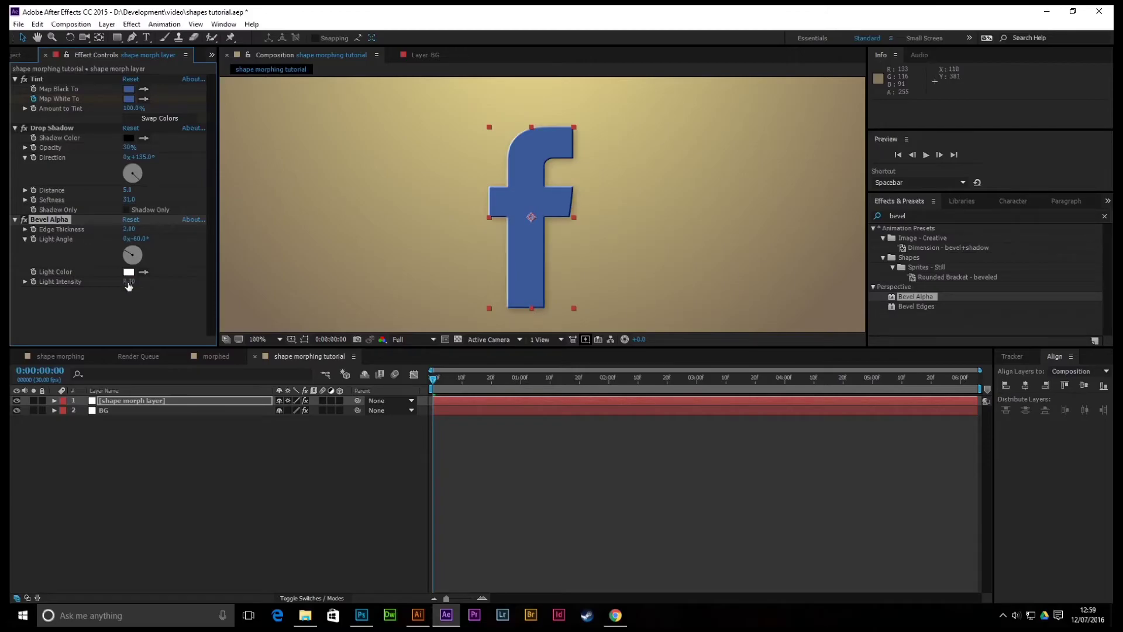
click(130, 228)
text(1)
key(Return)
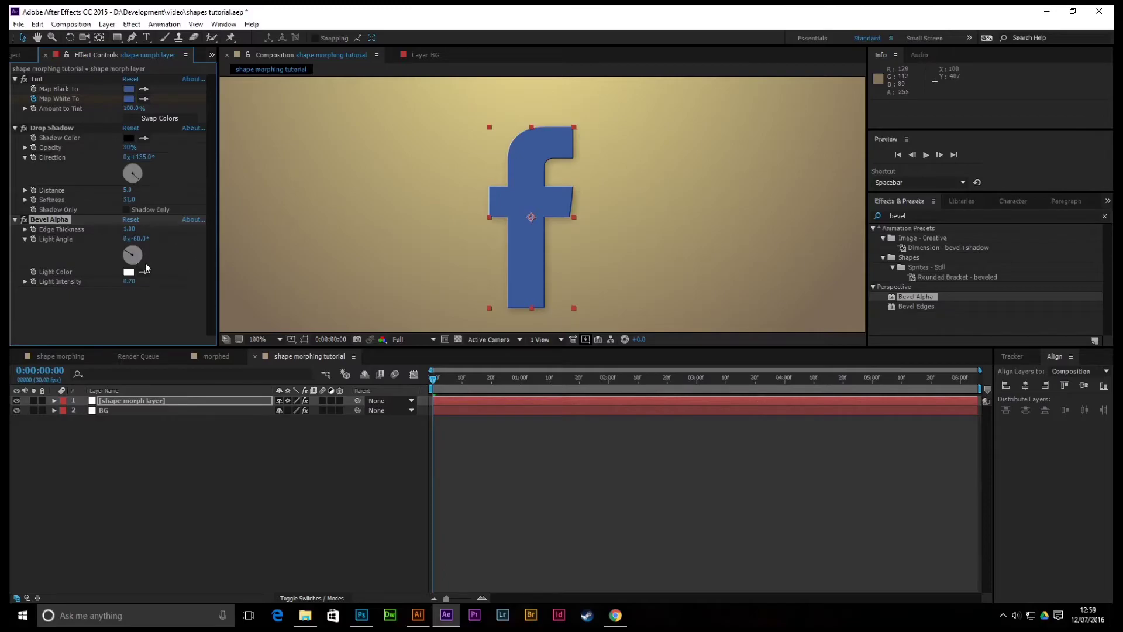
Step: Collapse the settings of the Bevel Alpha, Drop Shadow and Tint effects
click(15, 219)
click(15, 128)
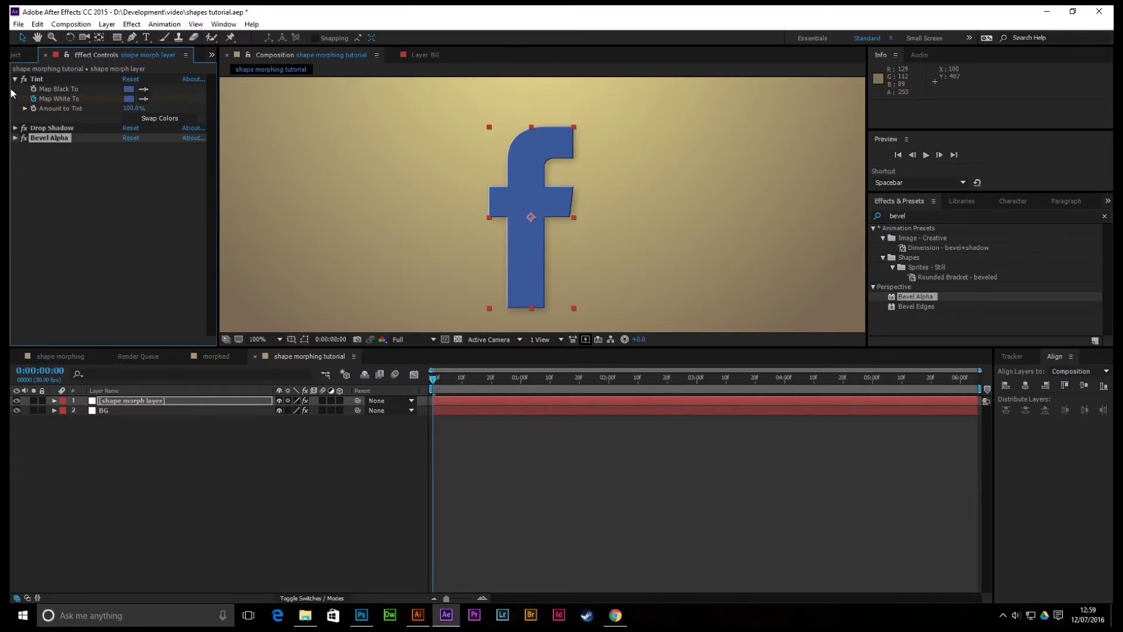
click(15, 79)
Step: Preview the beveled morph animation and examine the reflection in the "shape morphing" composition for reference
key(space)
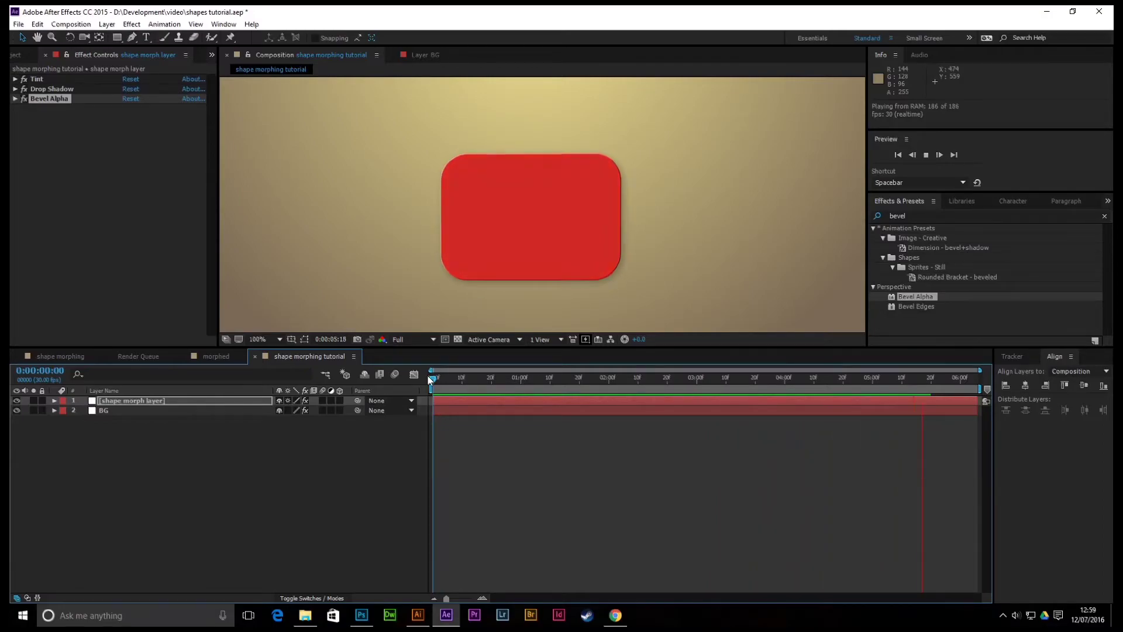
key(space)
click(122, 400)
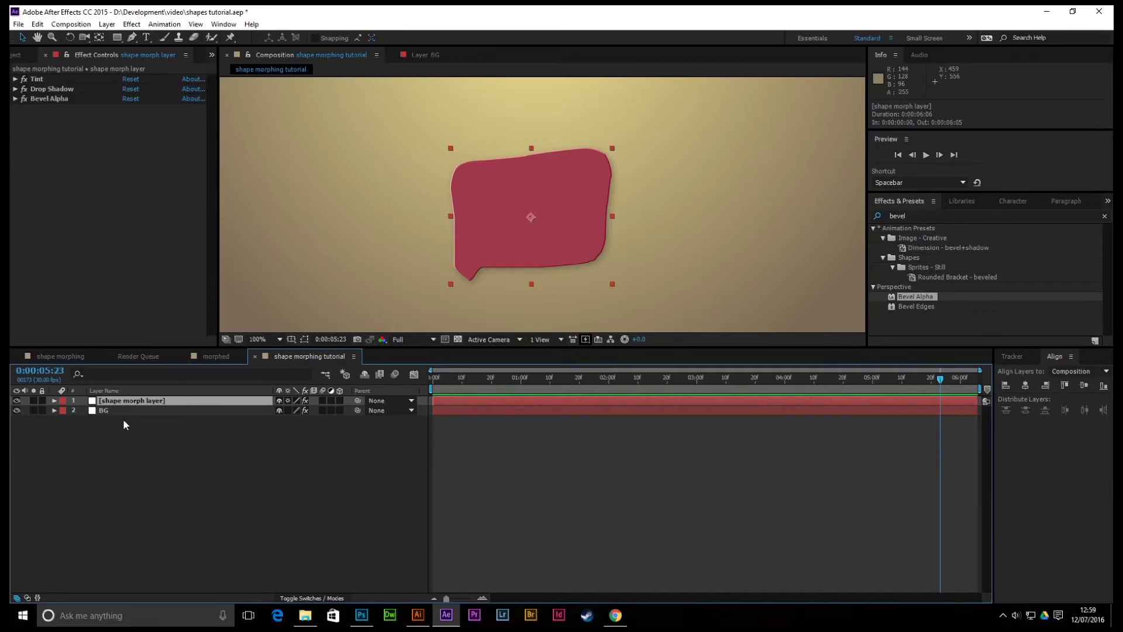
click(52, 355)
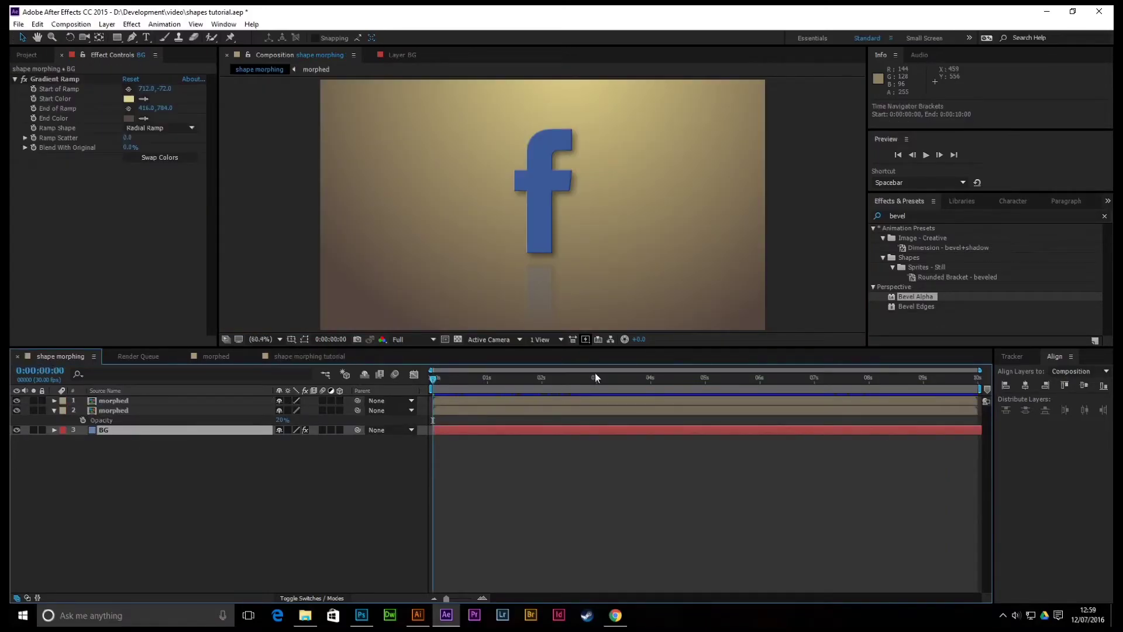
drag(540, 383, 432, 381)
click(287, 356)
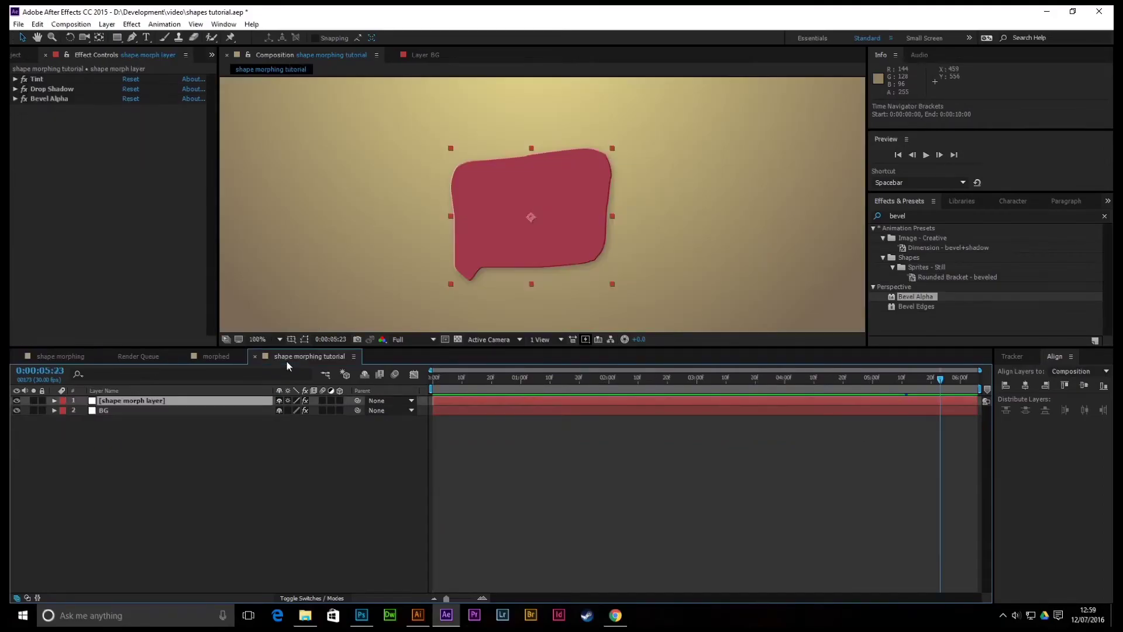
Step: Pre-compose the shape morph layer as "shape morph for reflection", moving all attributes into the new composition
right_click(135, 401)
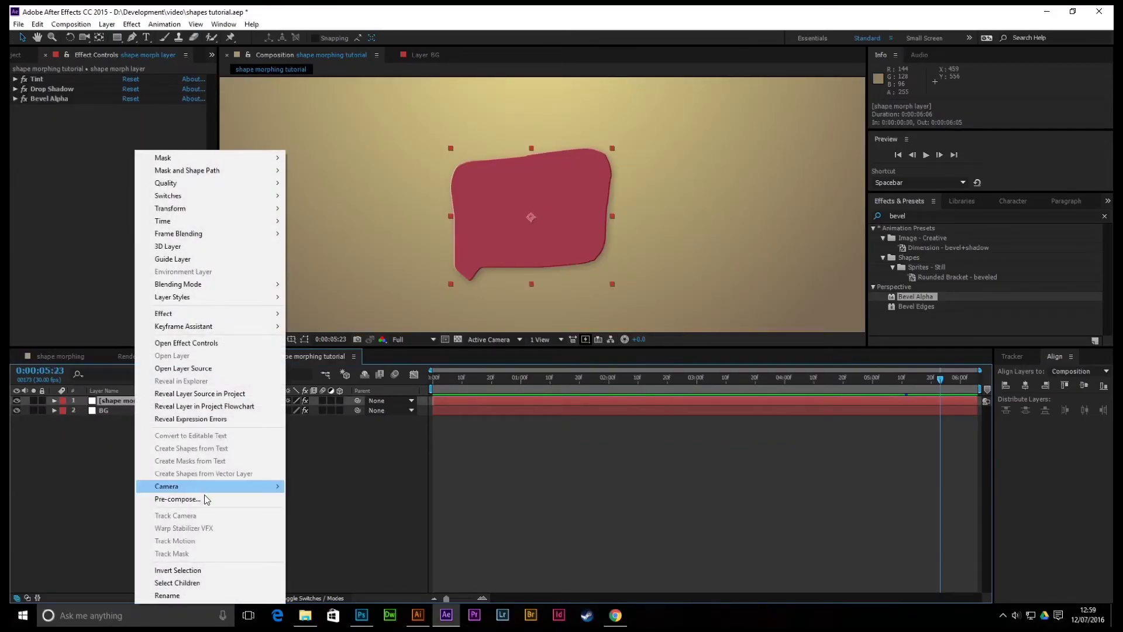
click(205, 498)
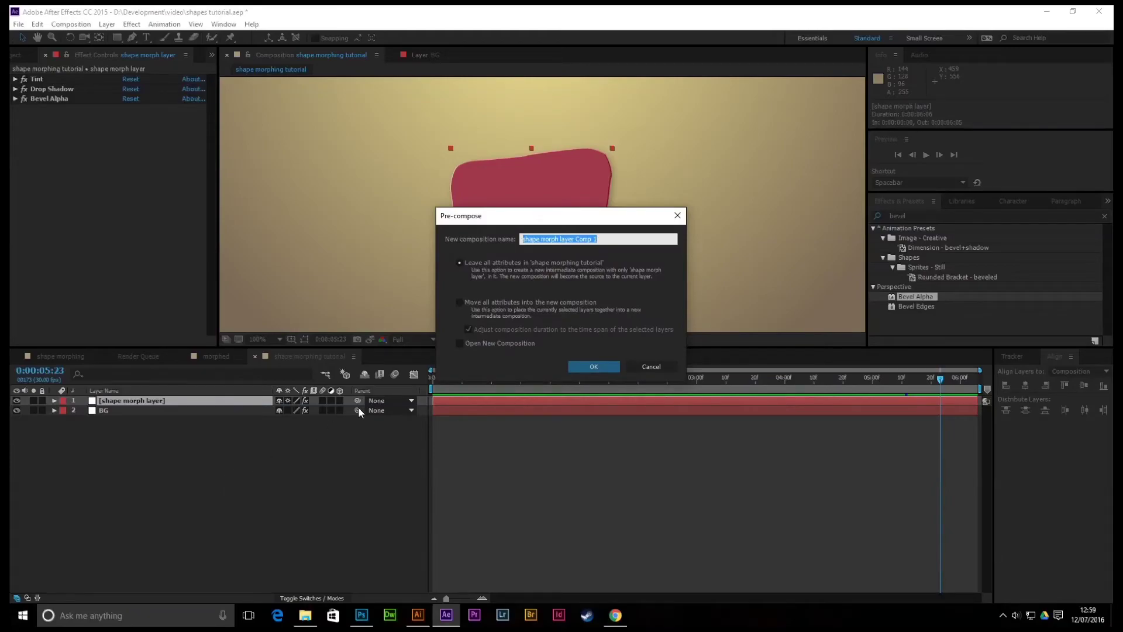
text(sh)
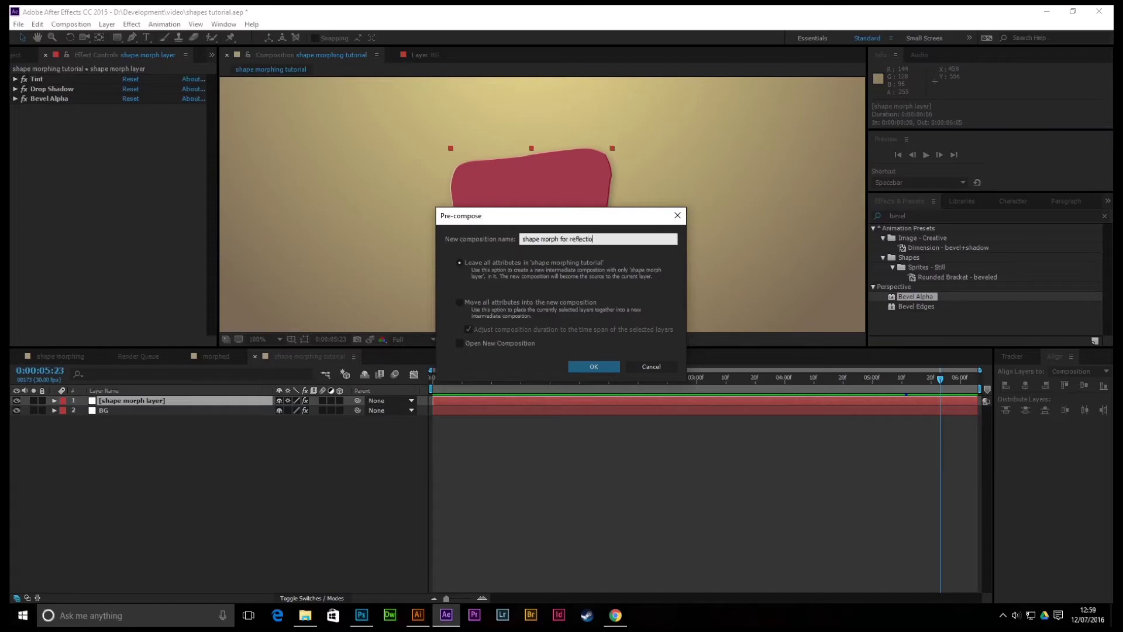
click(460, 301)
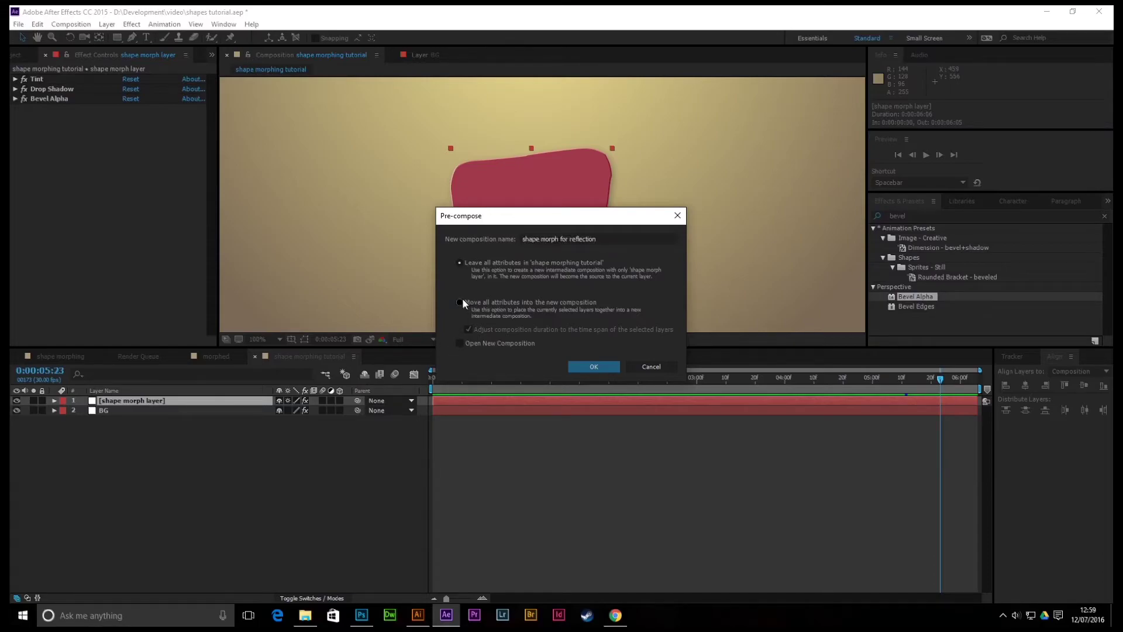
click(593, 367)
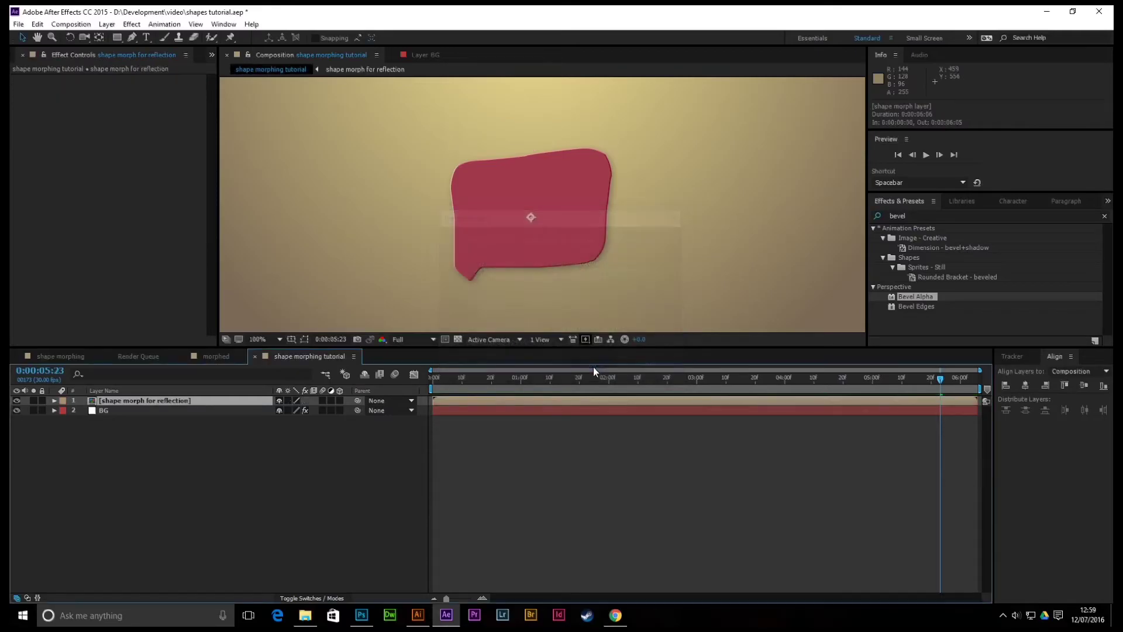
Step: Duplicate the "shape morph for reflection" layer, with the playhead near the start of the timeline
drag(523, 383, 448, 386)
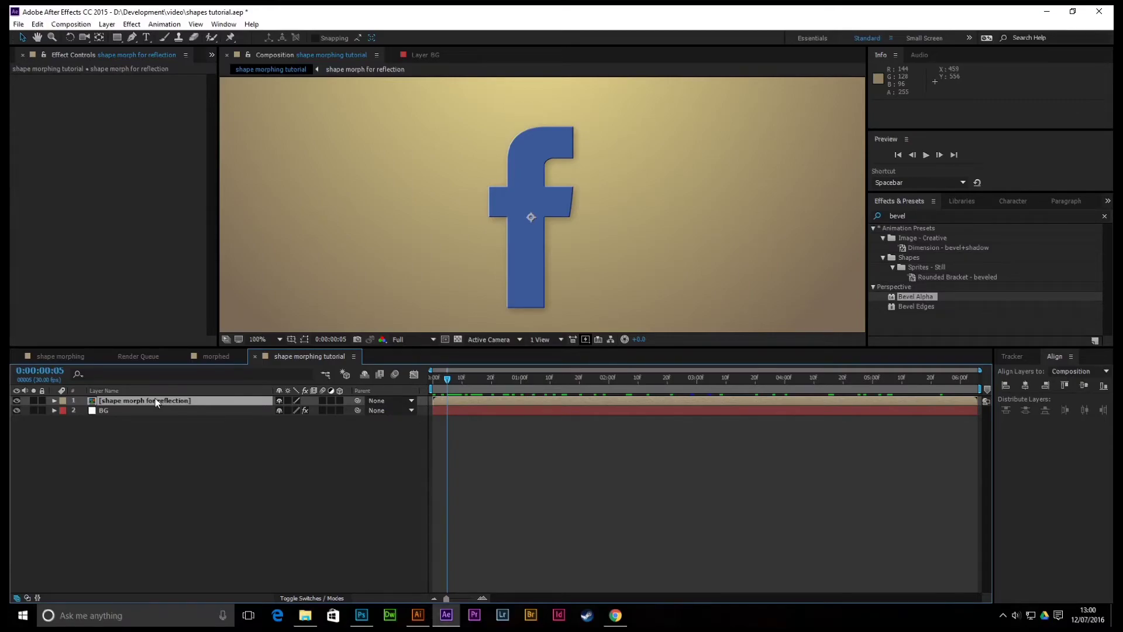
key(ctrl+d)
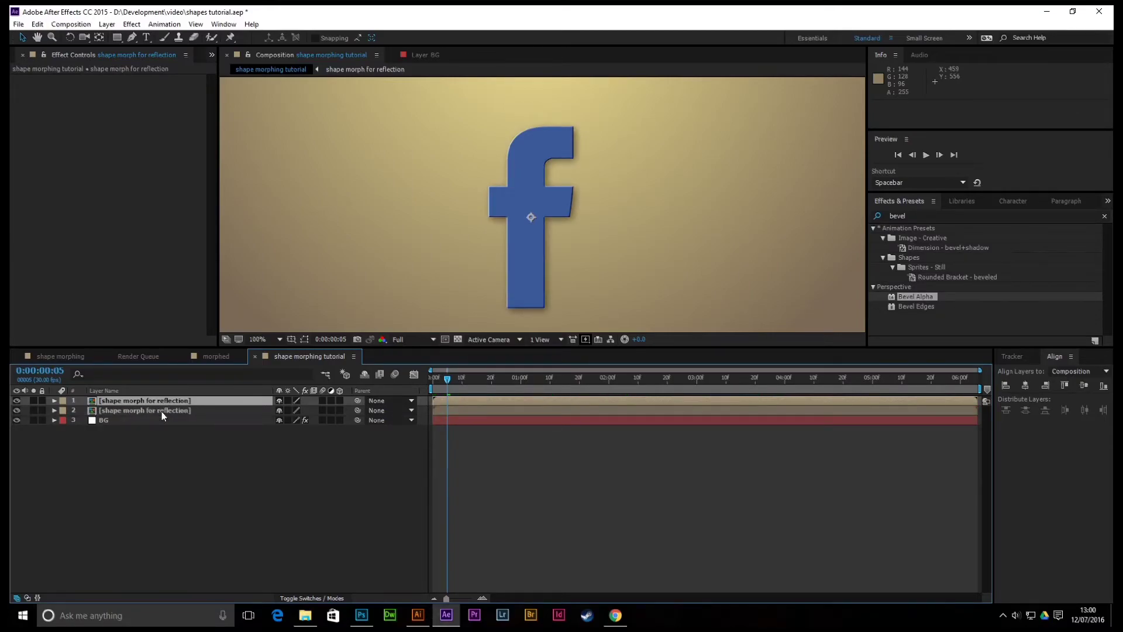
Step: Flip the lower "shape morph for reflection" layer vertically
click(161, 411)
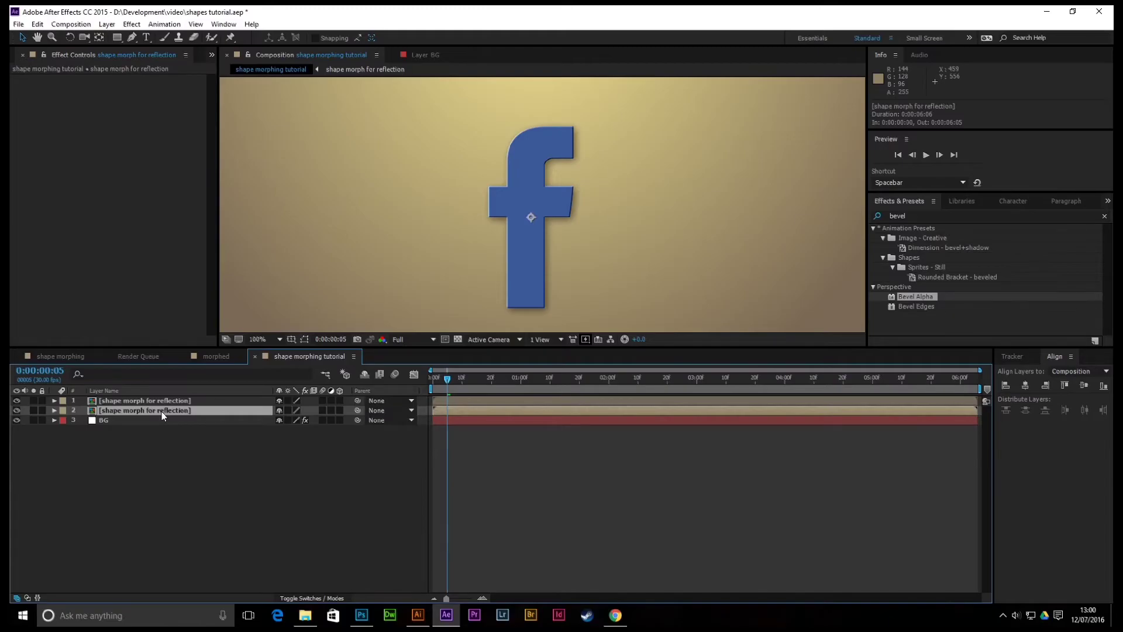
click(107, 24)
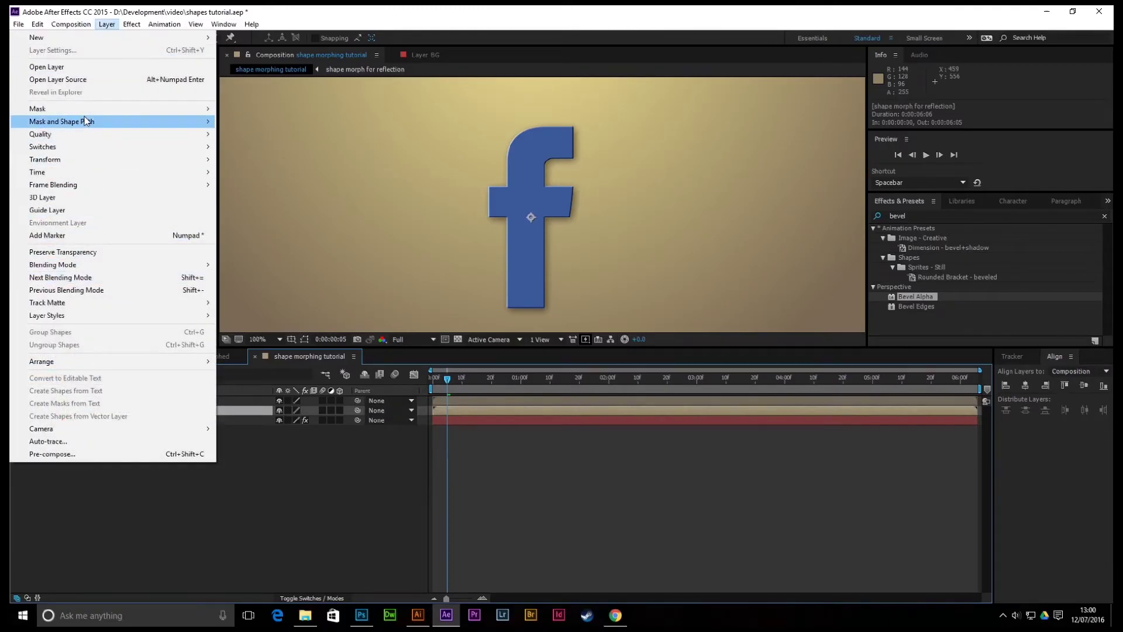
mouse_move(90, 158)
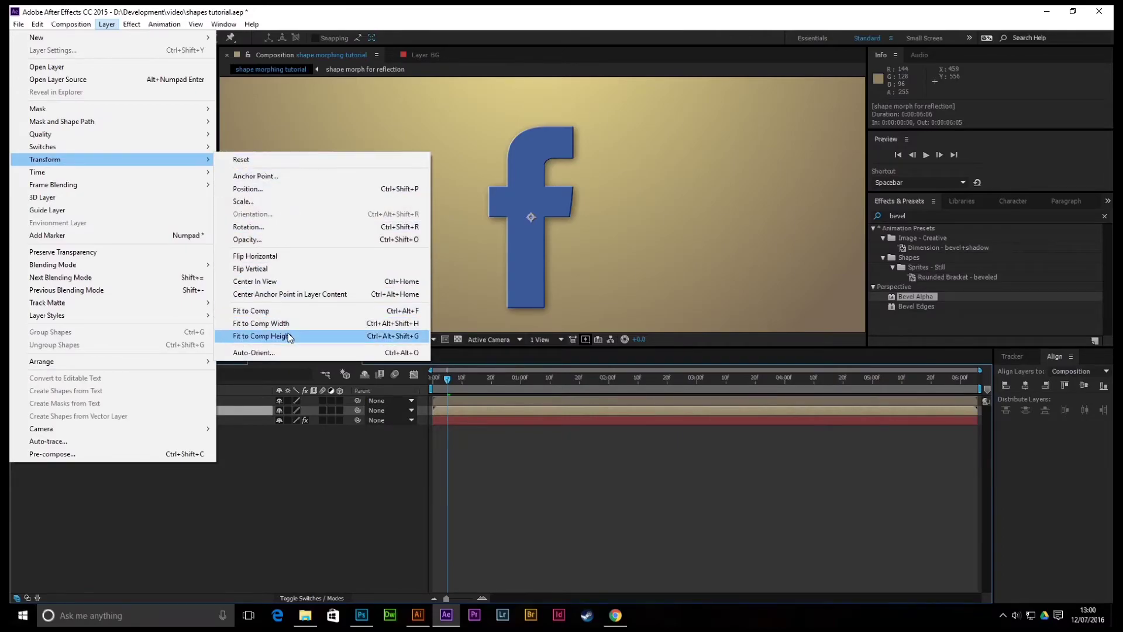
click(289, 269)
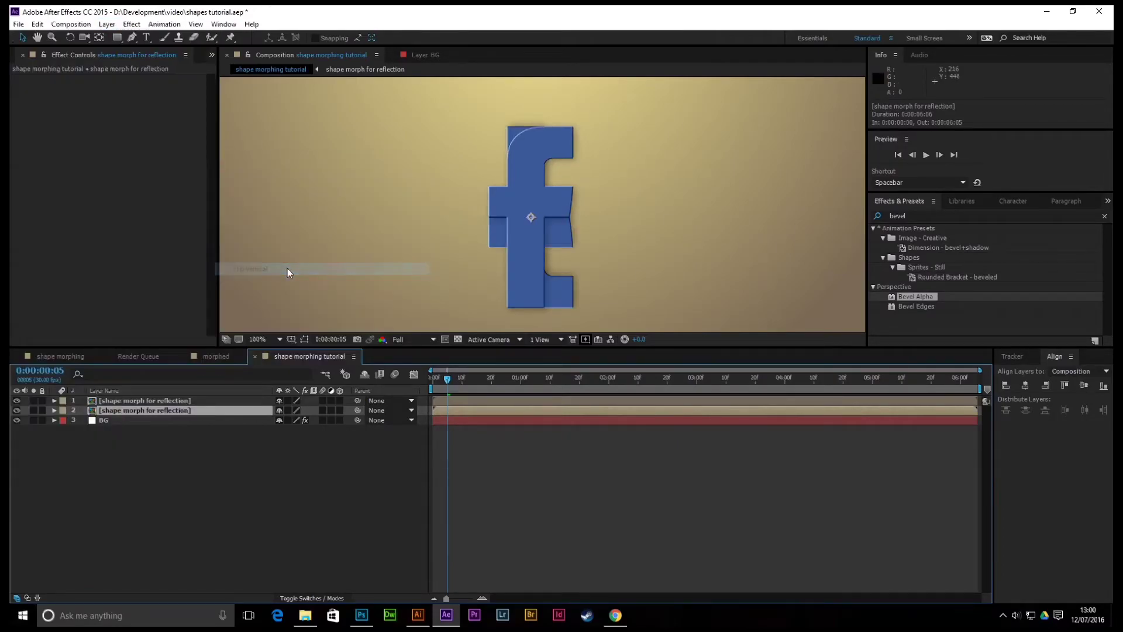
Step: Move the flipped layer straight down to position 640, 720
scroll(566, 251, down, 4)
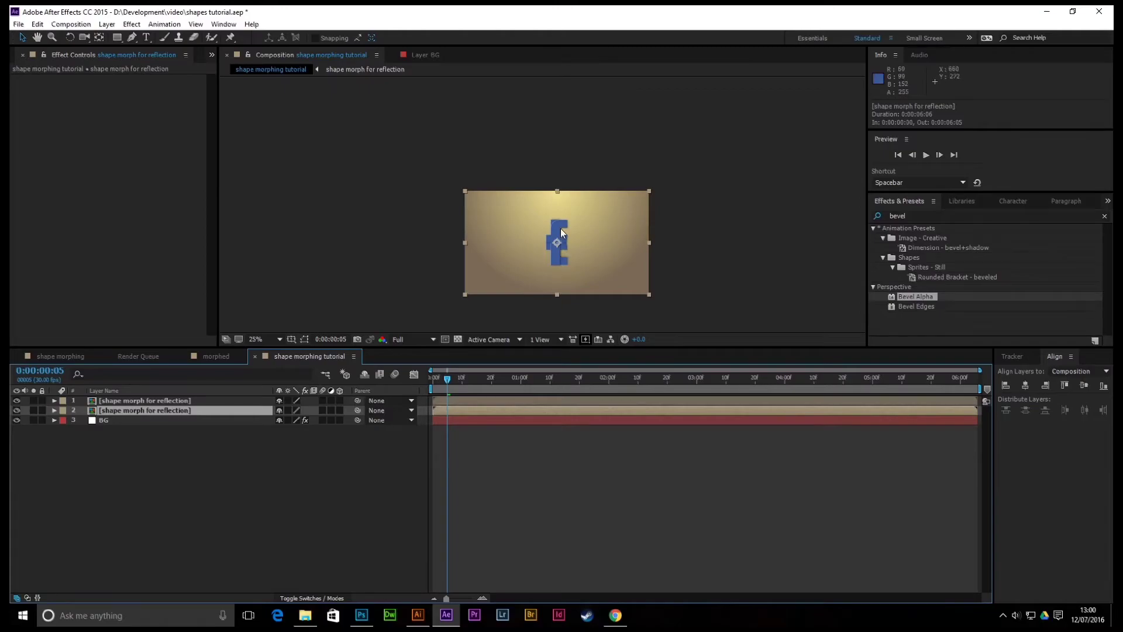
key(shift+Down)
key(shift+Down)
key(shift+Down)
key(shift+Down)
key(shift+Down)
key(shift+Down)
key(shift+Down)
key(shift+Down)
key(shift+Down)
key(shift+Down)
key(shift+Down)
key(shift+Down)
key(shift+Down)
key(shift+Down)
key(shift+Down)
key(shift+Down)
key(shift+Down)
key(shift+Down)
key(shift+Down)
key(shift+Down)
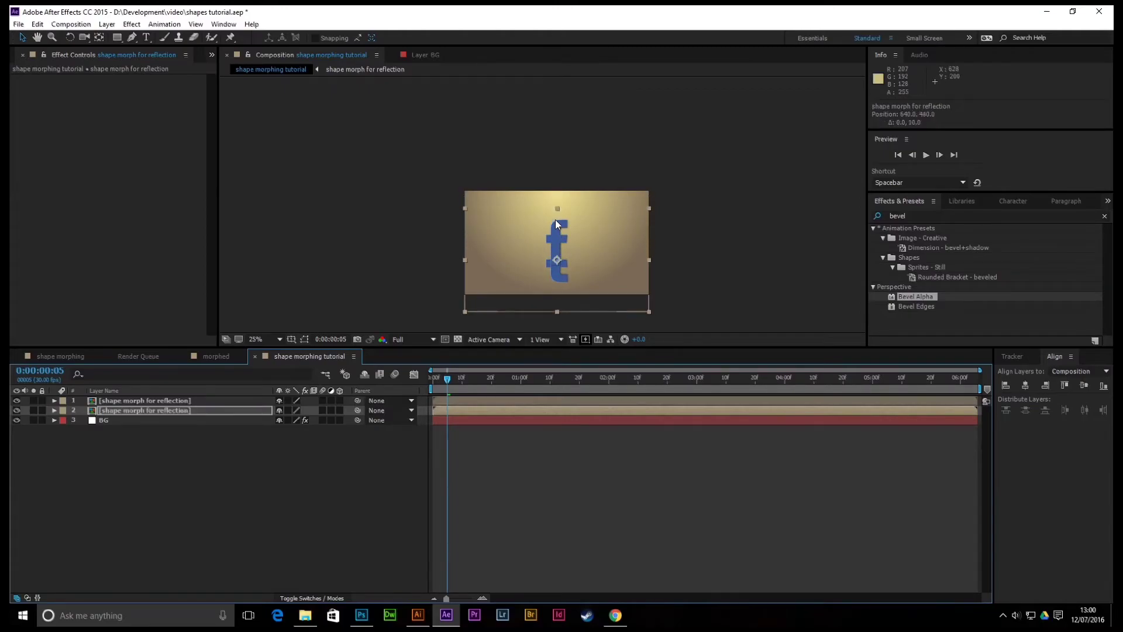
key(shift+Down)
key(shift+Down)
key(shift+Down)
key(shift+Down)
key(shift+Down)
key(shift+Down)
key(shift+Down)
key(shift+Down)
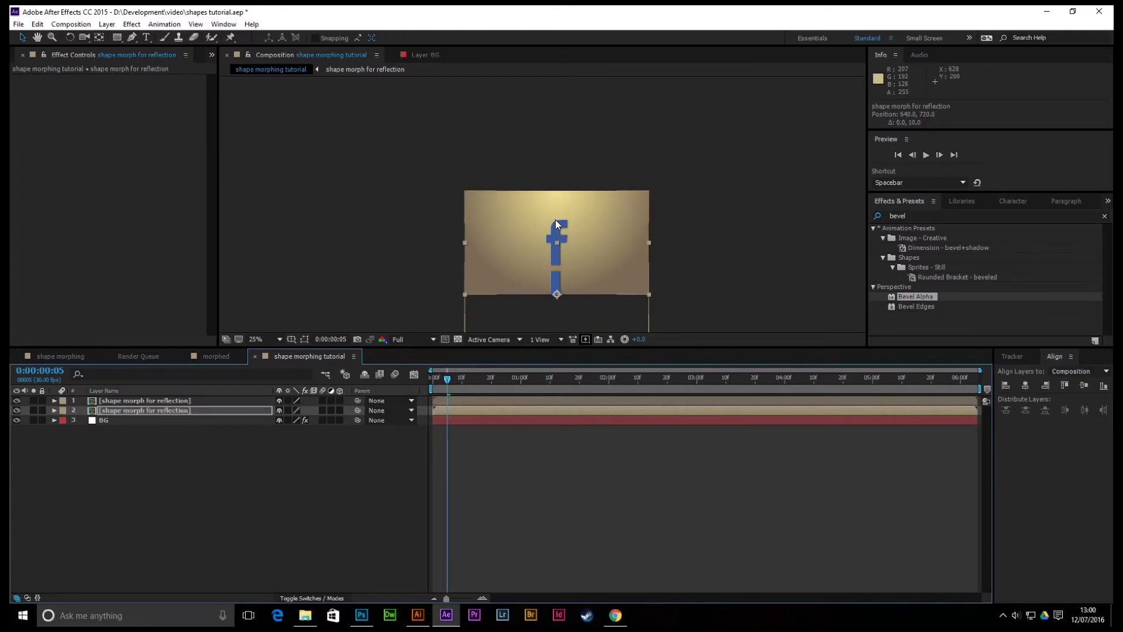
Step: Nudge the flipped layer up to position 640, 676 so it meets the base of the upright icon
scroll(606, 255, up, 4)
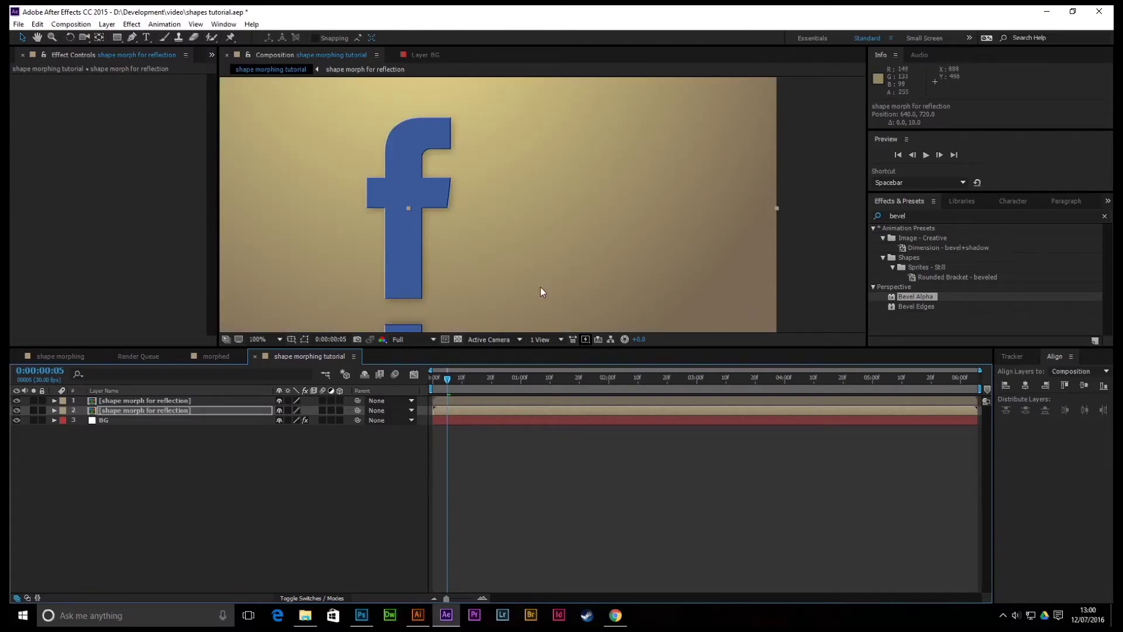
scroll(535, 286, down, 3)
scroll(604, 188, left, 3)
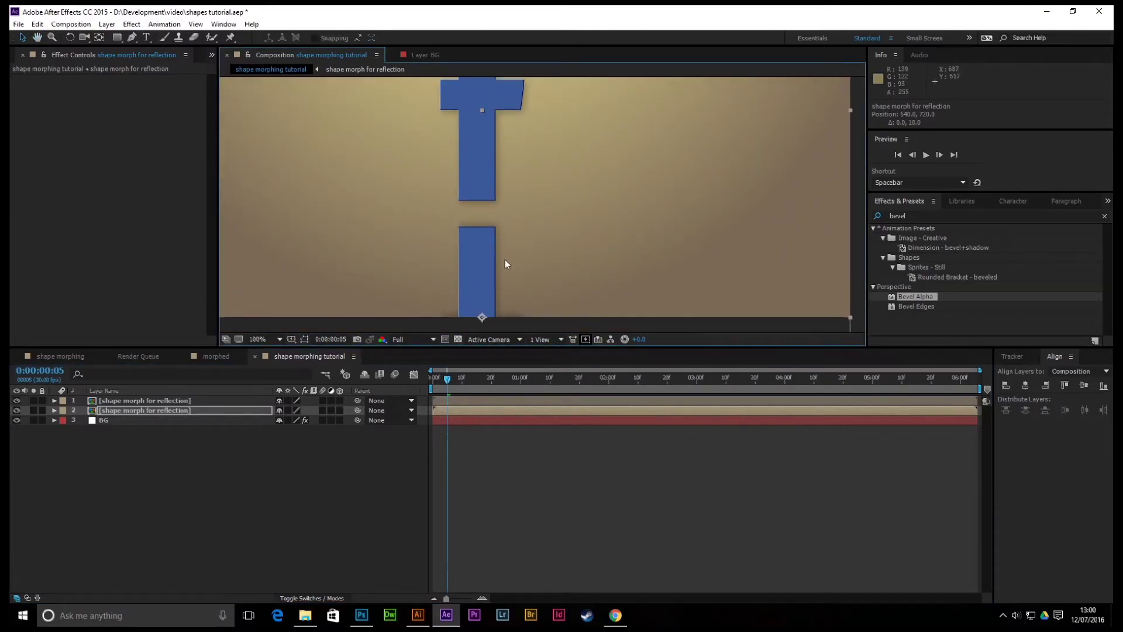
key(shift+Up)
key(shift+Up)
key(shift+Up)
key(shift+Up)
key(Up)
key(Up)
key(Up)
key(Up)
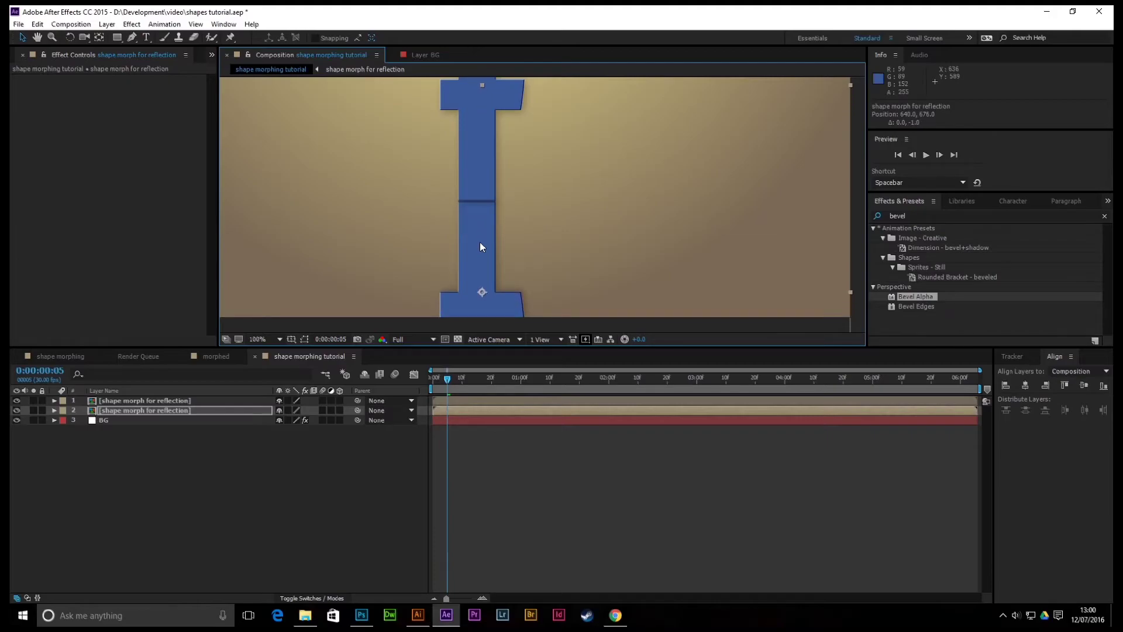
Step: Raise the upright "shape morph for reflection" layer to position 640, 310, leaving a gap above its reflection
click(148, 401)
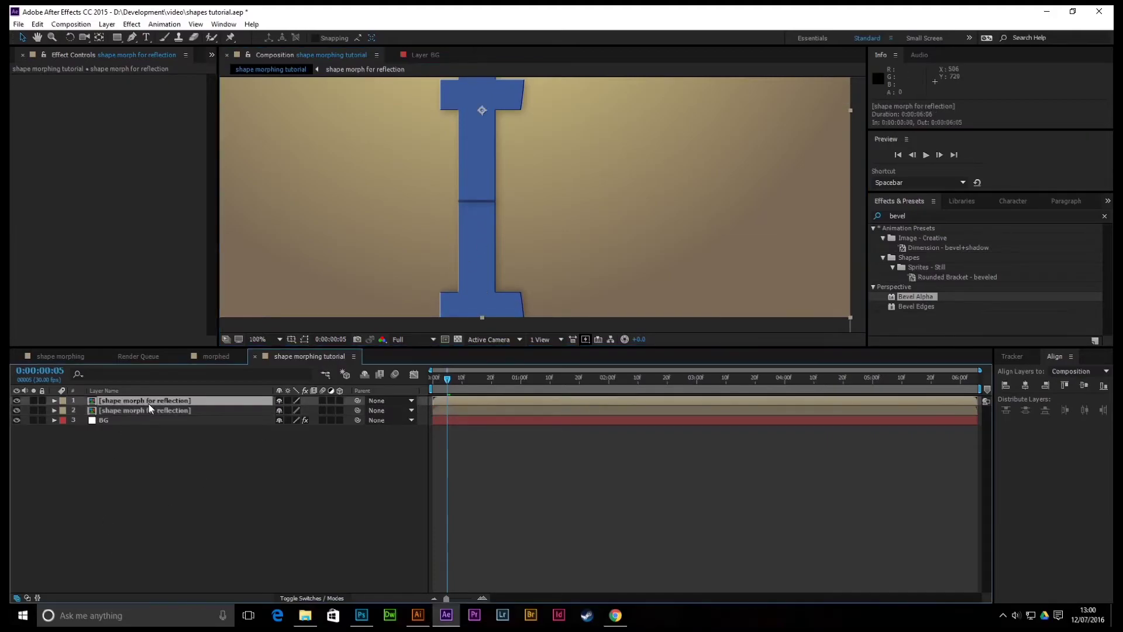
key(shift+Up)
key(shift+Up)
key(shift+Up)
key(shift+Up)
key(shift+Up)
key(shift+Up)
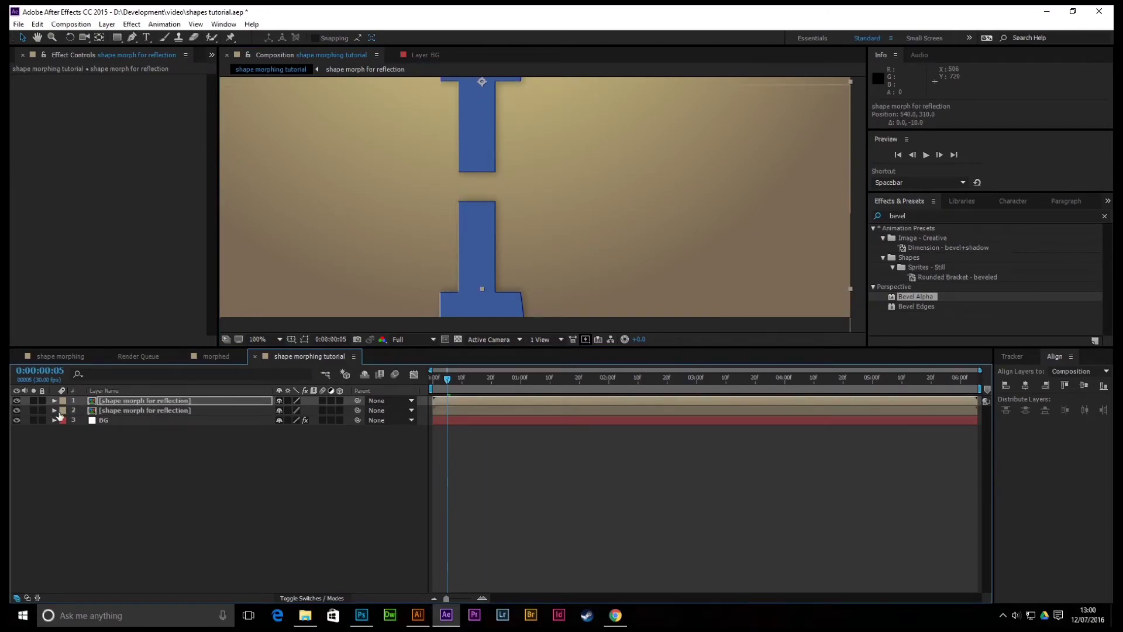
Step: Set the opacity of the flipped reflection layer to 20%
click(125, 410)
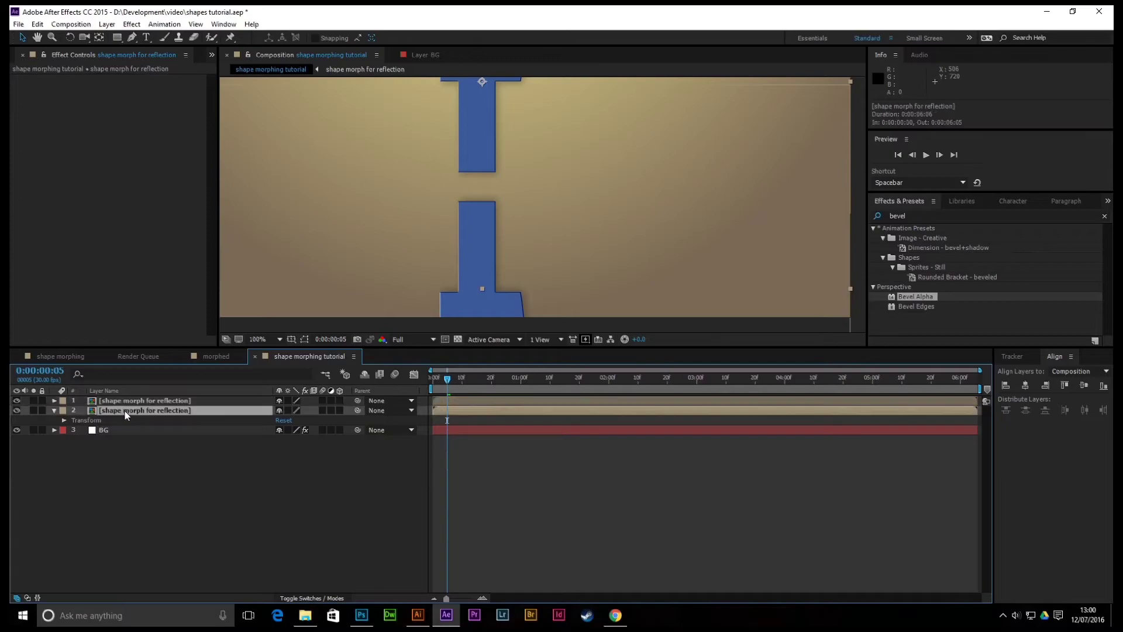
key(t)
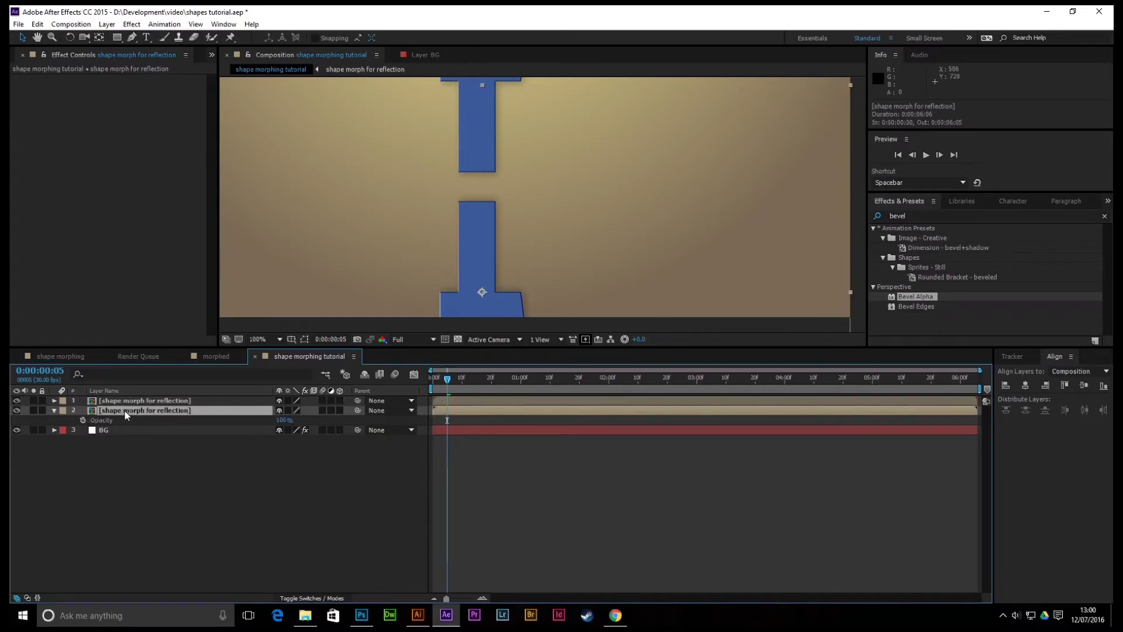
click(284, 420)
text(20)
key(Return)
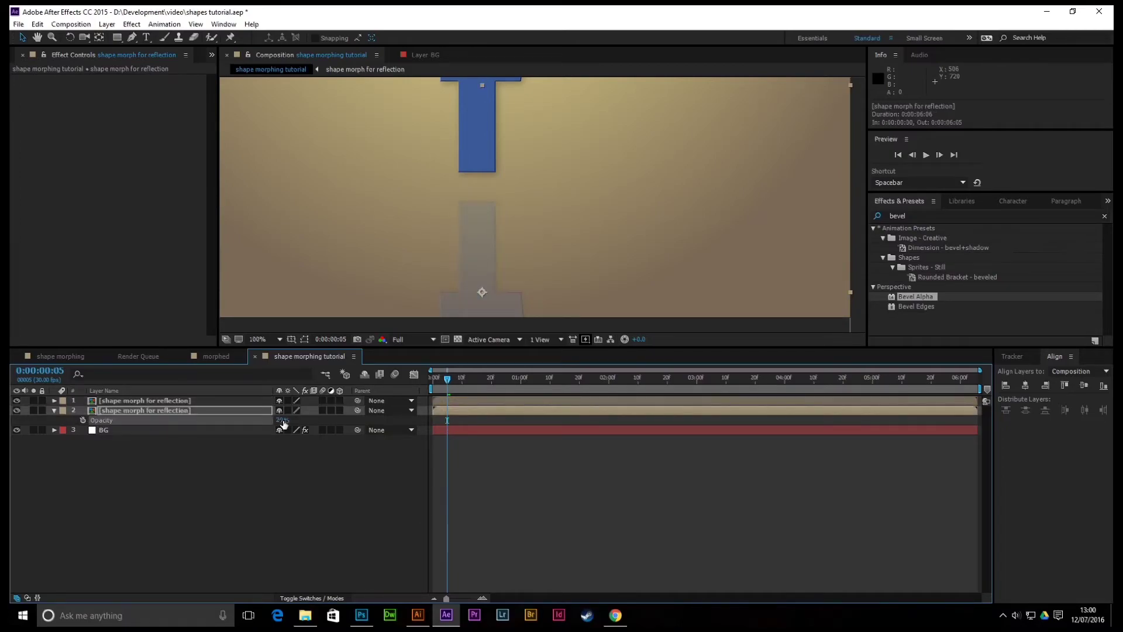
scroll(418, 241, down, 4)
scroll(416, 243, up, 4)
scroll(416, 243, down, 2)
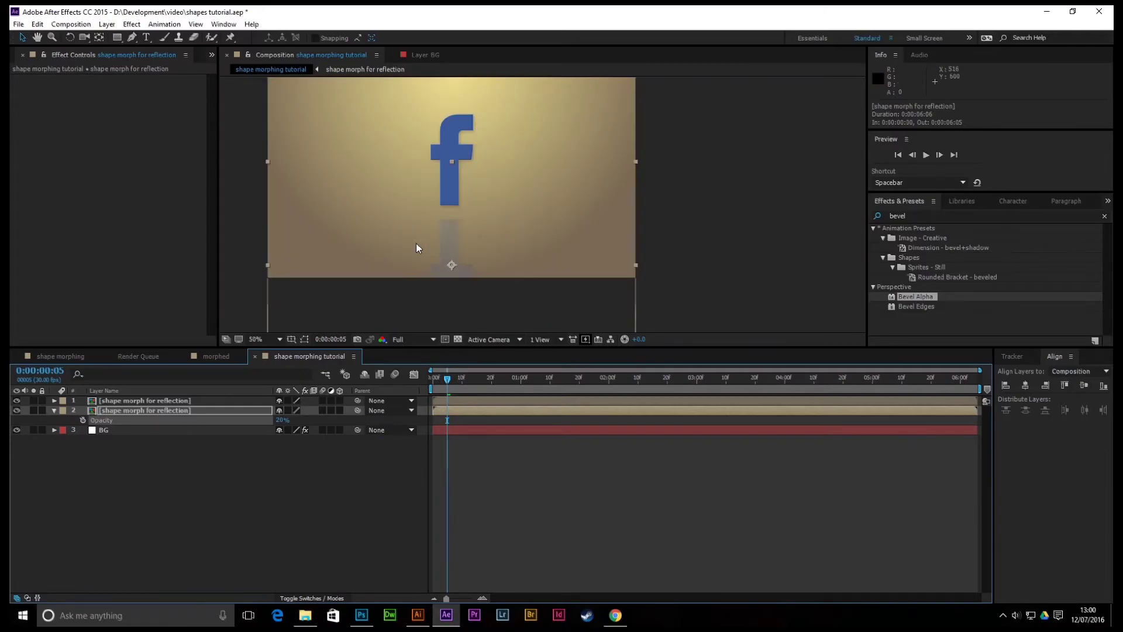
Step: Draw a wide rectangular mask on the reflection layer, reaching from above the icon to just above the composition's lower edge
click(147, 409)
click(117, 37)
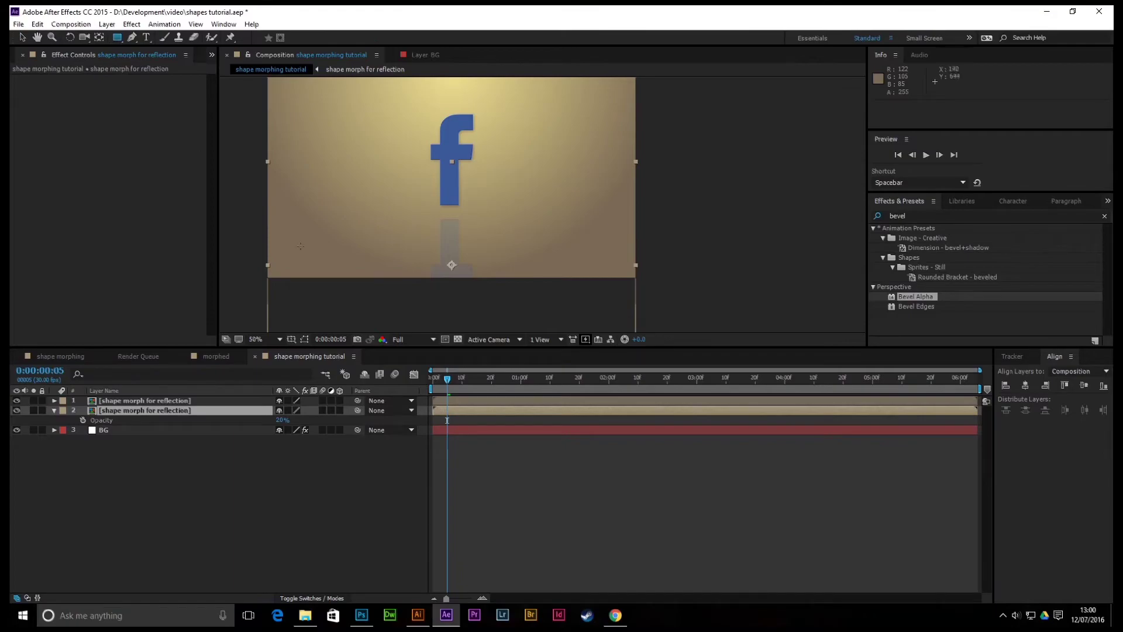
drag(252, 109, 630, 268)
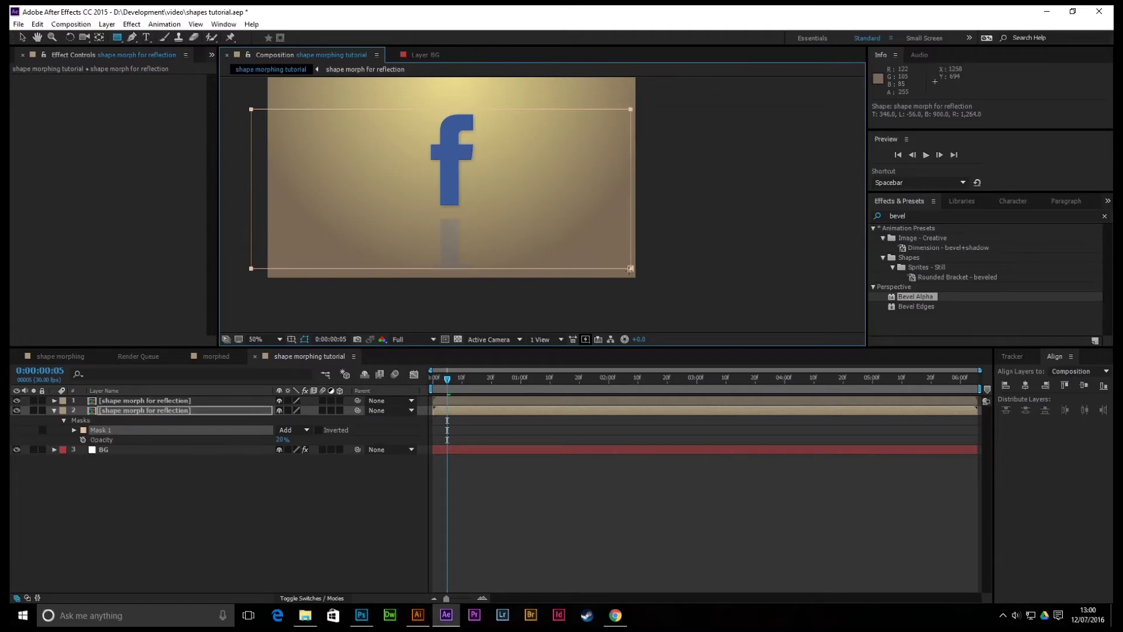
Step: Turn on keyframing for the reflection mask's Mask Feather and increase the feather strongly to fade the reflection
click(74, 430)
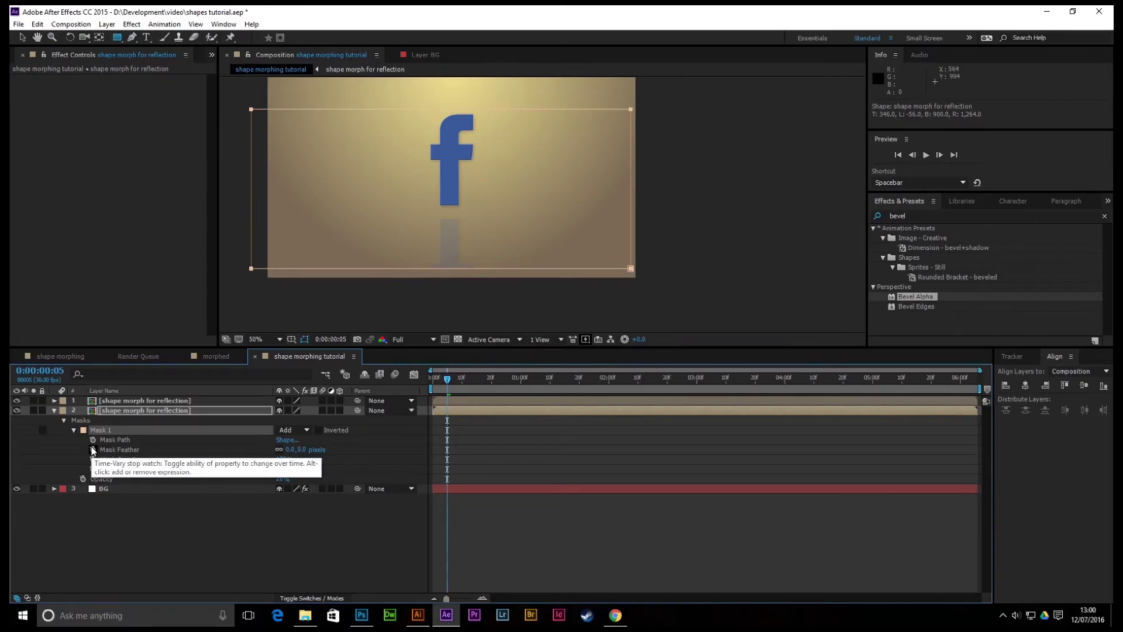
click(92, 449)
drag(287, 451, 352, 439)
drag(473, 430, 551, 406)
scroll(445, 248, up, 3)
scroll(445, 248, down, 2)
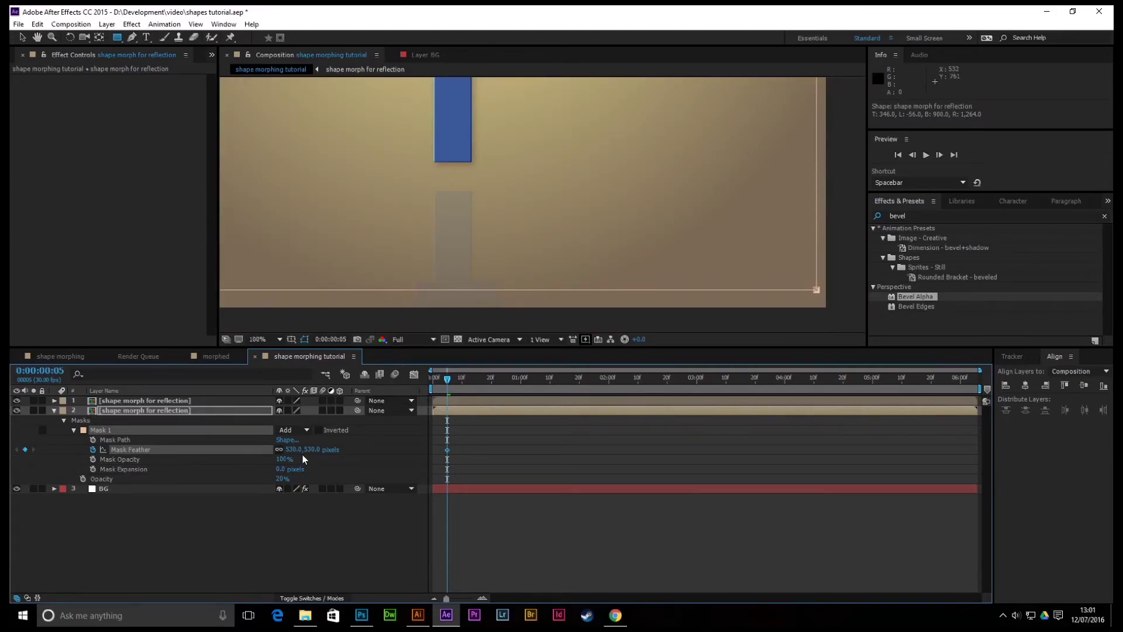
Step: Try a Mask Feather of 467 pixels with a Mask Expansion of -126 pixels on the reflection mask
drag(295, 449, 638, 449)
drag(877, 428, 279, 435)
click(280, 468)
drag(279, 468, 204, 463)
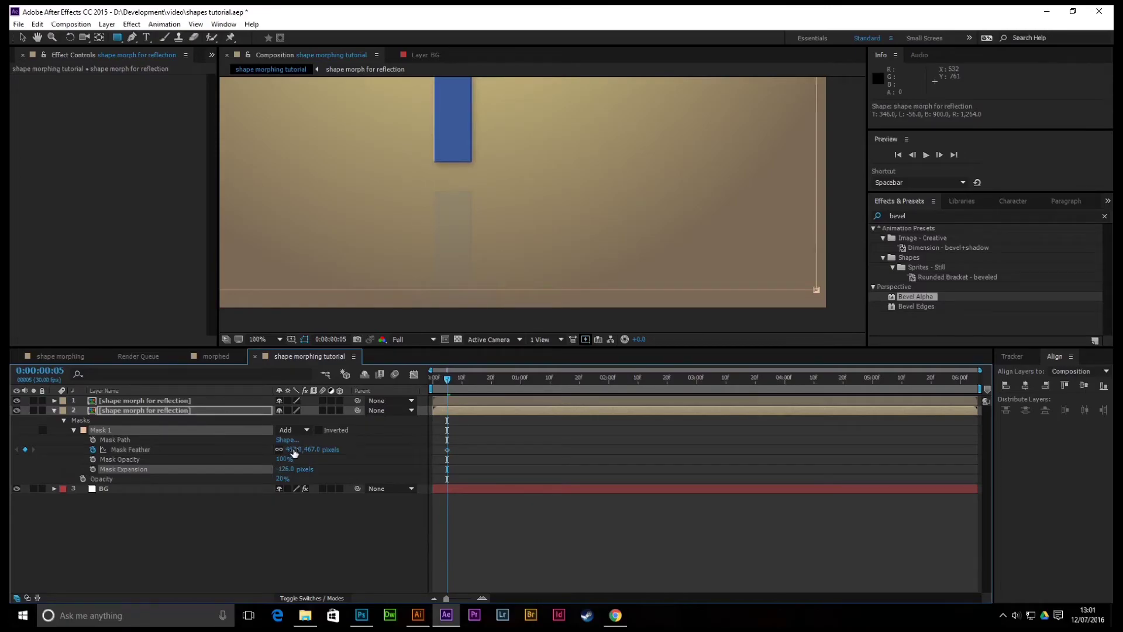
Step: Set the reflection mask's feather to 67 pixels and its expansion to -53 pixels
drag(291, 449, 440, 448)
drag(124, 451, 285, 440)
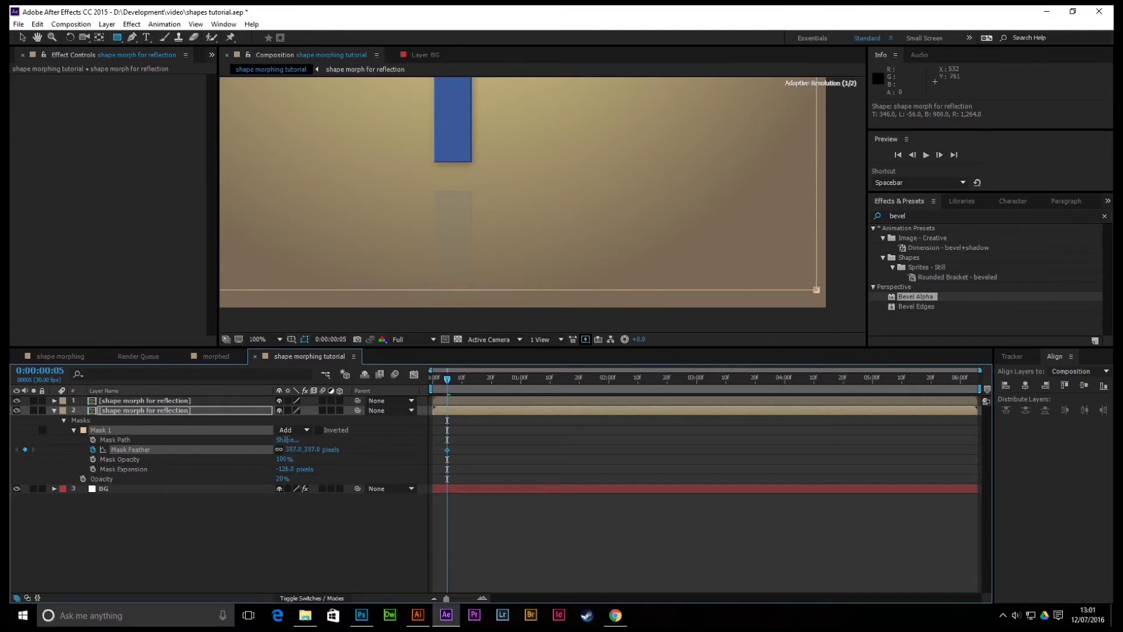
drag(457, 429, 301, 430)
drag(143, 461, 109, 462)
drag(289, 469, 321, 459)
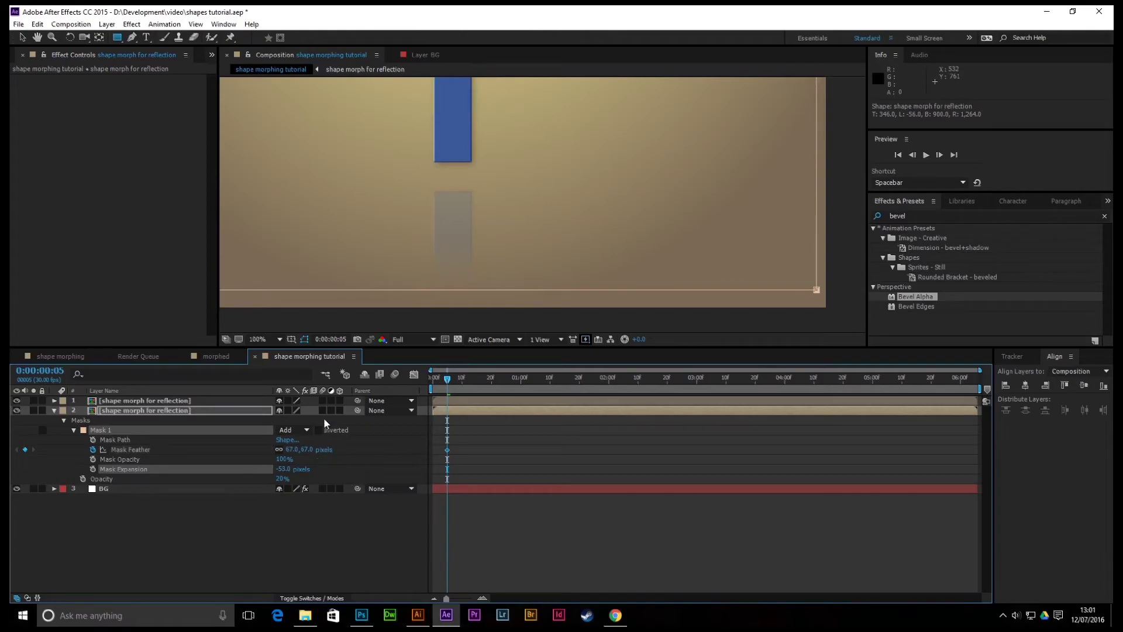
Step: Preview the whole morph at Fit magnification and scrub to about 0:00:04:26 to examine the faded reflection
scroll(465, 185, down, 4)
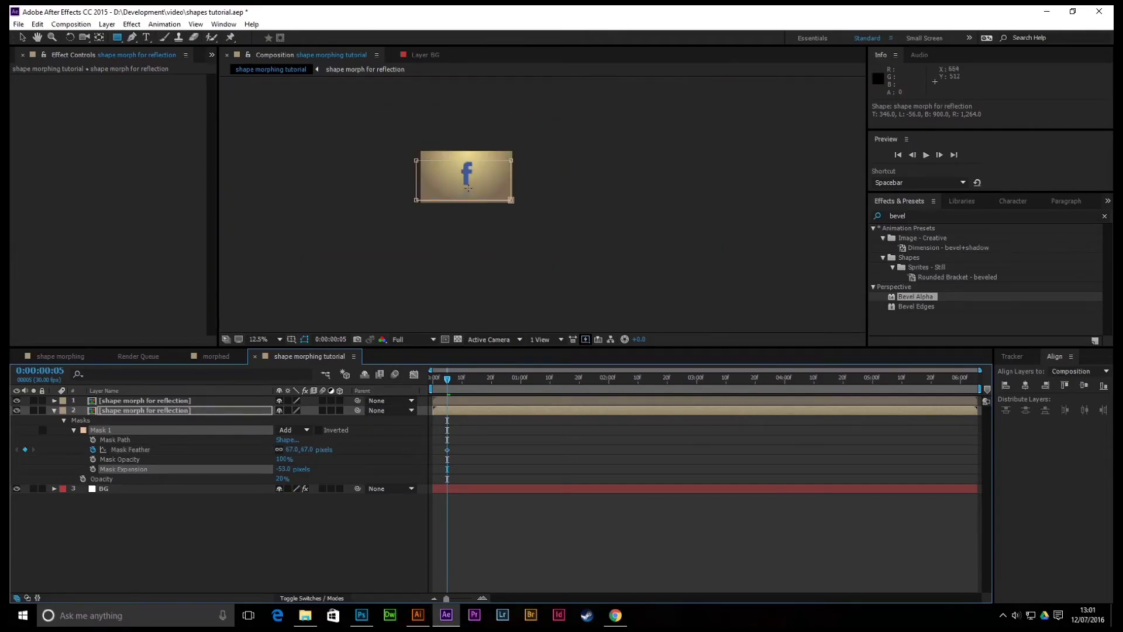
scroll(475, 146, up, 3)
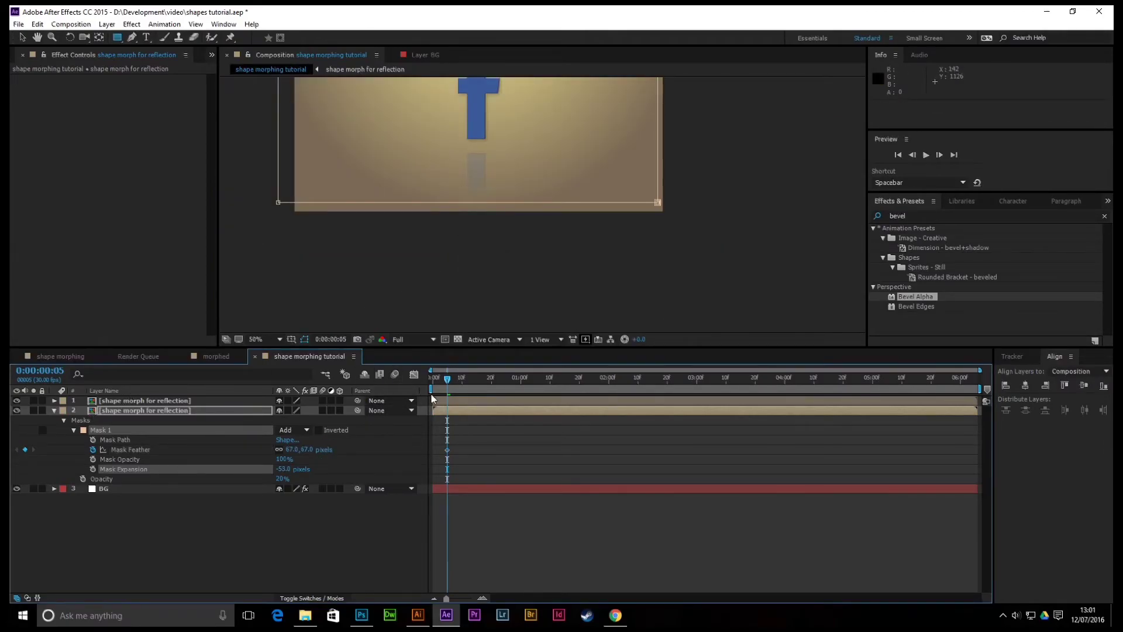
key(space)
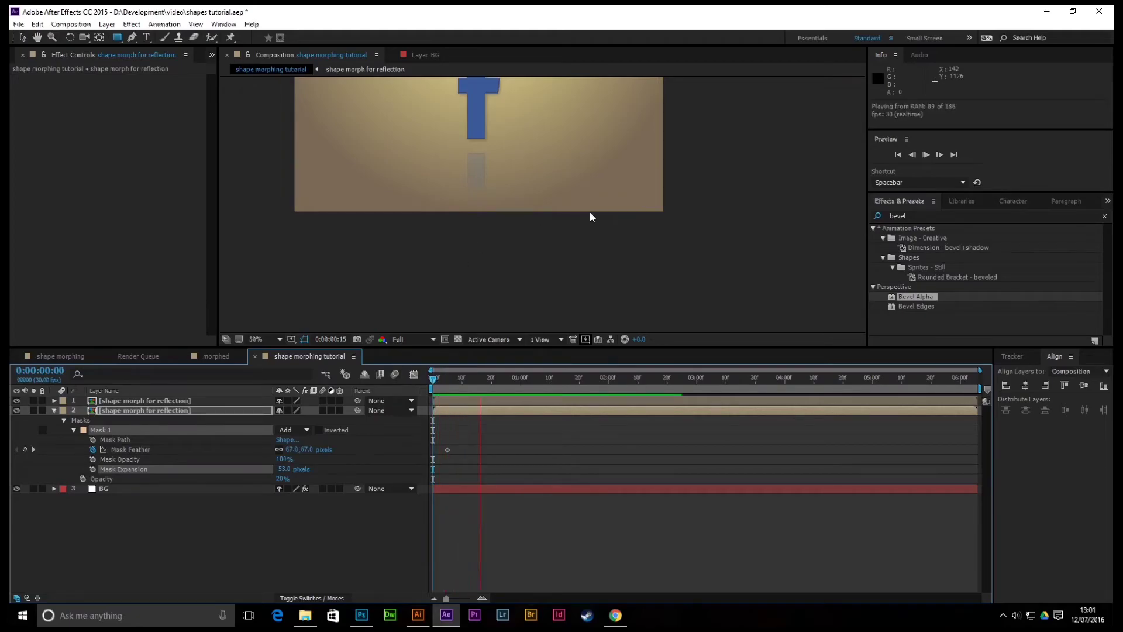
scroll(631, 211, up, 2)
scroll(626, 218, down, 3)
click(256, 339)
click(273, 353)
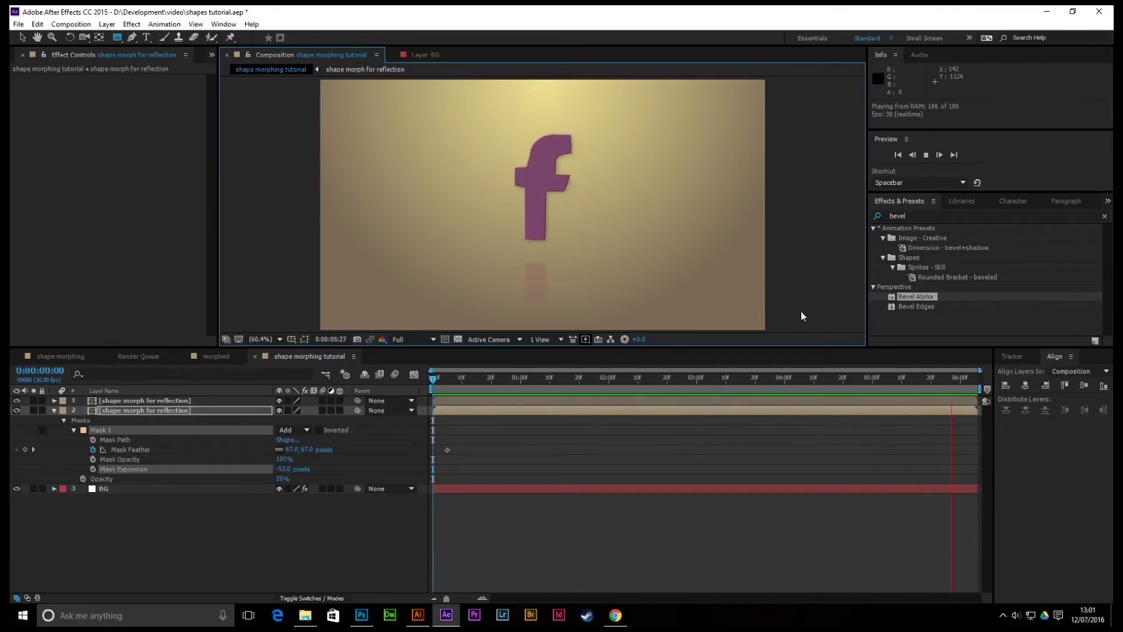
key(space)
click(409, 385)
key(space)
drag(636, 377, 864, 408)
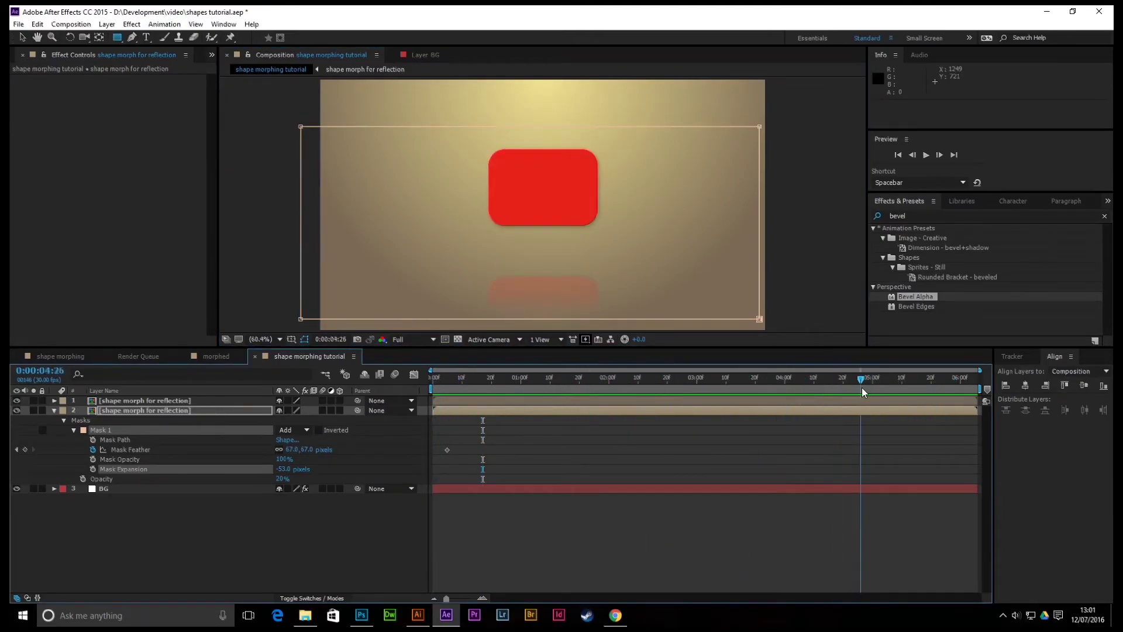
Step: Collapse the Mask 1 properties of the reflection layer
click(74, 429)
click(73, 430)
click(73, 429)
click(80, 422)
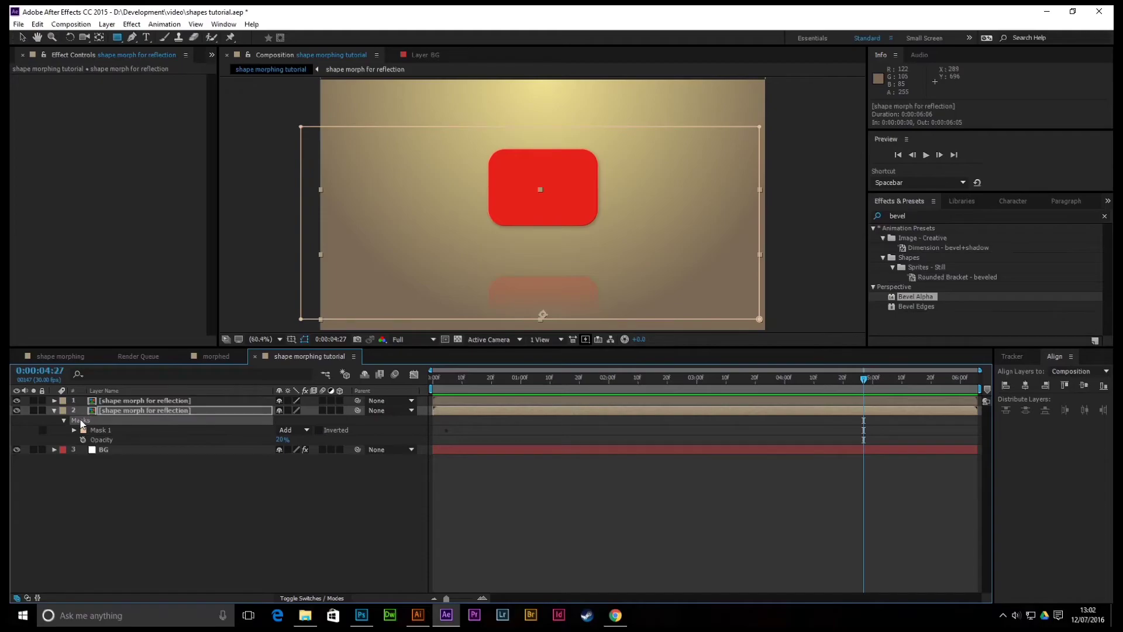
right_click(81, 420)
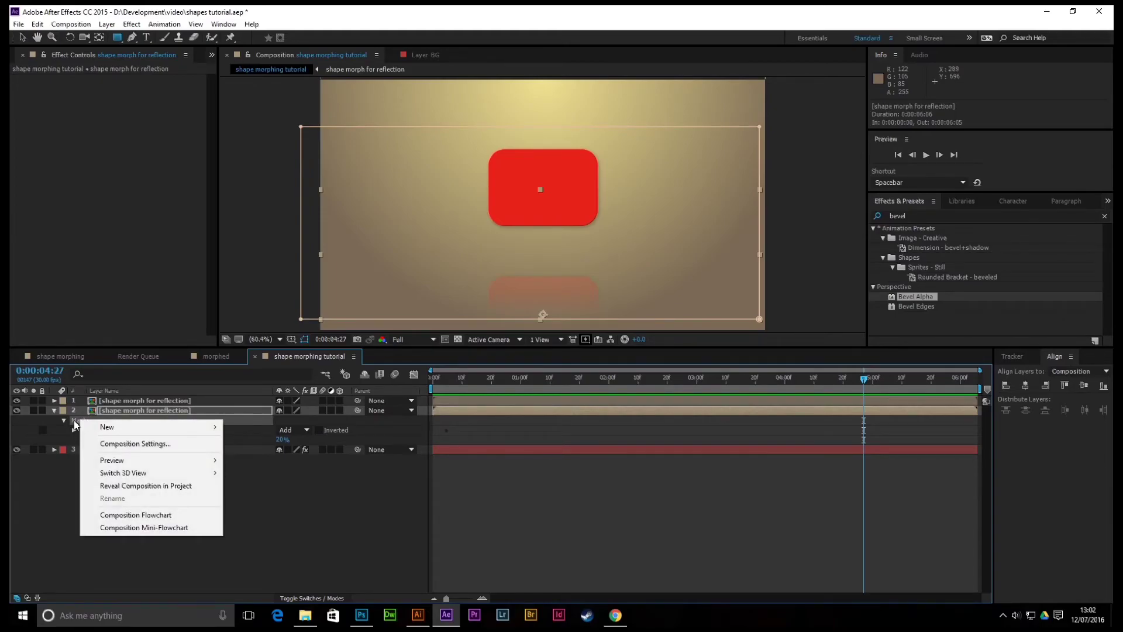
mouse_move(109, 430)
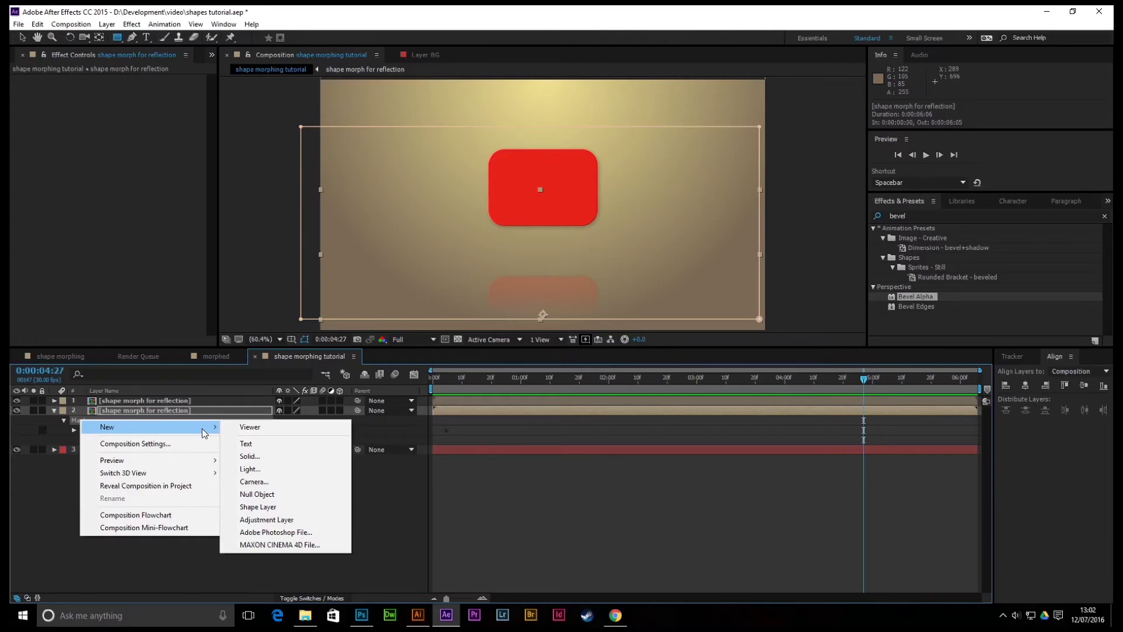
click(118, 411)
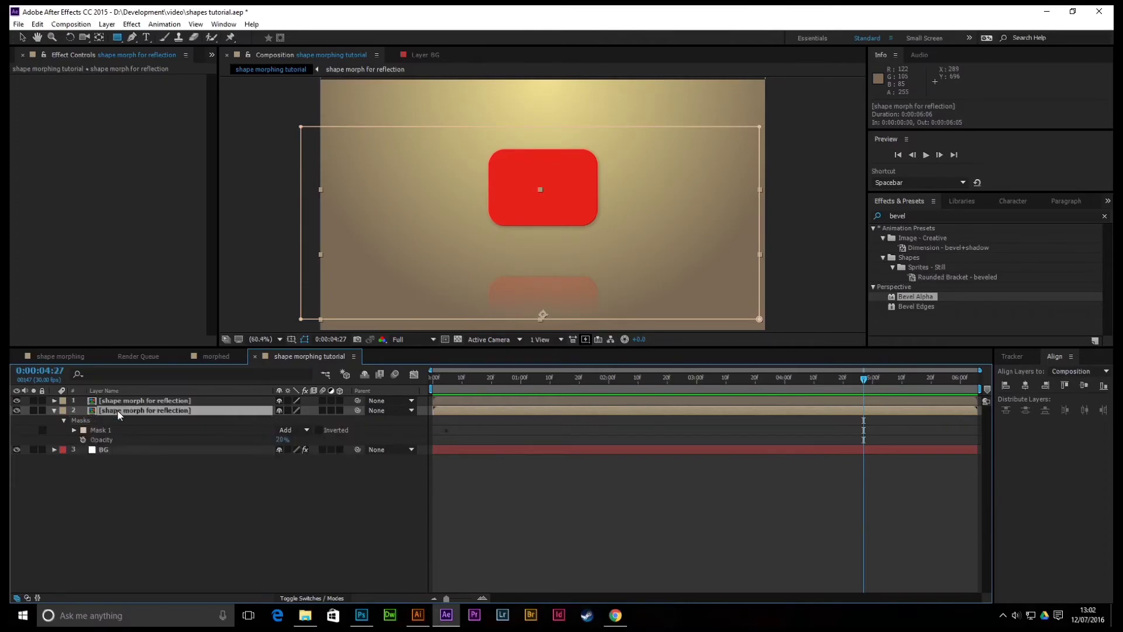
Step: Open the "shape morph for reflection" composition and examine the shape morph layer's keyframes and effects at 0:00:04:01
double_click(118, 411)
drag(441, 388, 746, 394)
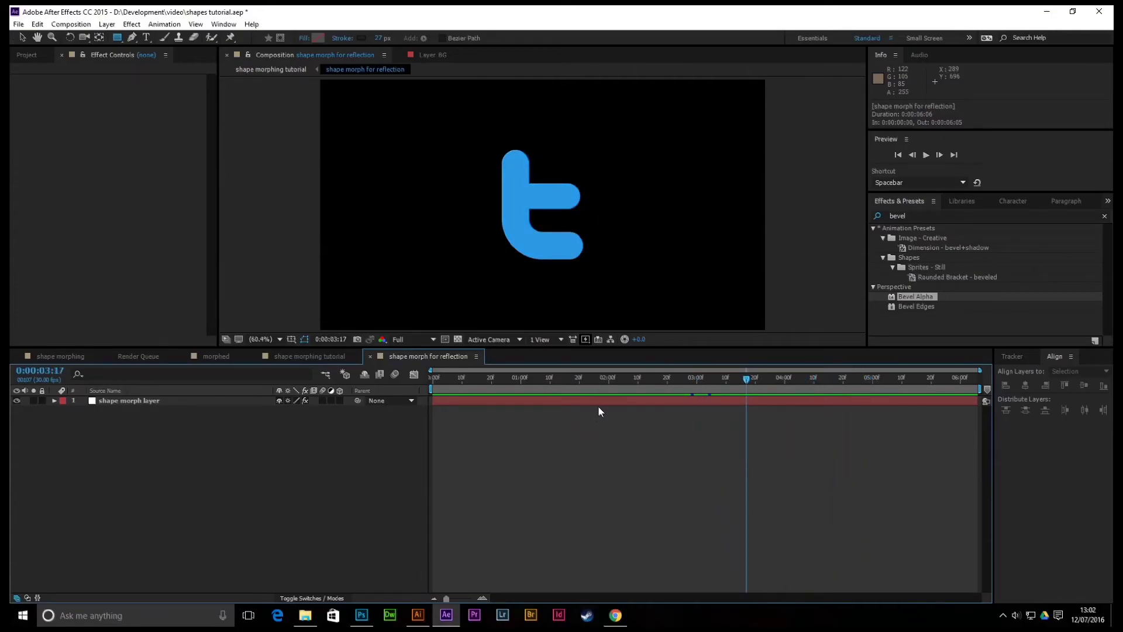
key(u)
drag(754, 381, 788, 398)
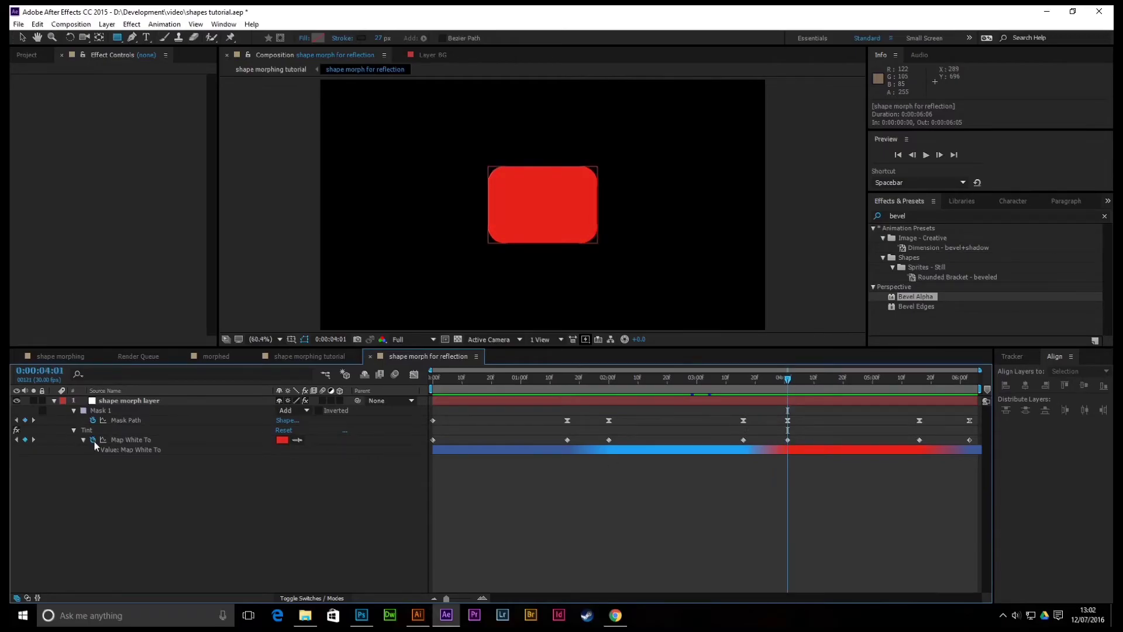
click(114, 401)
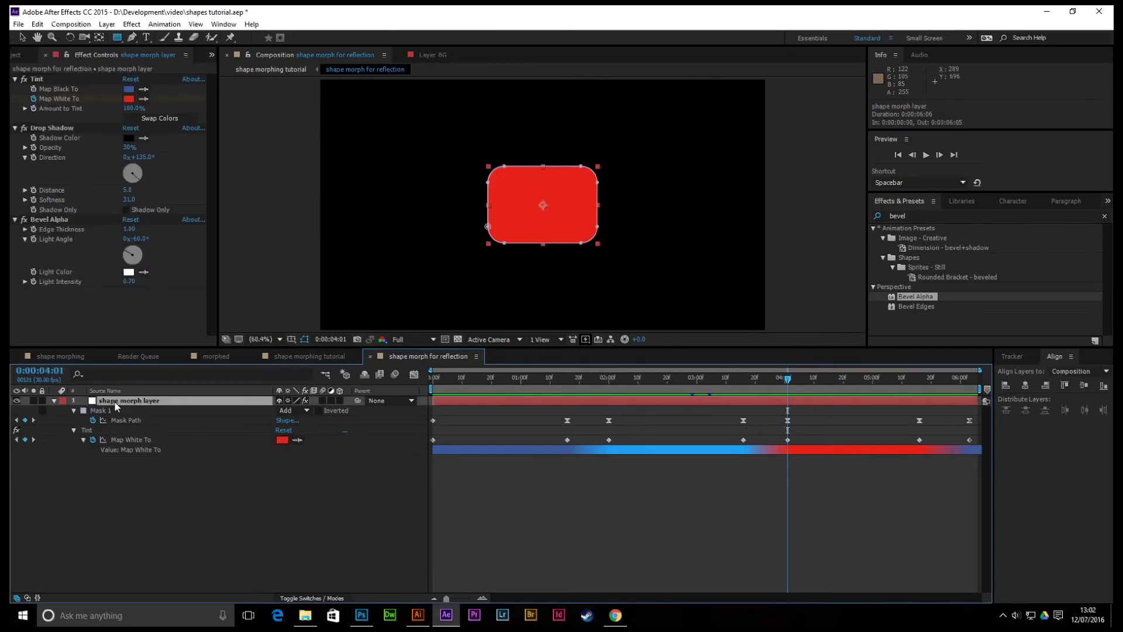
Step: Add a second mask to the shape morph layer, expand its properties and select its Mask Path
right_click(114, 402)
mouse_move(185, 161)
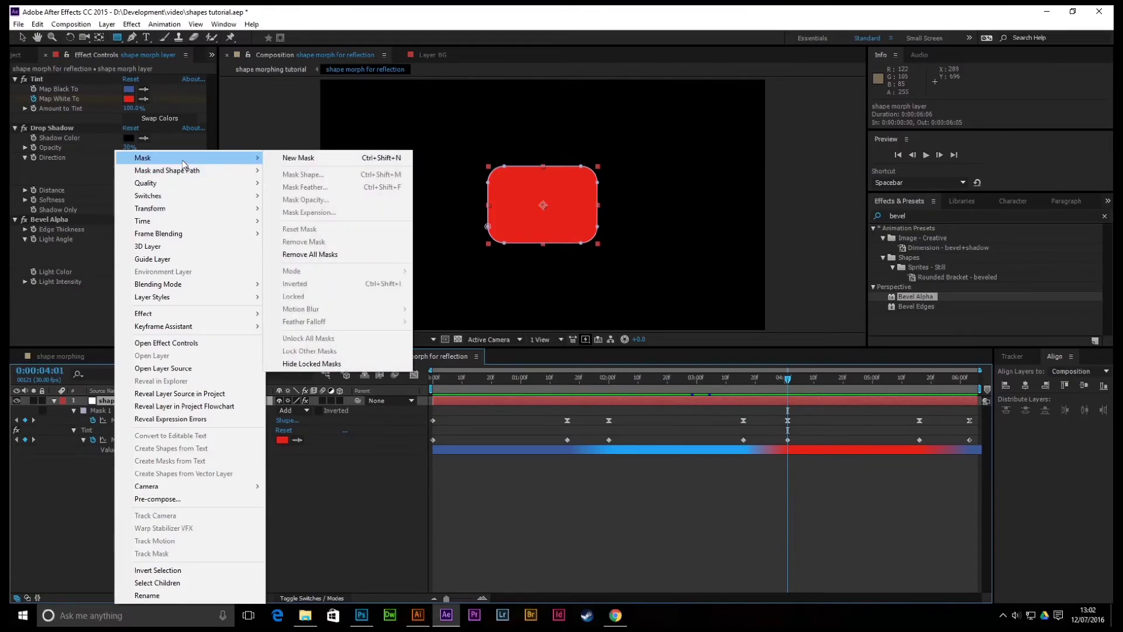
click(302, 162)
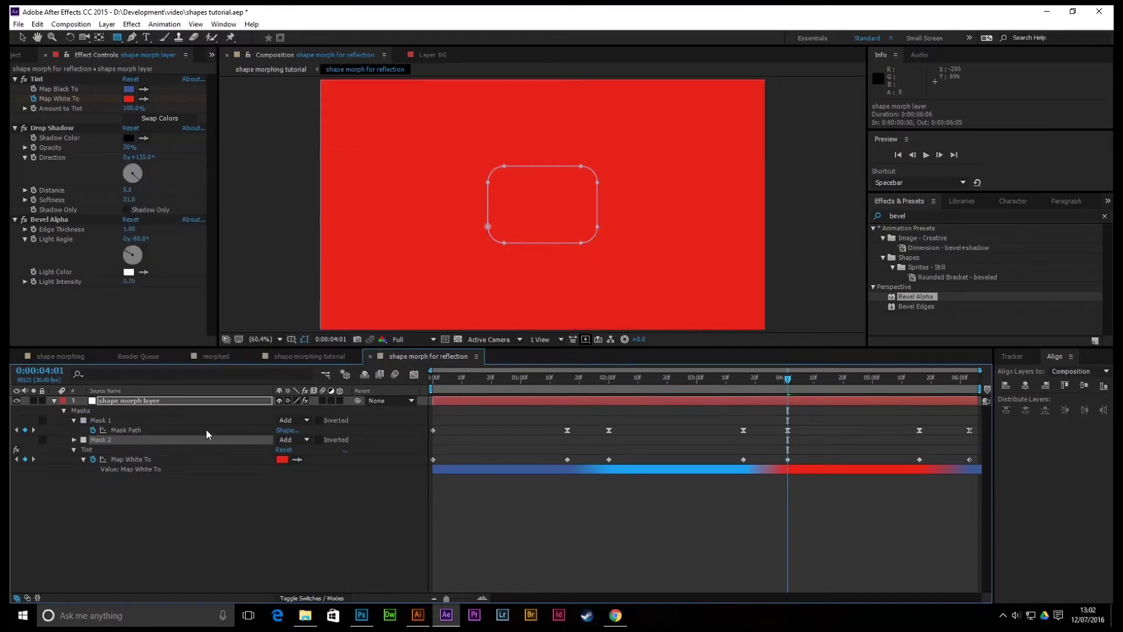
click(74, 440)
click(115, 449)
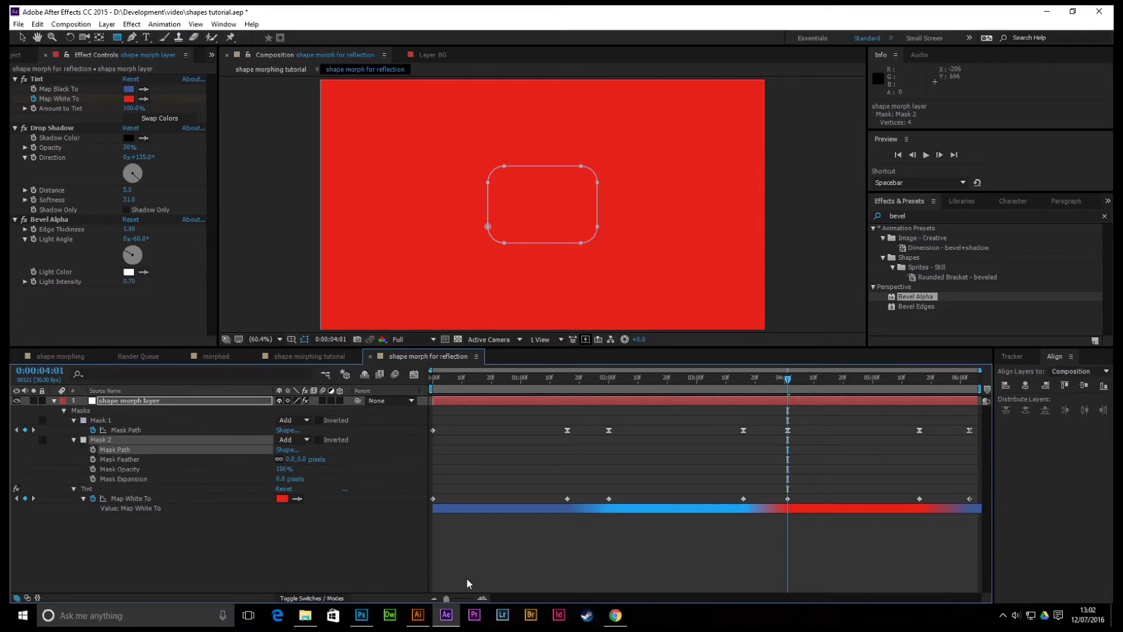
Step: Copy the YouTube icon's play triangle from Illustrator, paste it into Mask 2's path in After Effects and set the mask mode to Subtract
click(418, 614)
click(531, 500)
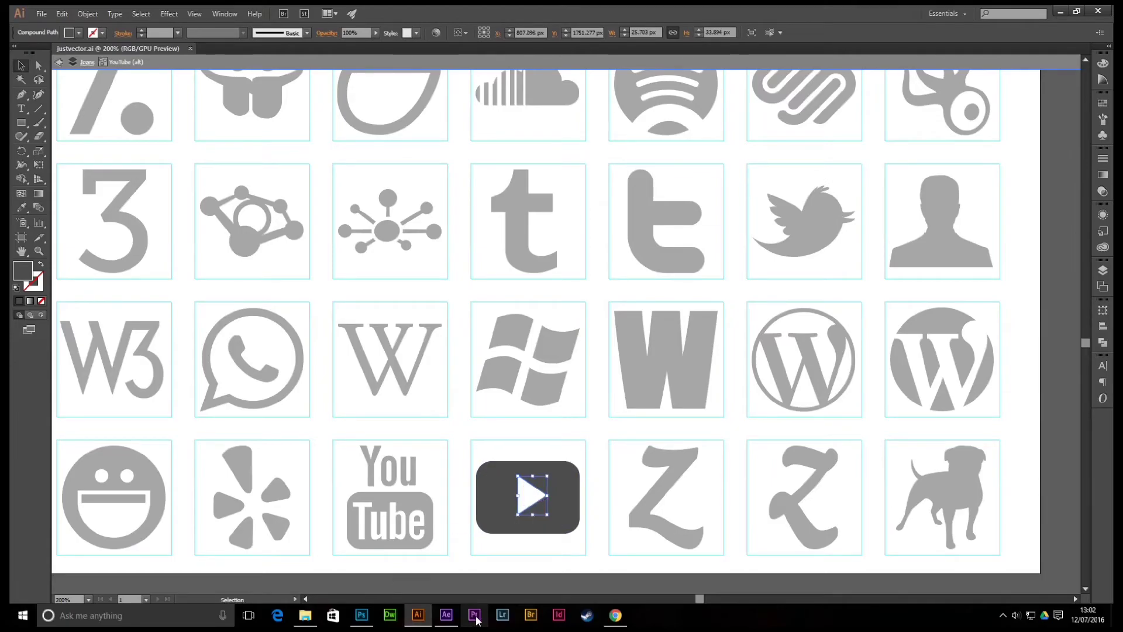
click(447, 614)
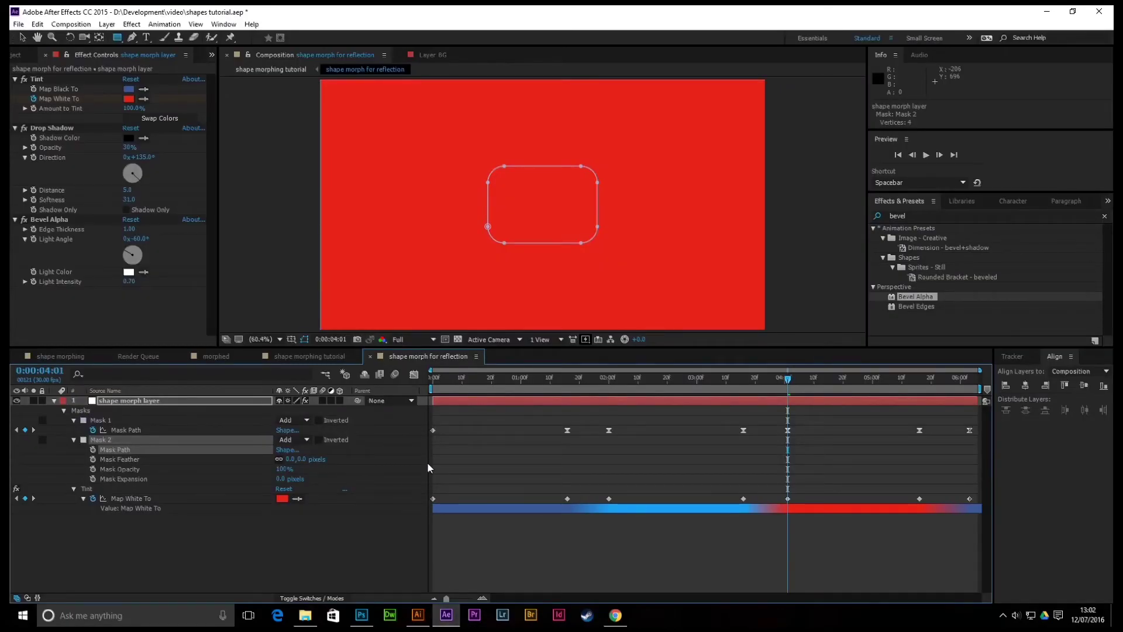
key(ctrl+v)
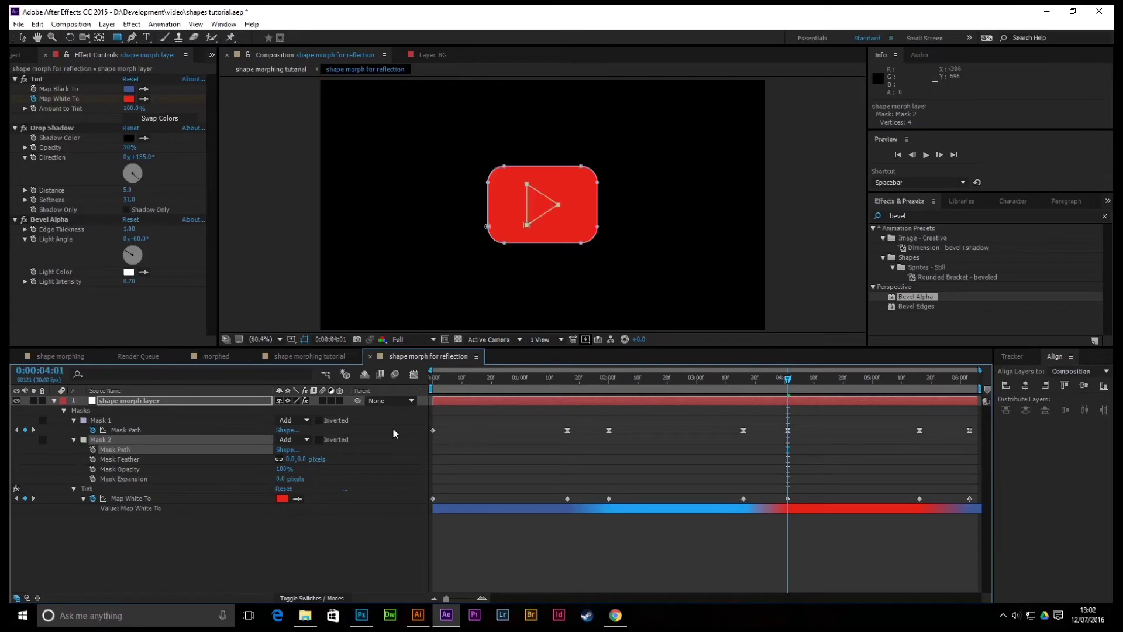
click(306, 442)
click(316, 480)
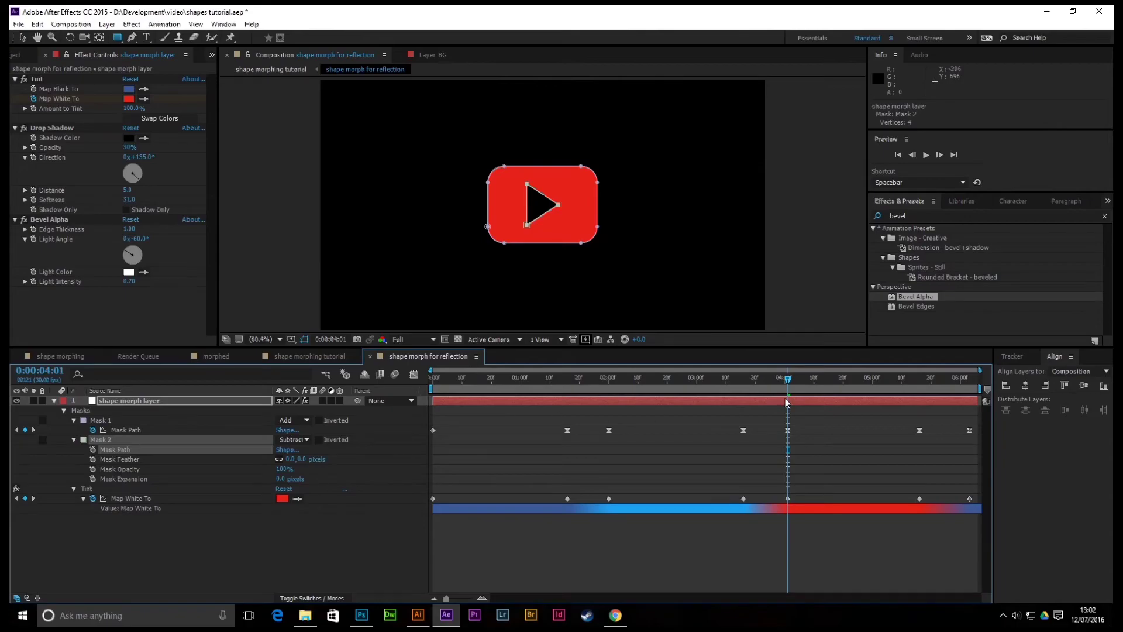
Step: Keyframe Mask 2's expansion at 0 pixels at 0:00:04:01 and at a negative value at 0:00:03:16 so the triangle grows open
drag(728, 392, 788, 397)
click(92, 479)
drag(789, 384, 743, 383)
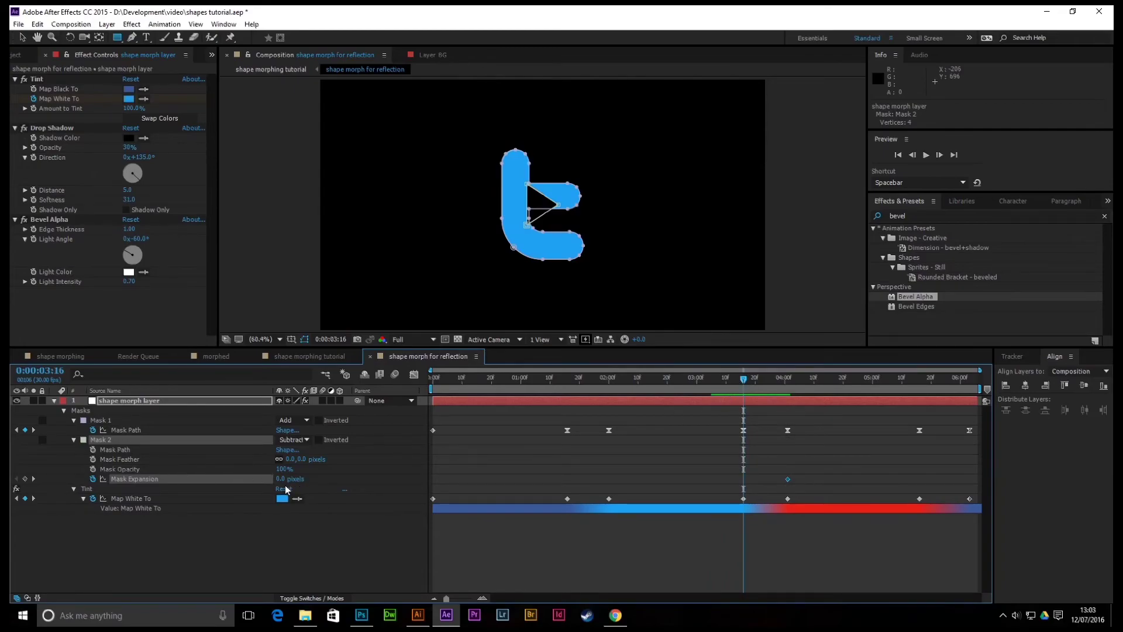
drag(281, 478, 274, 479)
drag(744, 382, 787, 423)
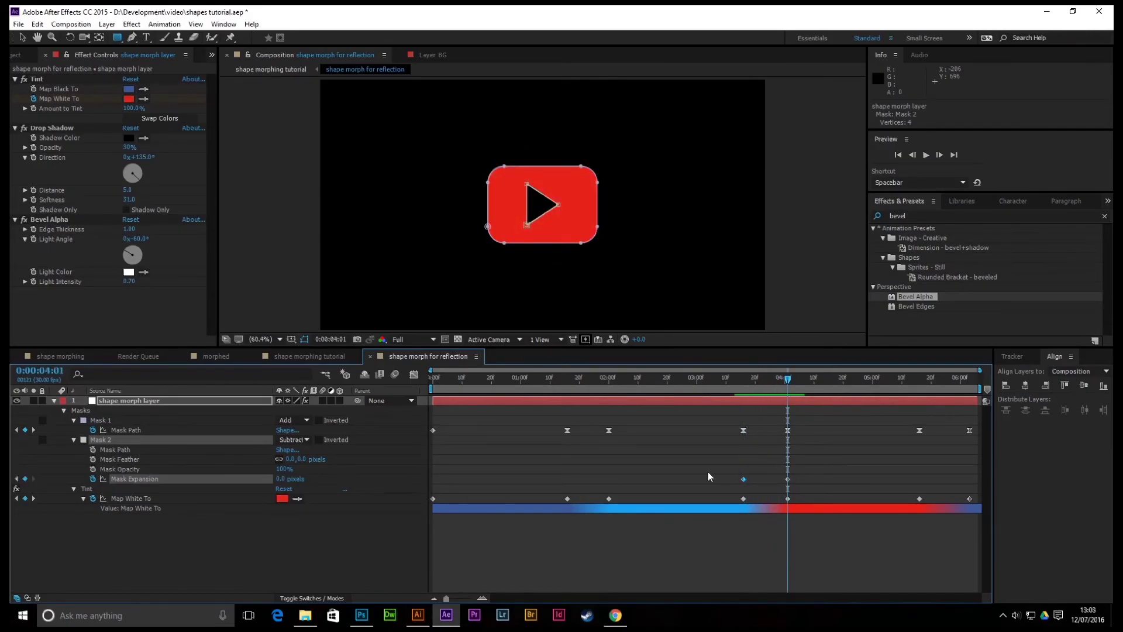
drag(799, 475, 717, 487)
drag(792, 405, 795, 432)
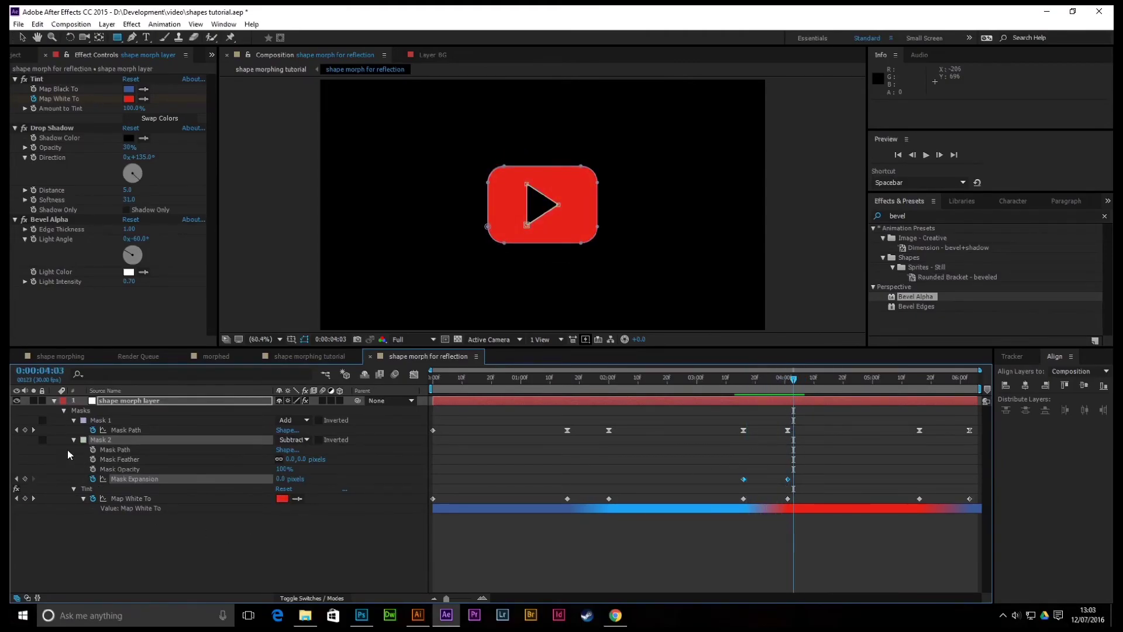
Step: Collapse the shape morph layer's mask and effect properties in the timeline
click(64, 411)
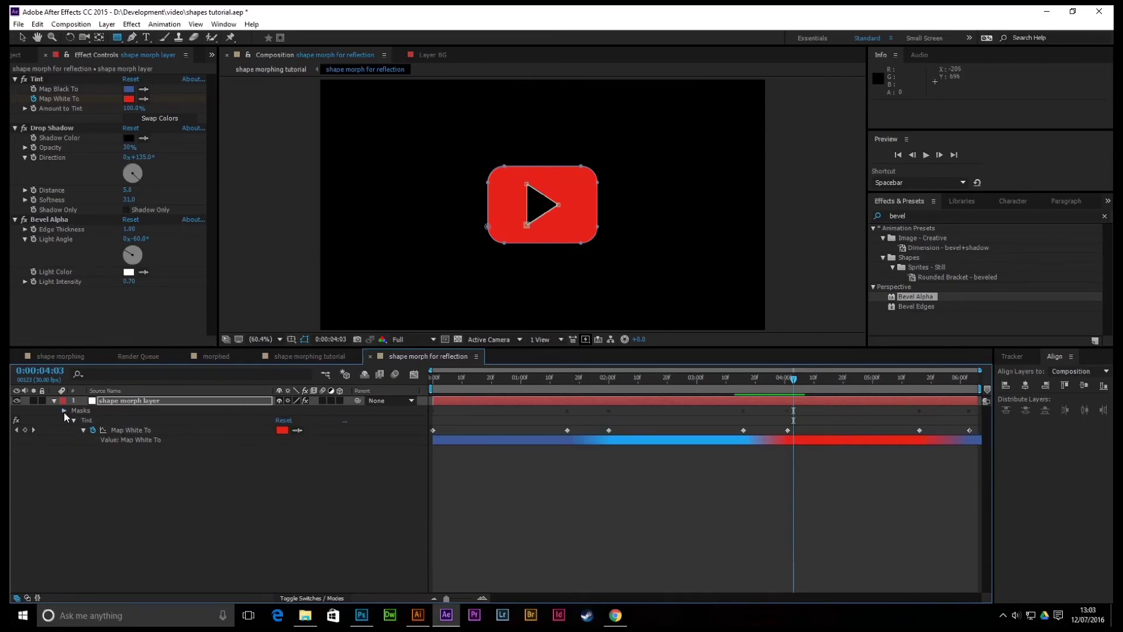
click(64, 411)
click(64, 411)
click(54, 401)
Step: Create a white solid 50 pixels wide and 50 pixels high in the shape morph for reflection composition
click(111, 401)
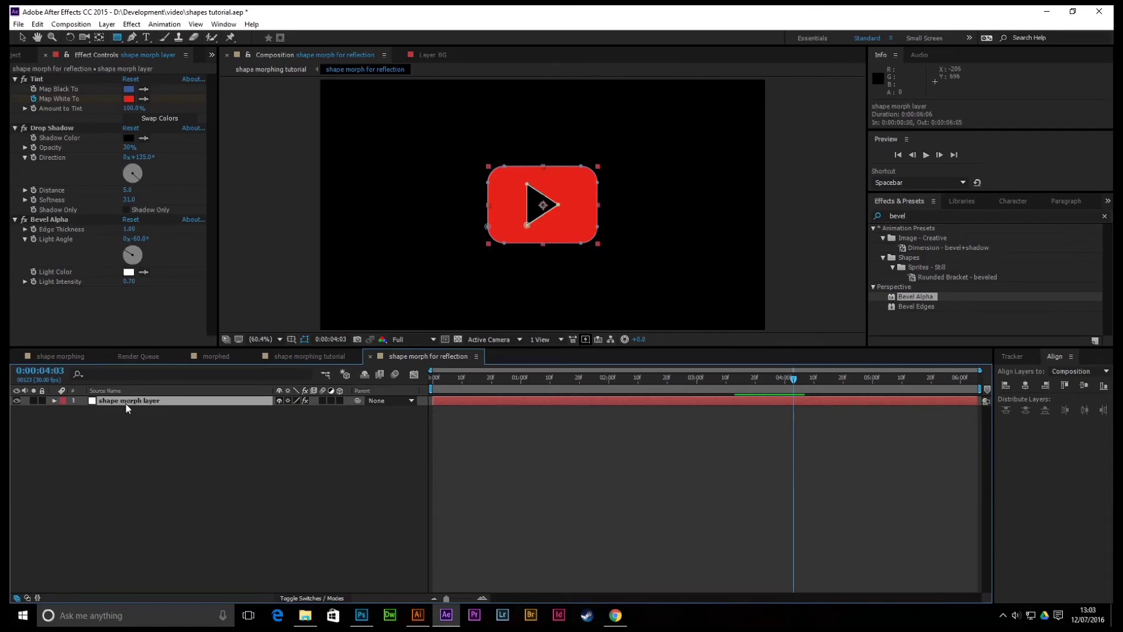
key(ctrl+y)
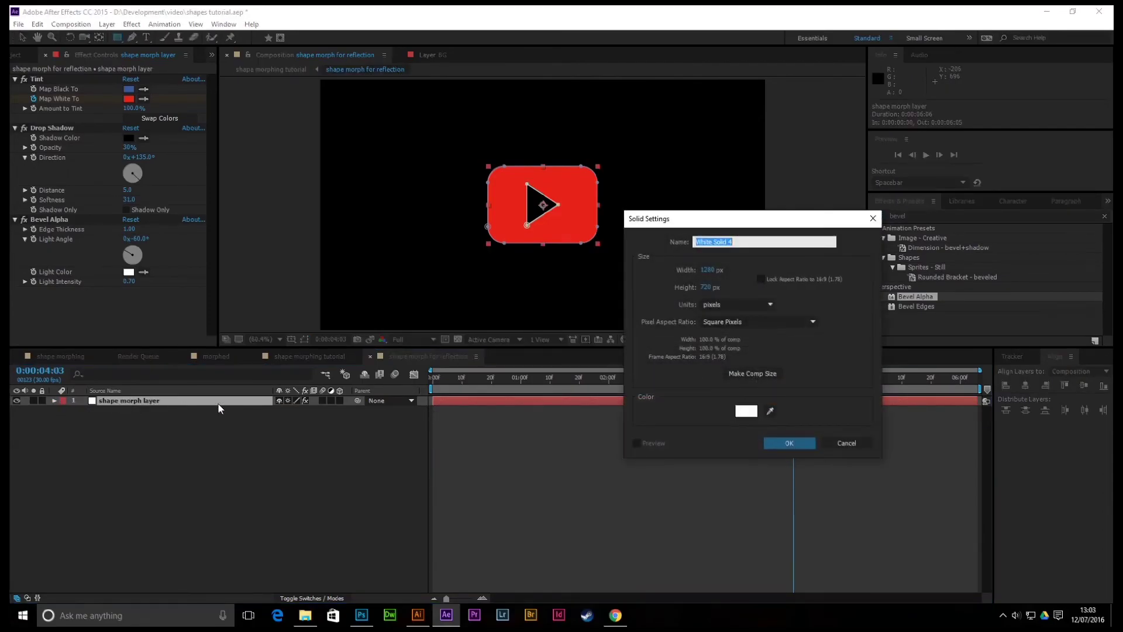
click(709, 272)
text(50)
key(Tab)
text(50)
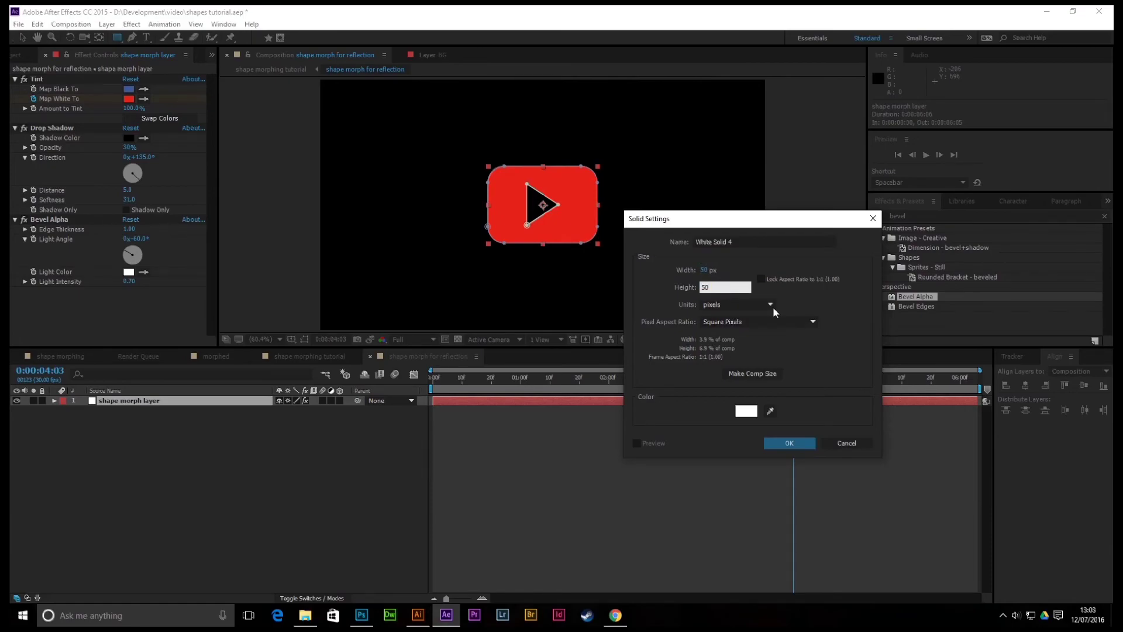
click(784, 441)
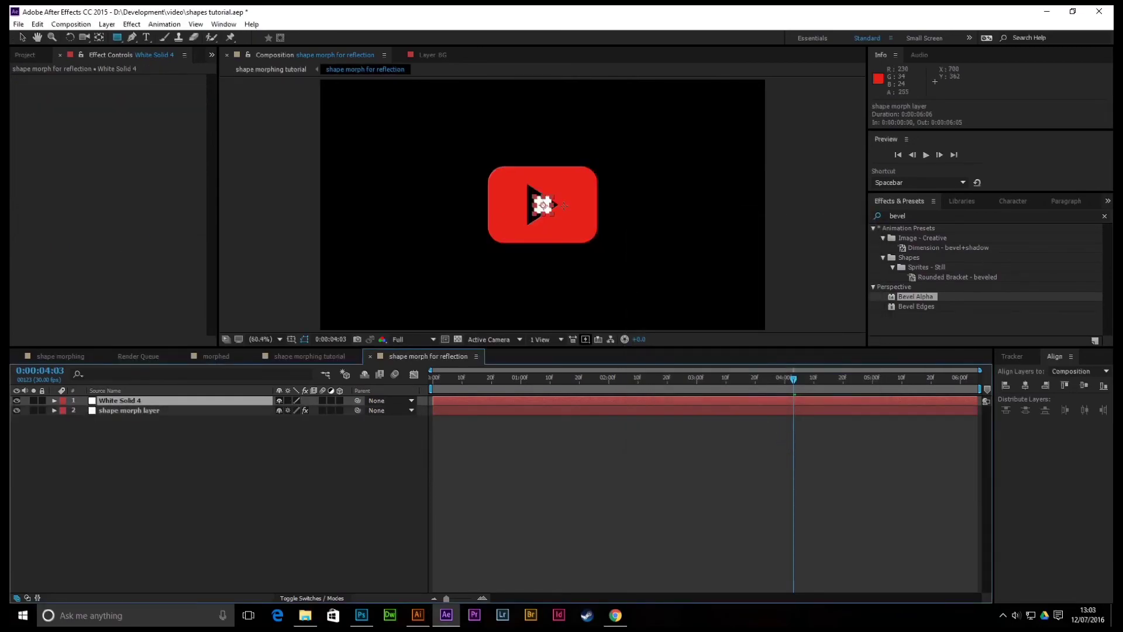
Step: Scale the white solid to about 193% by 239% to cover the play triangle and place it beneath the shape morph layer
click(24, 37)
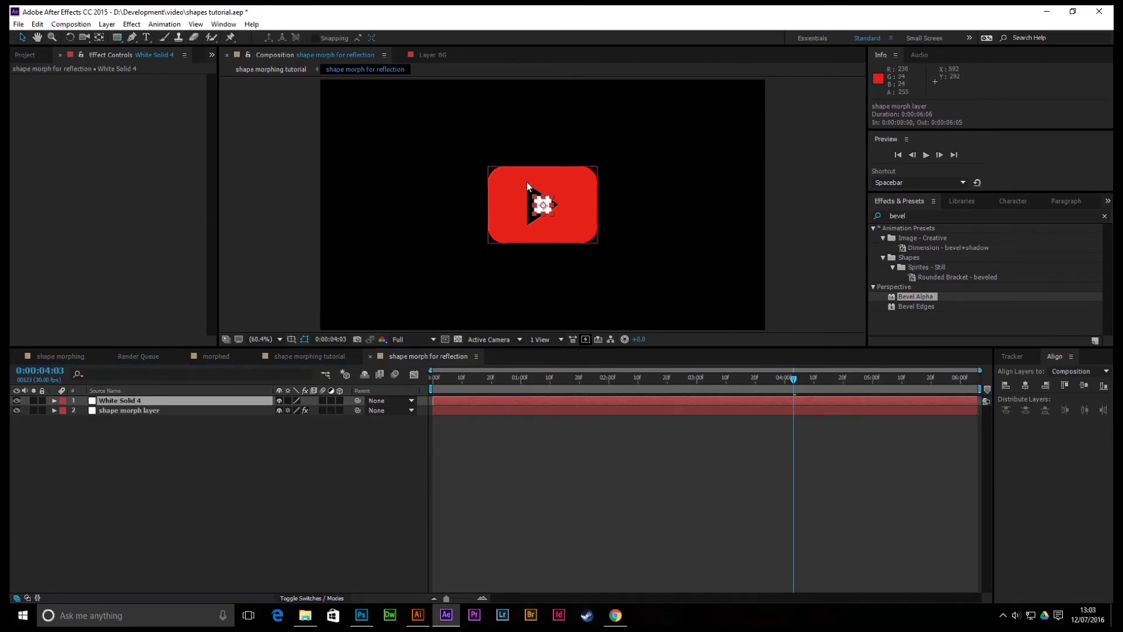
drag(550, 215, 541, 187)
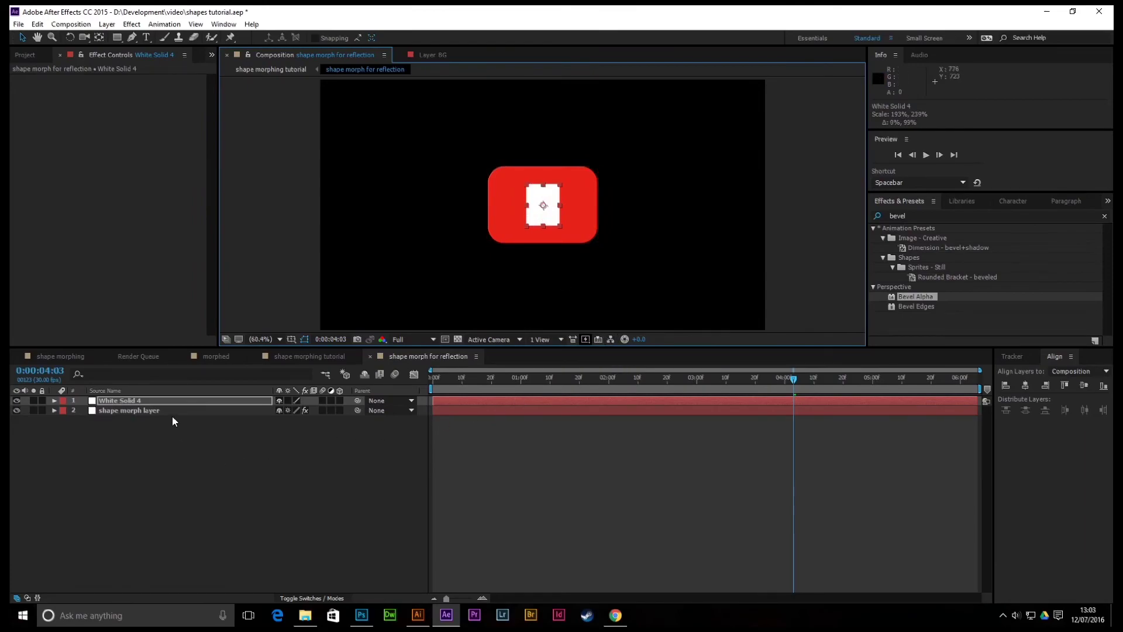
click(123, 402)
key(ctrl+[)
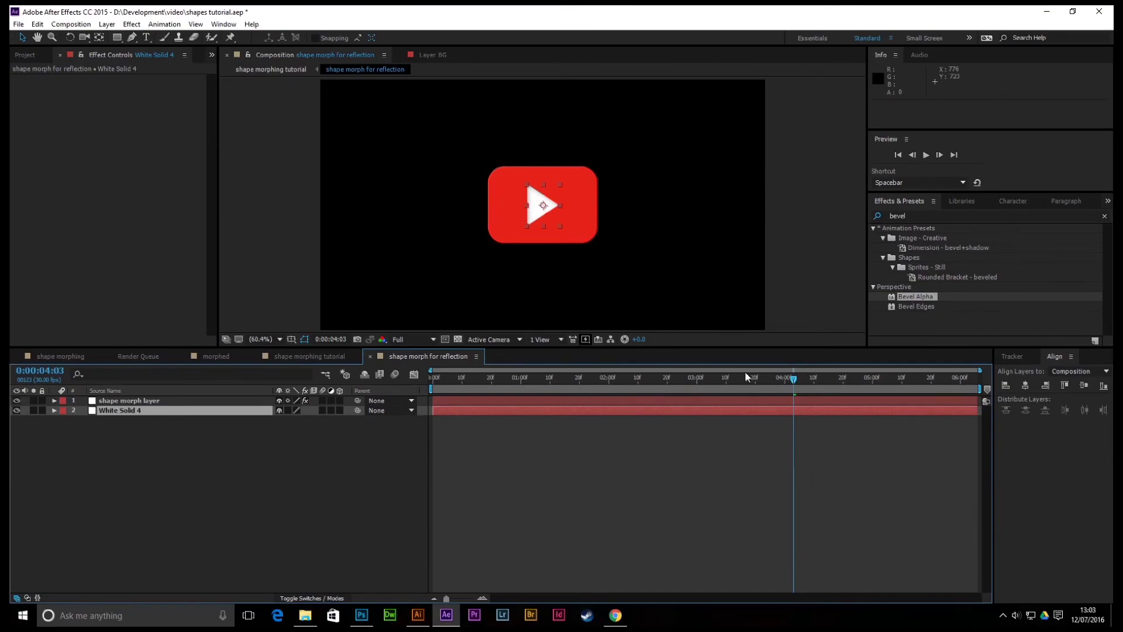
Step: Trim the white solid's start to about 0:00:03:24, where the morphing shape hides it completely
drag(793, 380, 767, 383)
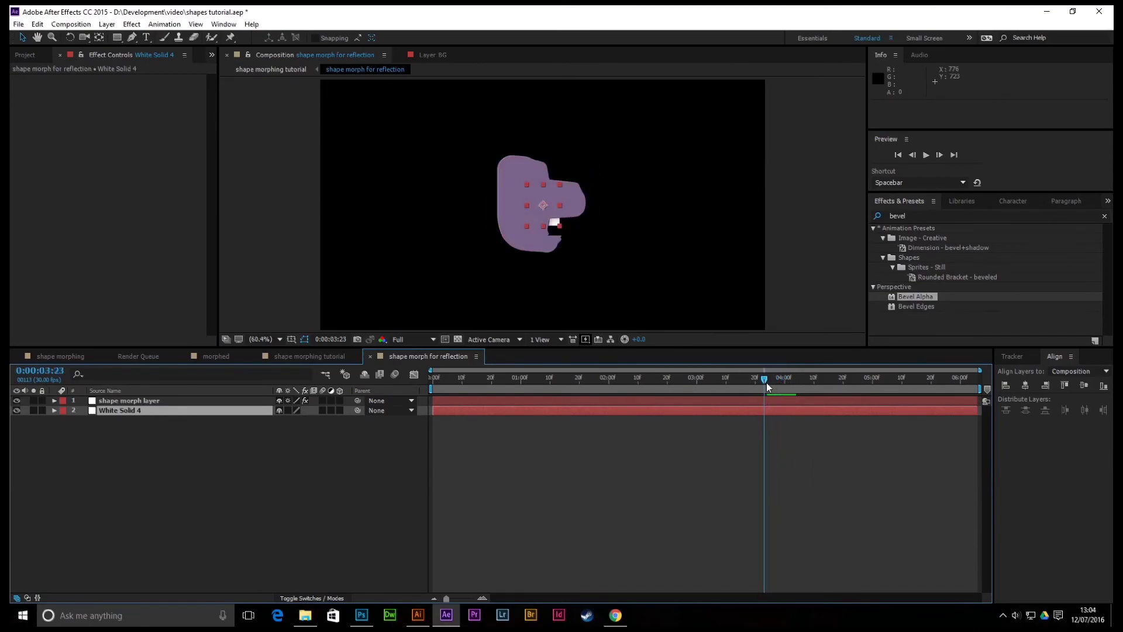
drag(434, 413, 756, 421)
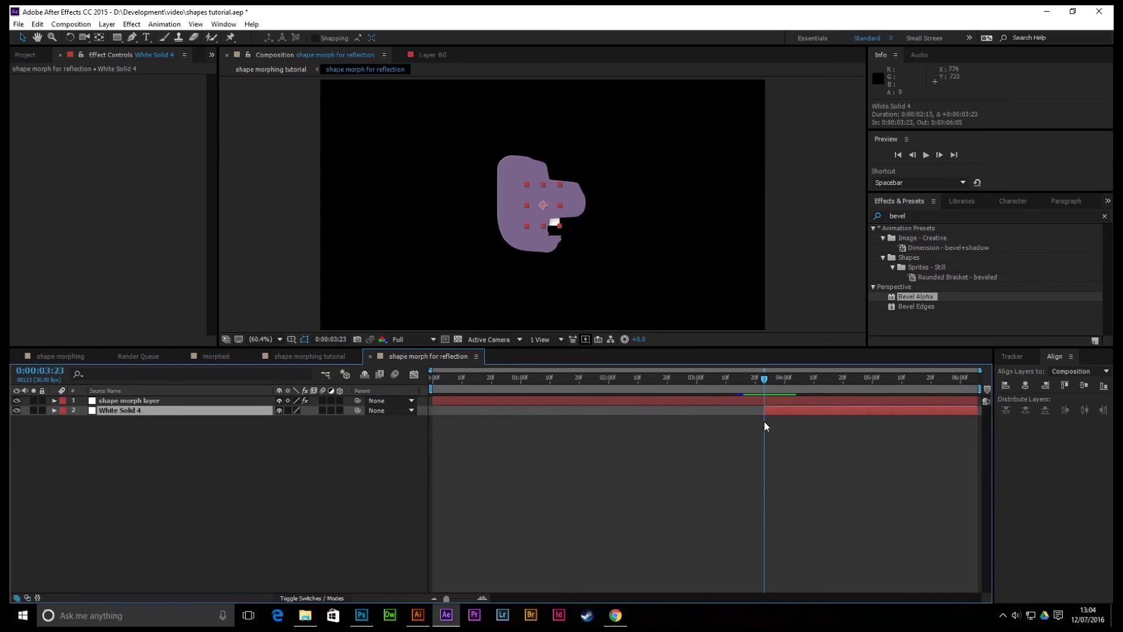
drag(764, 378, 767, 378)
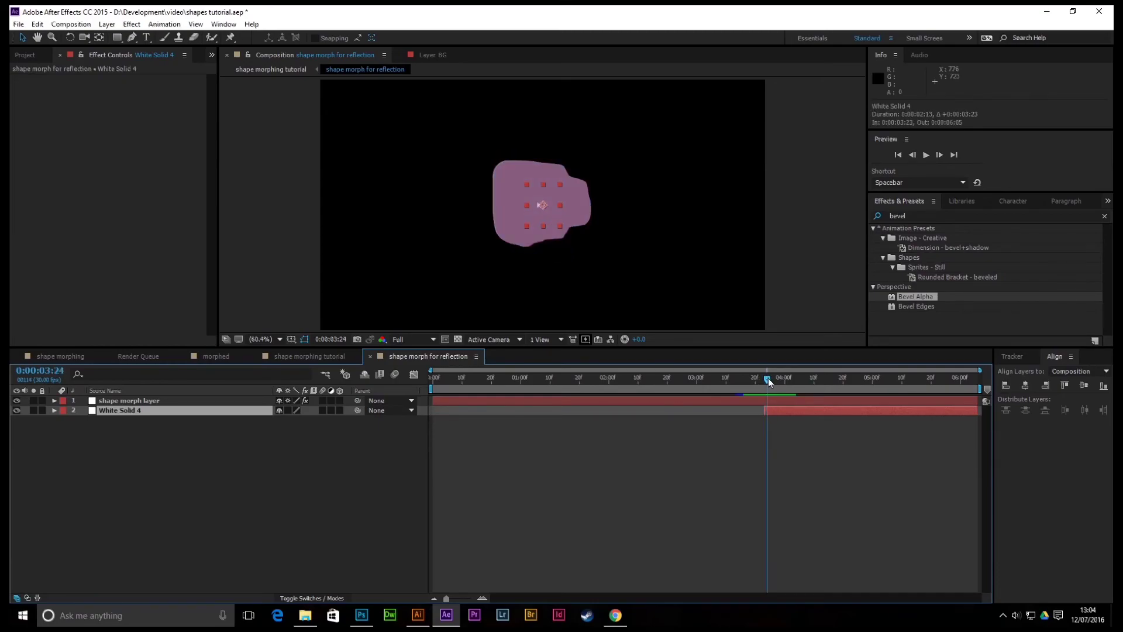
scroll(793, 434, up, 5)
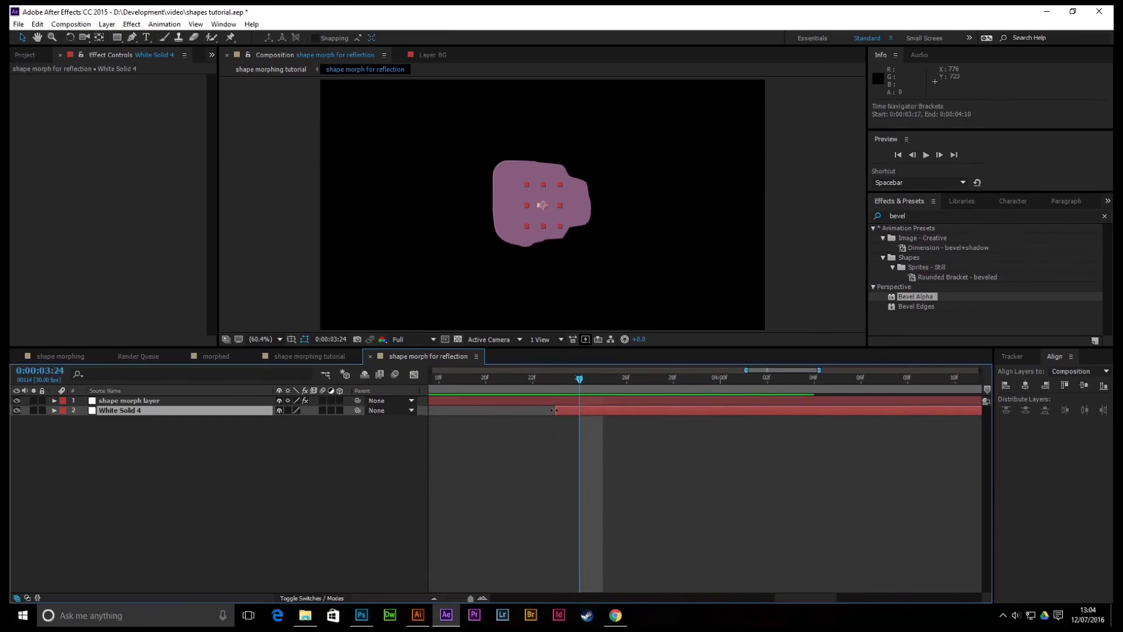
click(566, 380)
drag(556, 411, 924, 371)
click(577, 379)
key(minus)
key(minus)
key(minus)
key(minus)
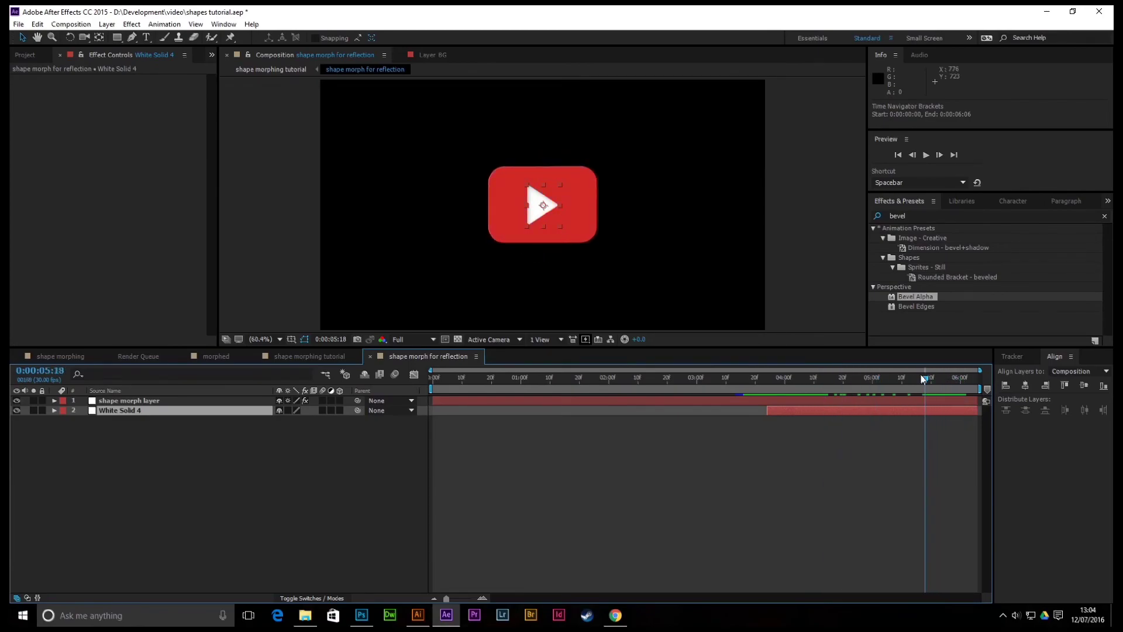
Step: Reveal the shape morph layer's keyframes and add a scale keyframe to the white solid at 0:00:05:16
click(908, 397)
key(u)
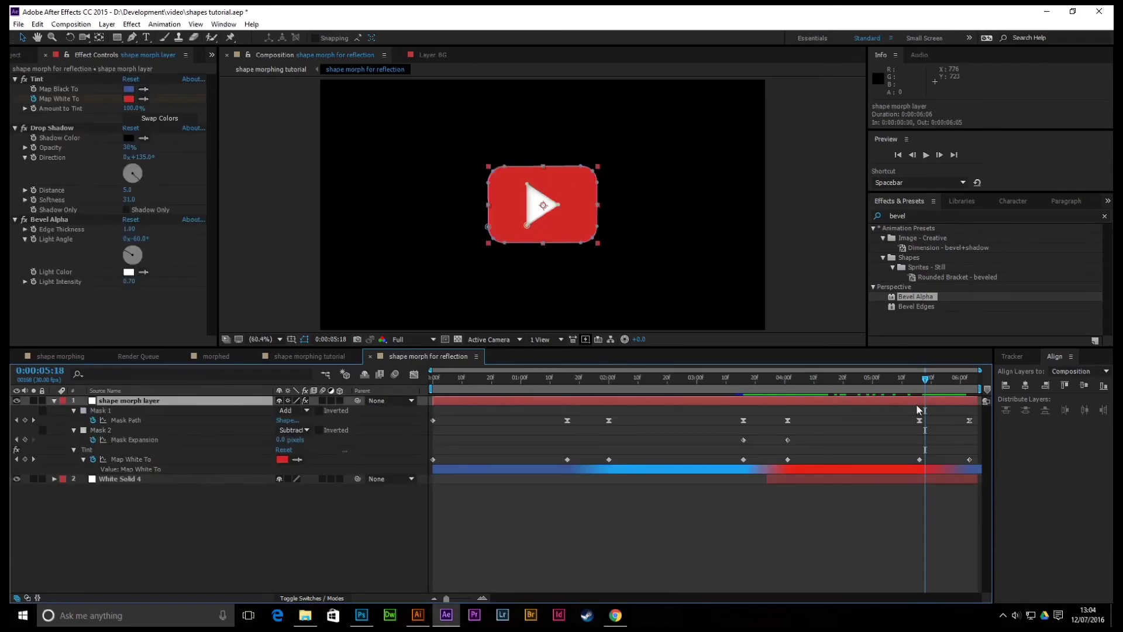
drag(931, 379, 919, 378)
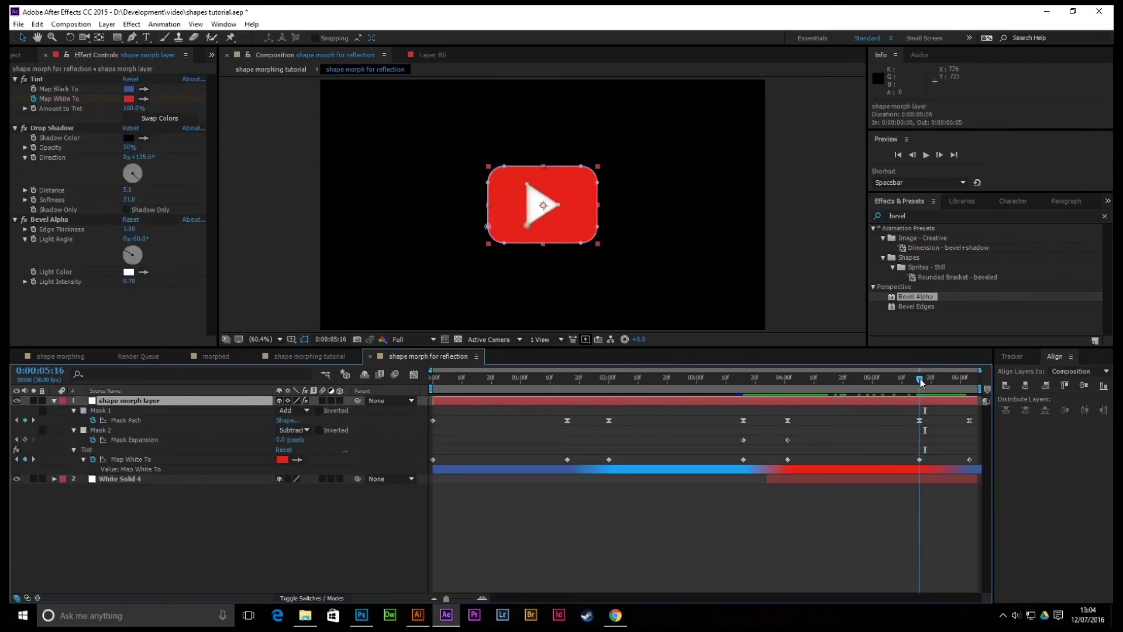
click(55, 478)
click(63, 488)
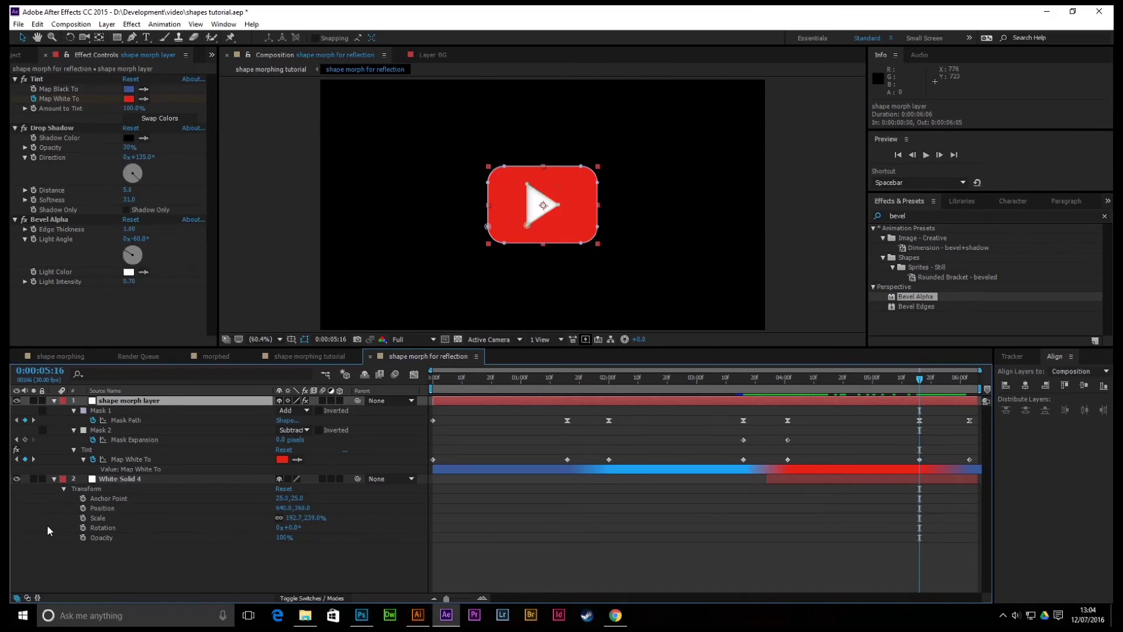
click(84, 517)
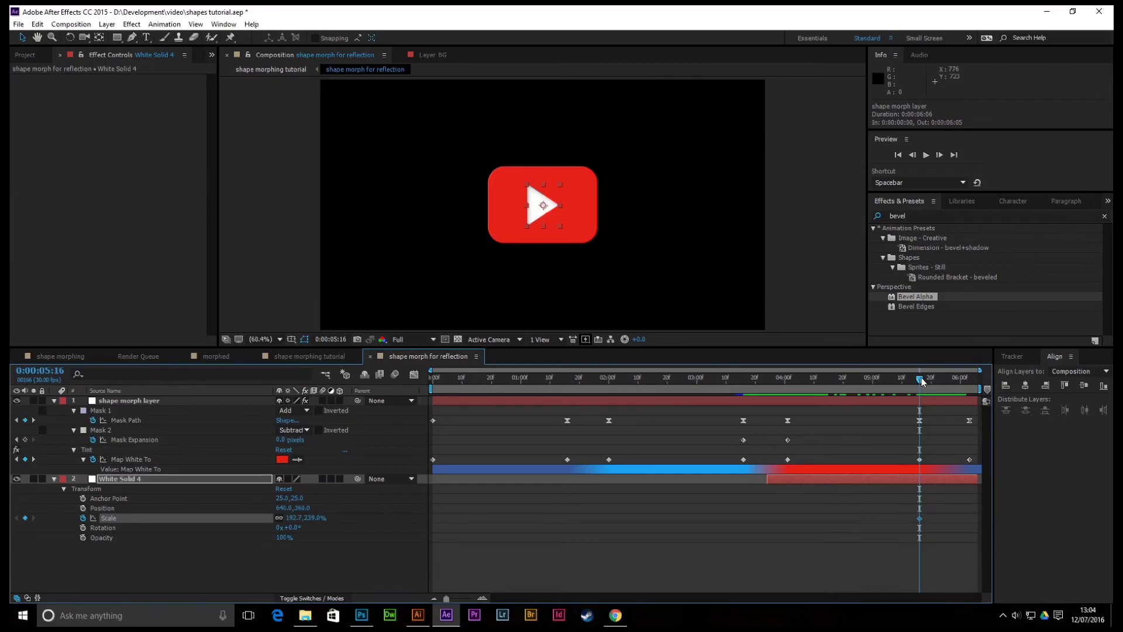
Step: Set the white solid's scale to 0% at 0:00:06:03 and collapse its properties
drag(922, 381, 973, 398)
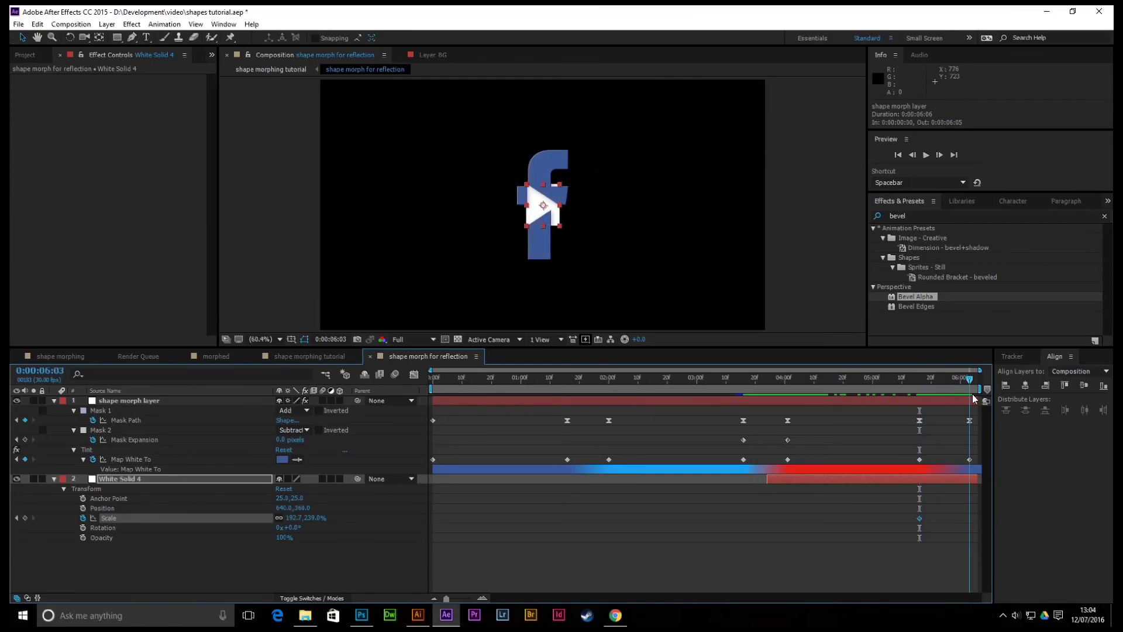
drag(295, 518, 230, 518)
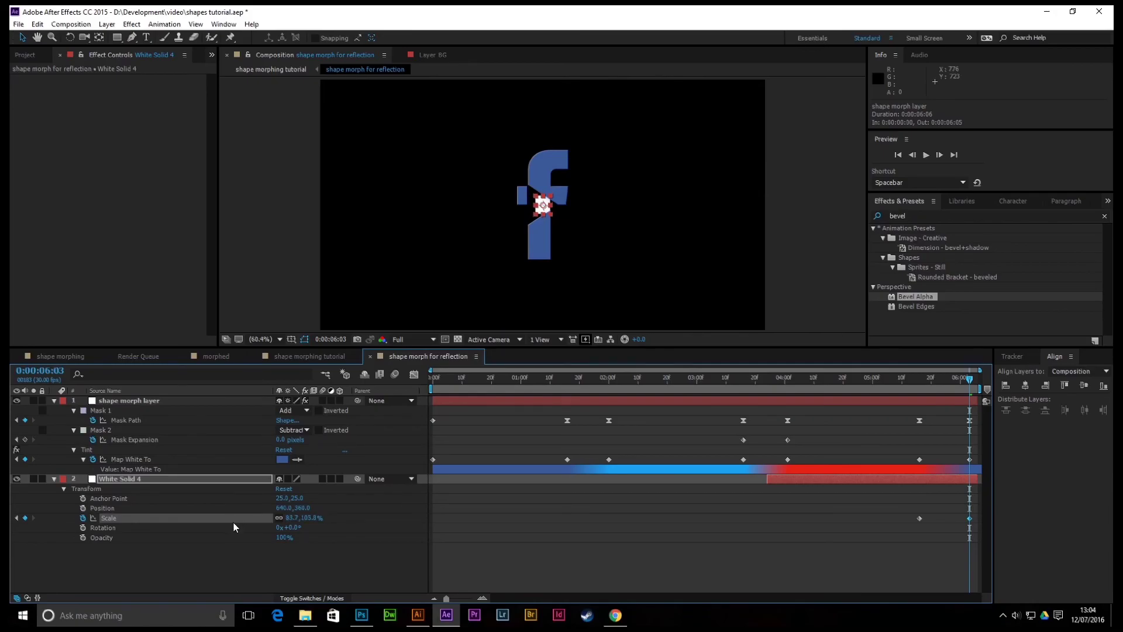
click(293, 520)
text(0)
key(Return)
click(54, 479)
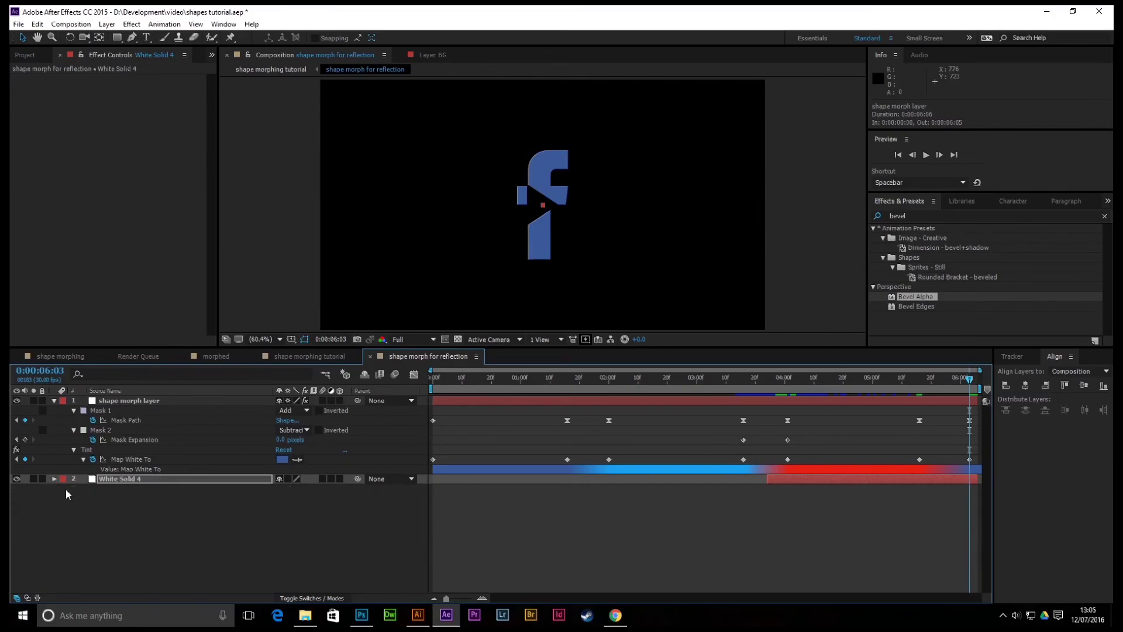
click(53, 479)
click(54, 478)
Step: Keyframe Mask 2's expansion at 0 pixels at 0:00:05:16 and -18 pixels at 0:00:06:03, and scrub back to check the transition
click(104, 430)
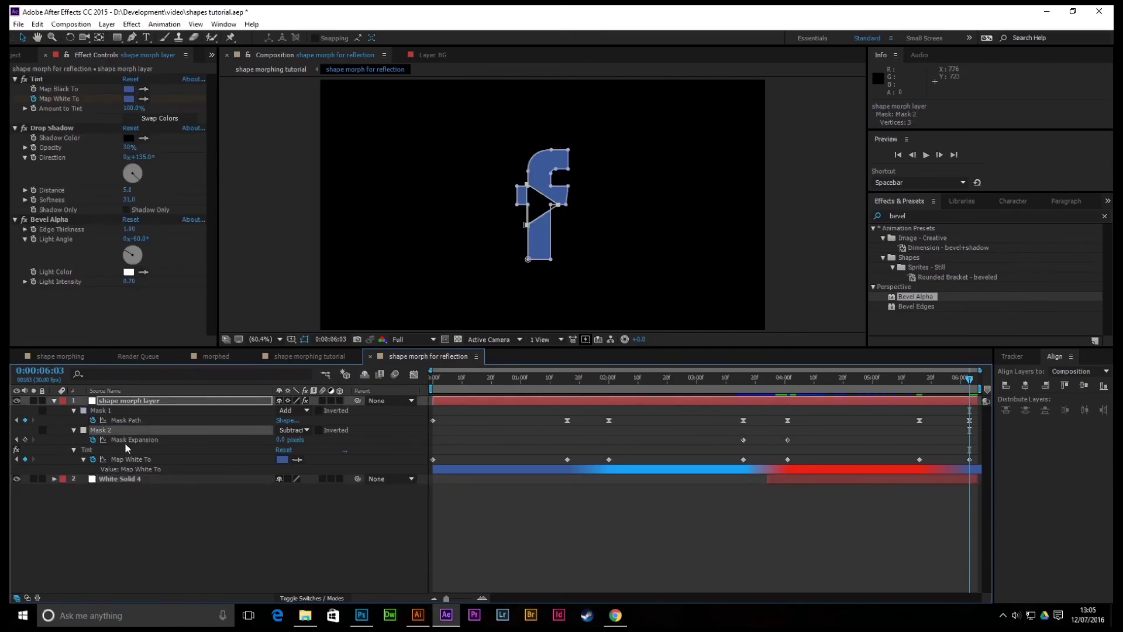
click(126, 441)
drag(970, 380, 921, 384)
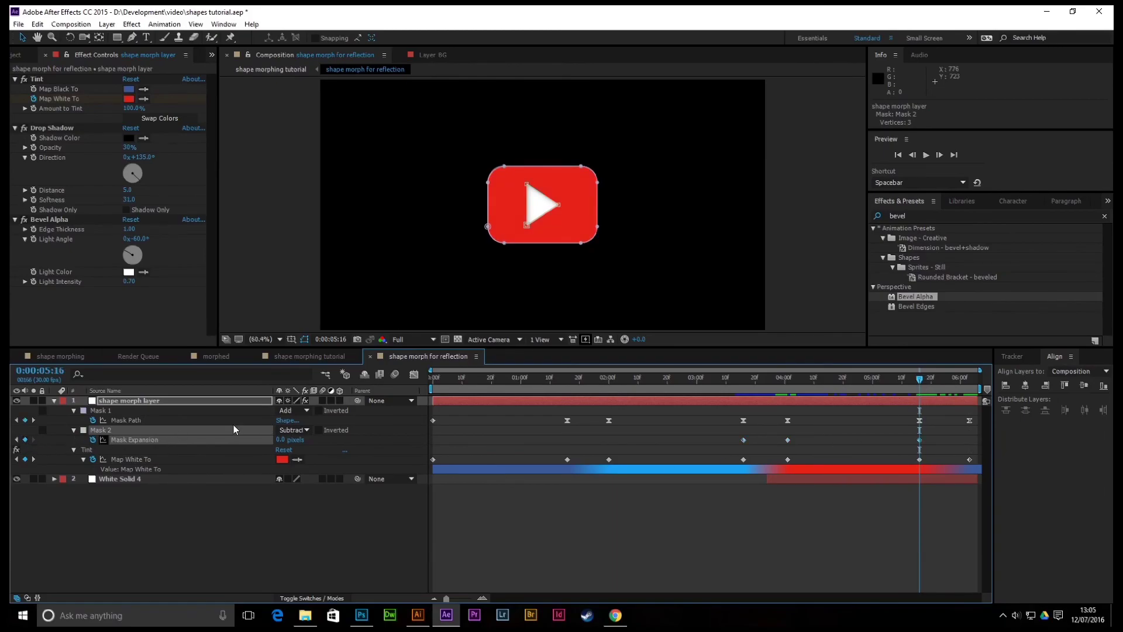
drag(919, 383, 970, 387)
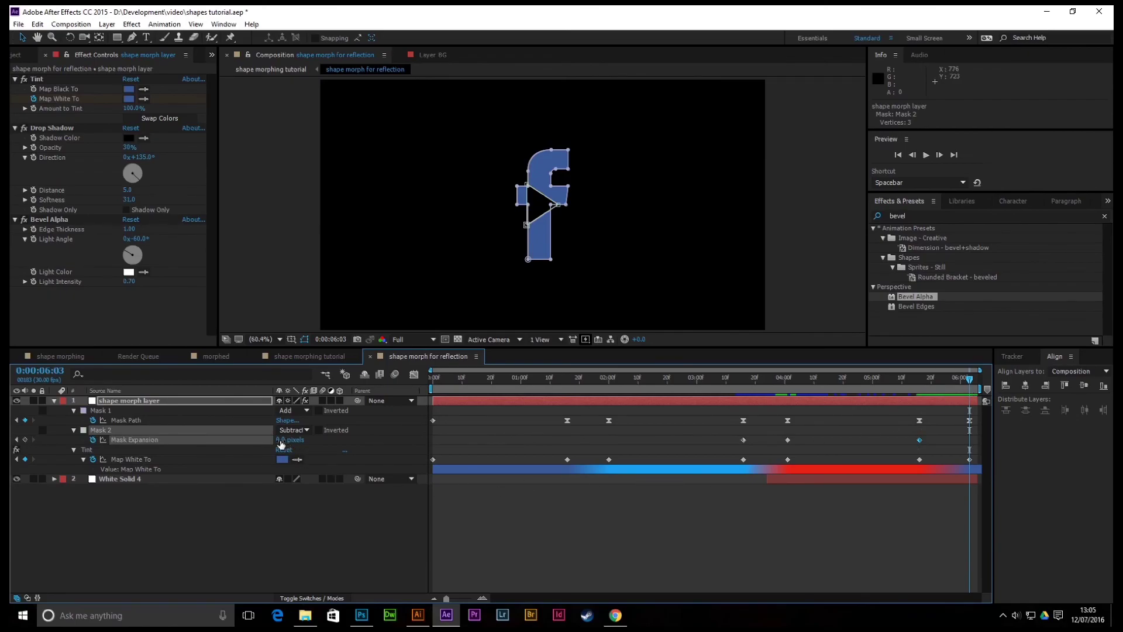
drag(280, 439, 271, 442)
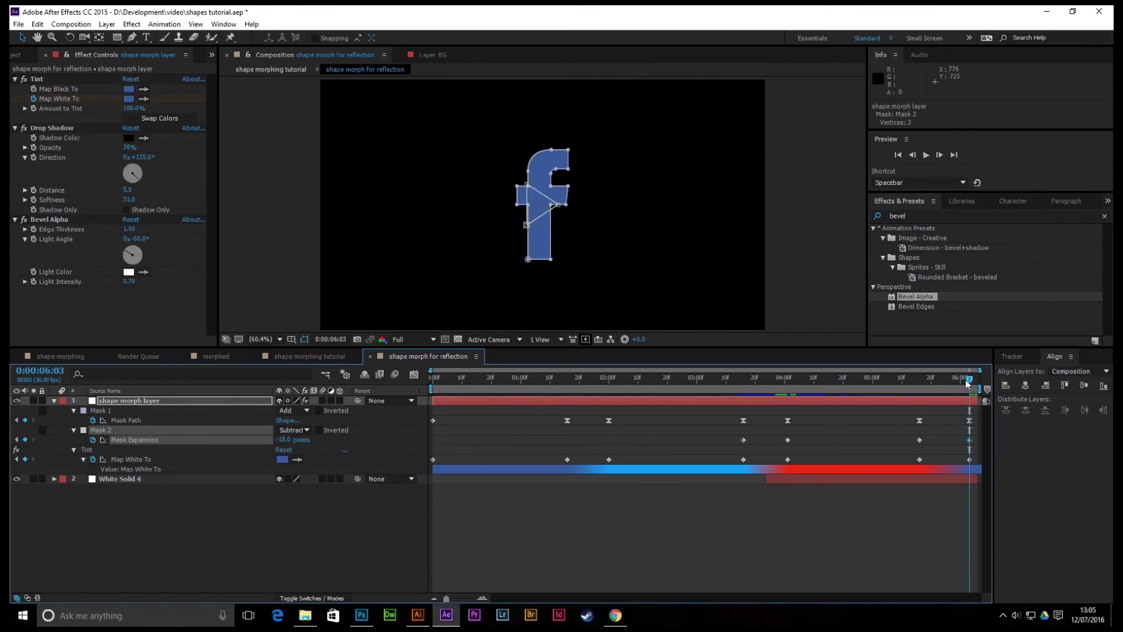
drag(970, 379, 943, 394)
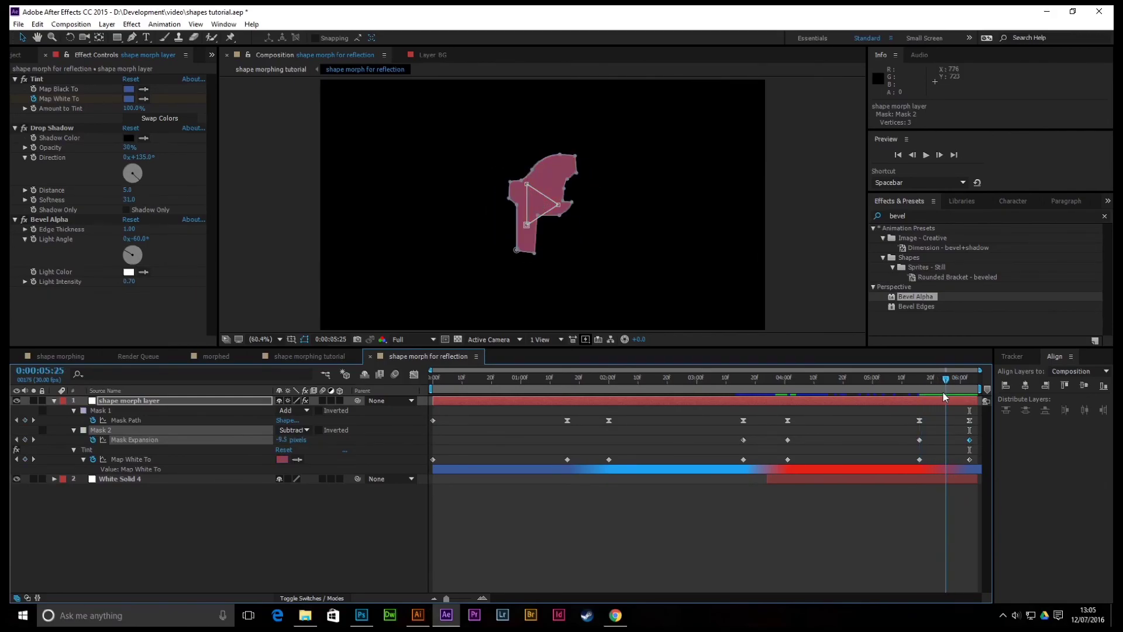
Step: Trim the white solid's end to about 0:00:05:25 and preview the reflection composition's complete morph
click(948, 481)
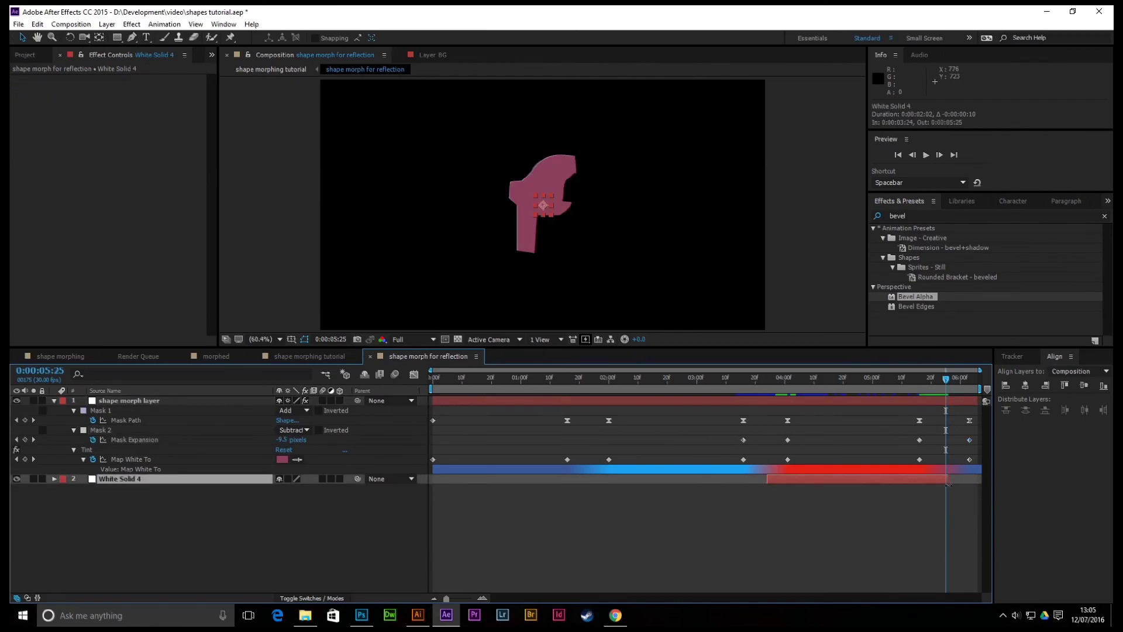
drag(948, 485, 947, 486)
drag(945, 381, 943, 383)
key(space)
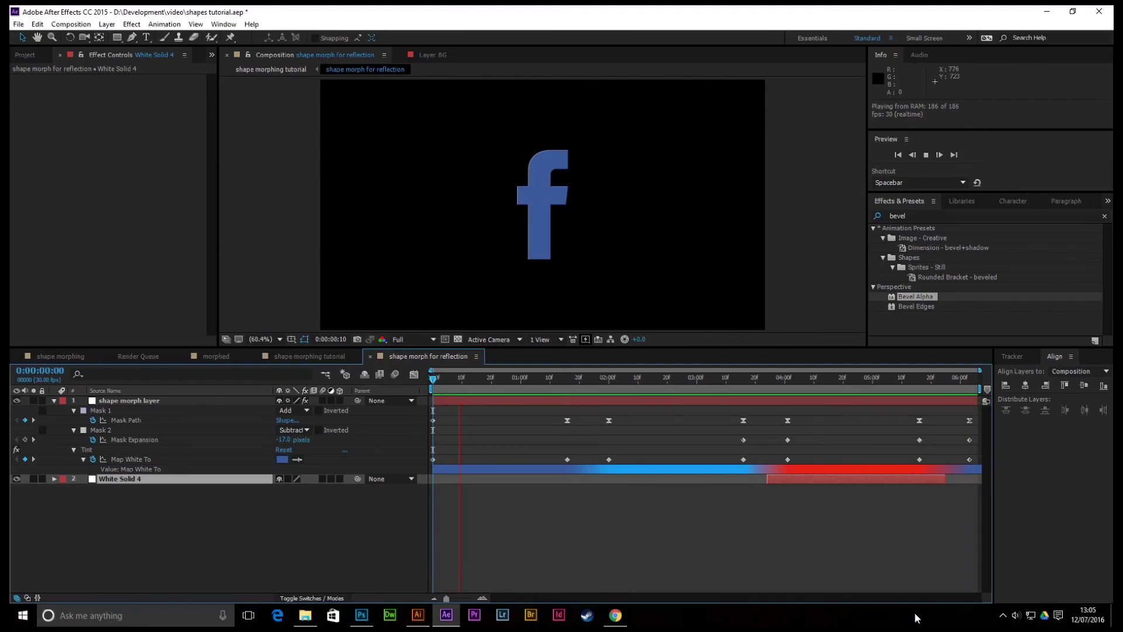
key(space)
Step: Switch to the shape morphing tutorial composition and play the full animation with its background and reflection from the start
click(56, 356)
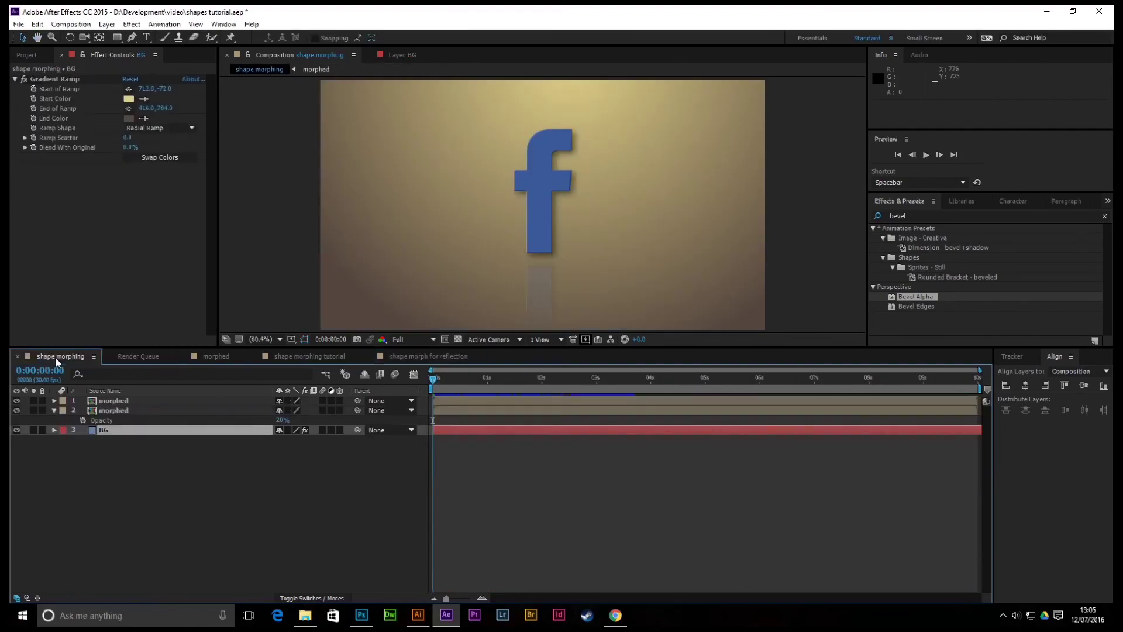
click(308, 358)
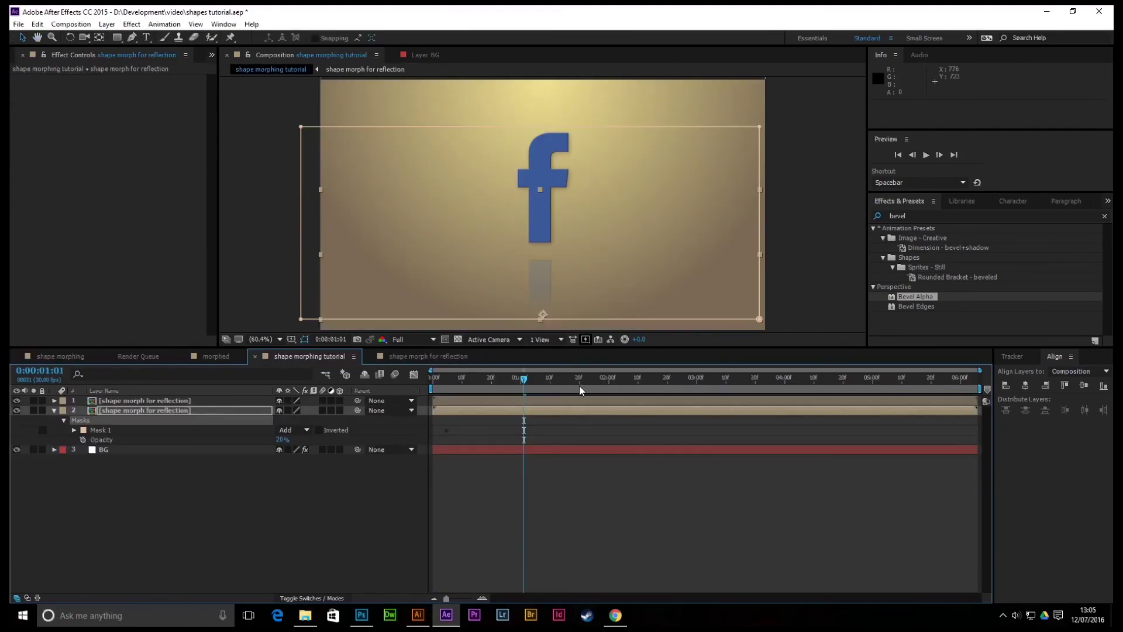
click(345, 375)
key(space)
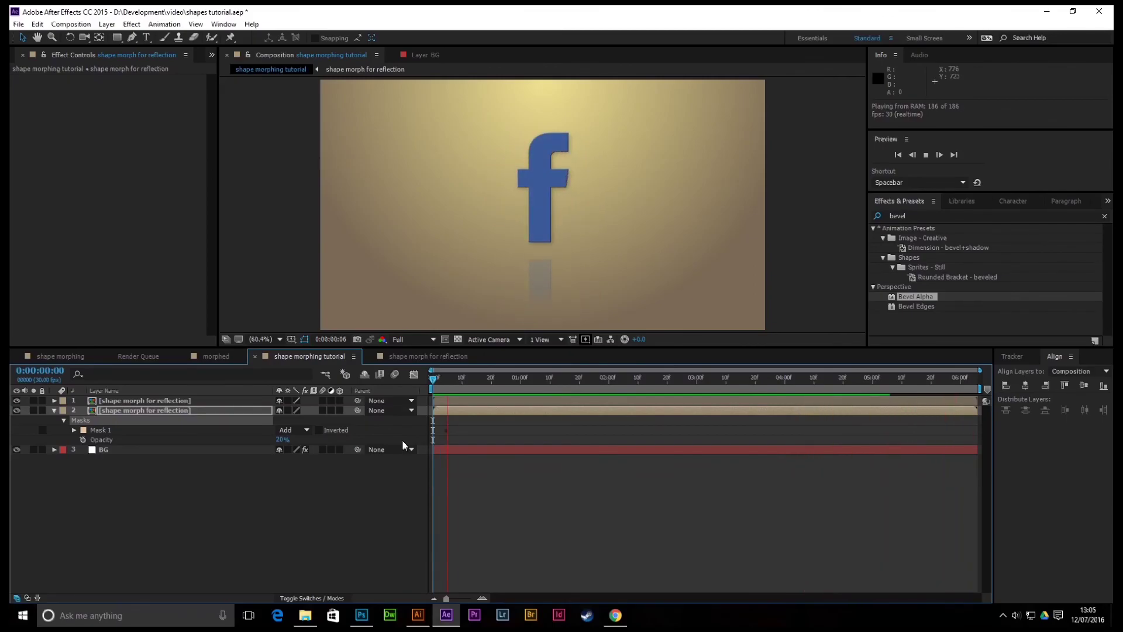
key(space)
drag(514, 378, 433, 393)
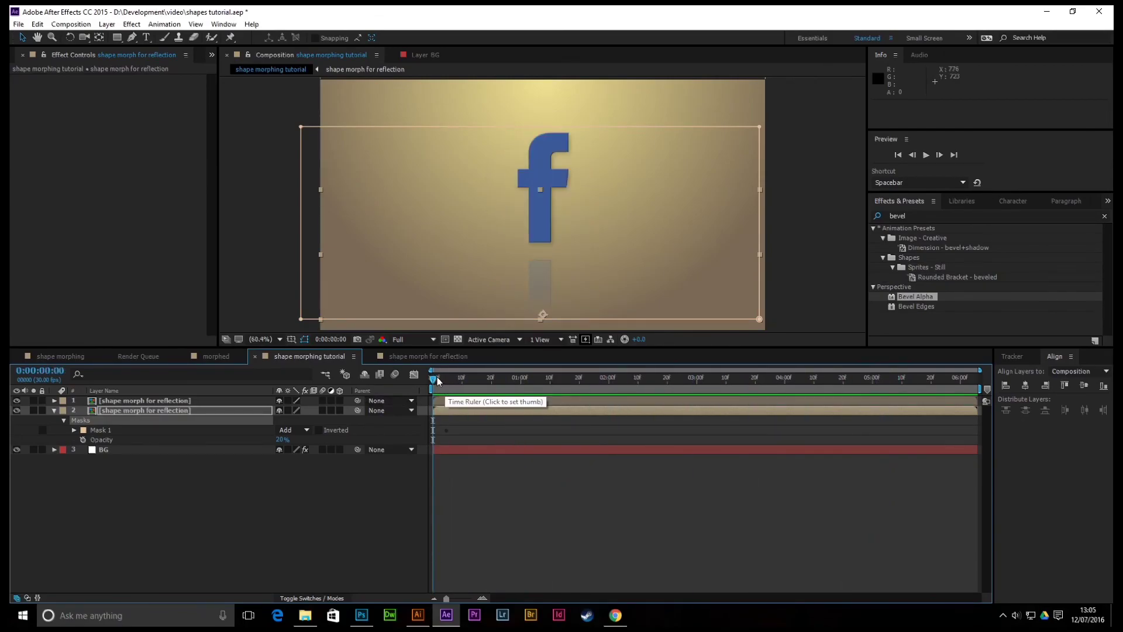
key(space)
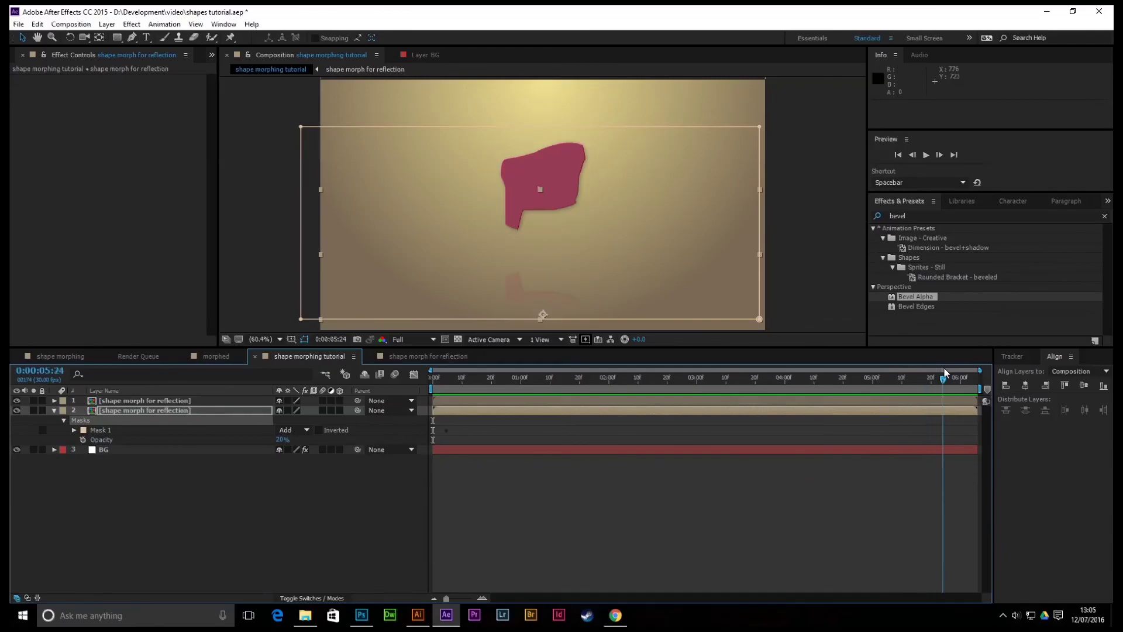